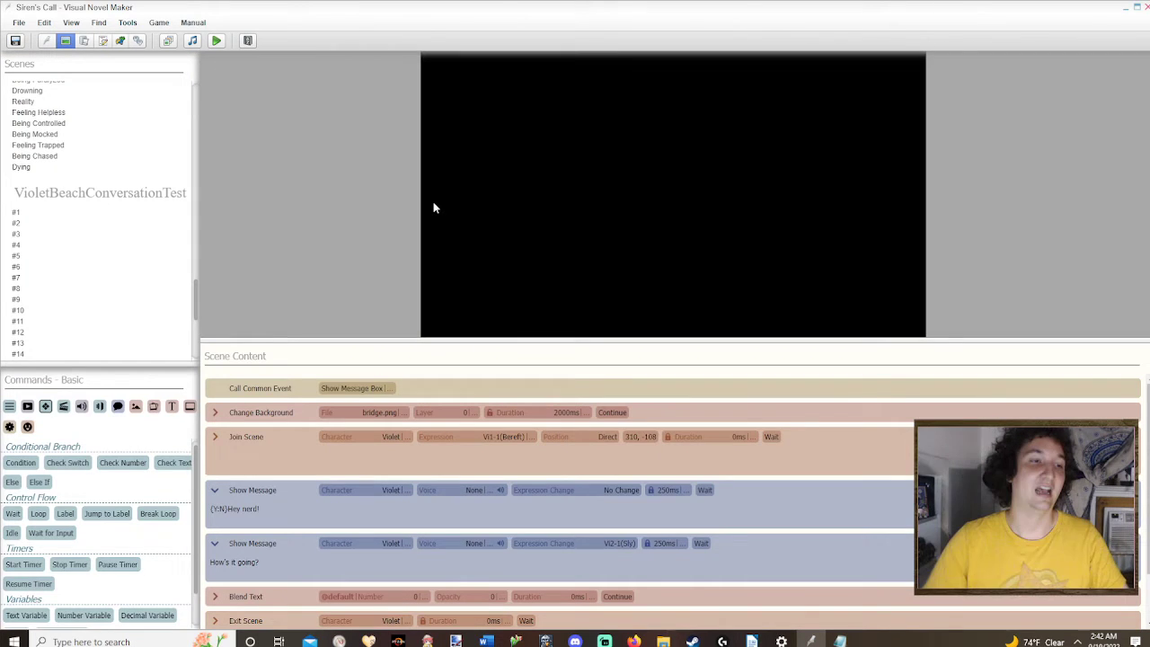
Step: Look through the project's scene list, from the SplashScreen & Menu chapter to the Test scenes
{"action": "scroll", "coordinate": [70, 248], "scroll_direction": "down", "scroll_amount": 5}
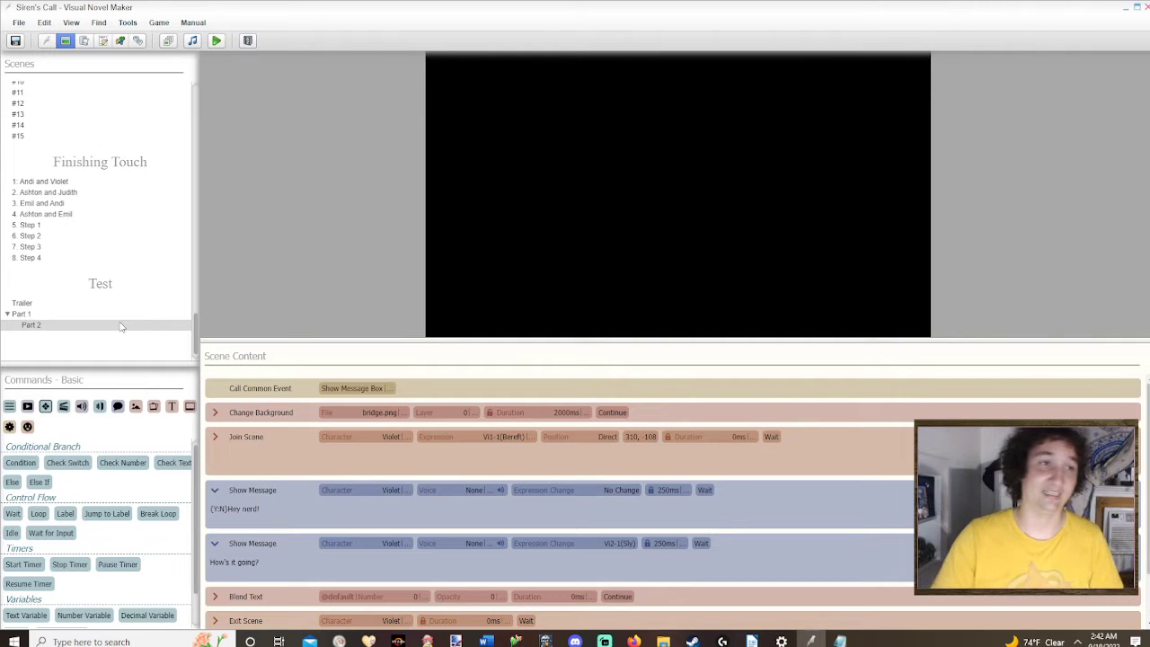
{"action": "scroll", "coordinate": [83, 143], "scroll_direction": "up", "scroll_amount": 12}
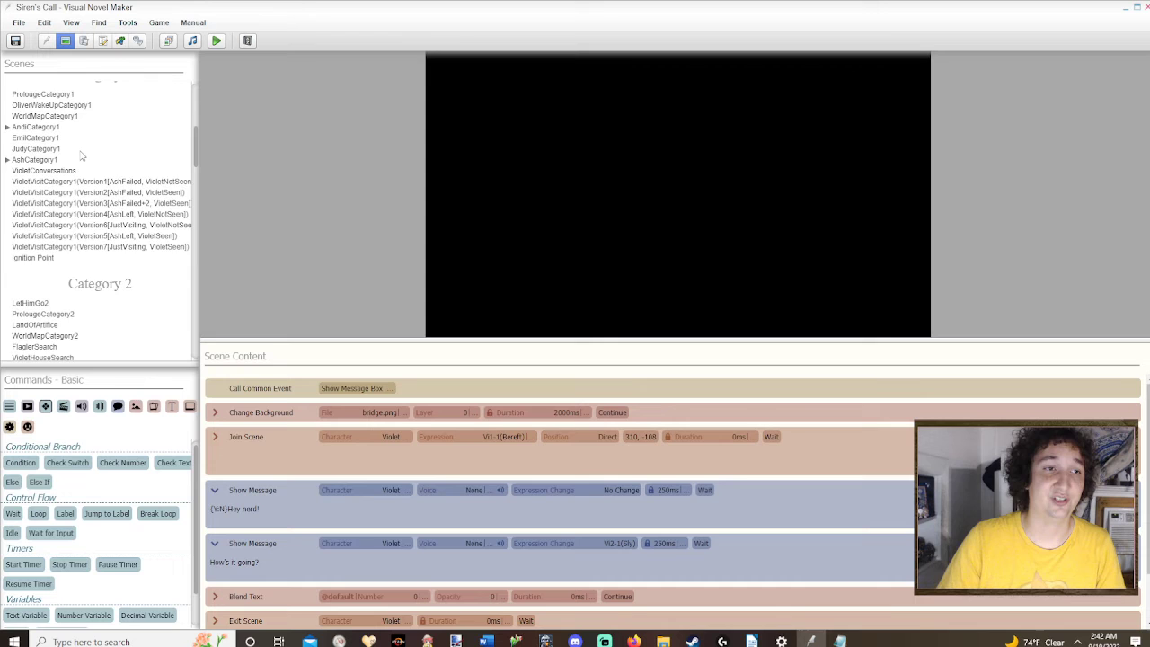
{"action": "scroll", "coordinate": [81, 155], "scroll_direction": "up", "scroll_amount": 5}
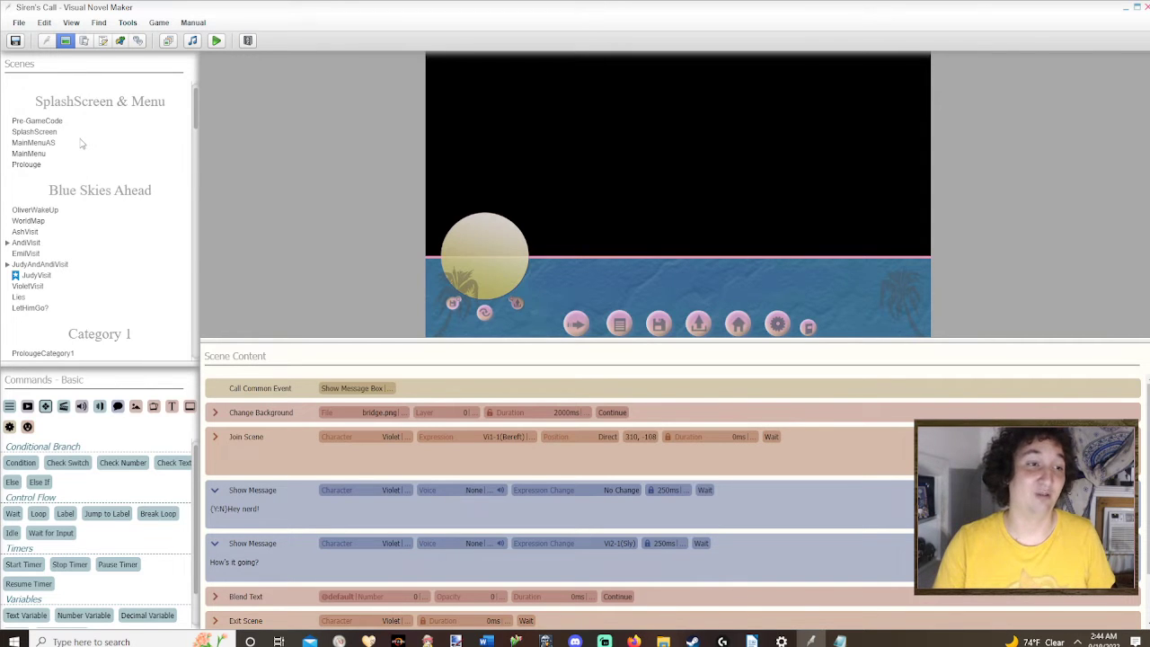
{"action": "scroll", "coordinate": [81, 143], "scroll_direction": "down", "scroll_amount": 15}
{"action": "scroll", "coordinate": [59, 209], "scroll_direction": "up", "scroll_amount": 8}
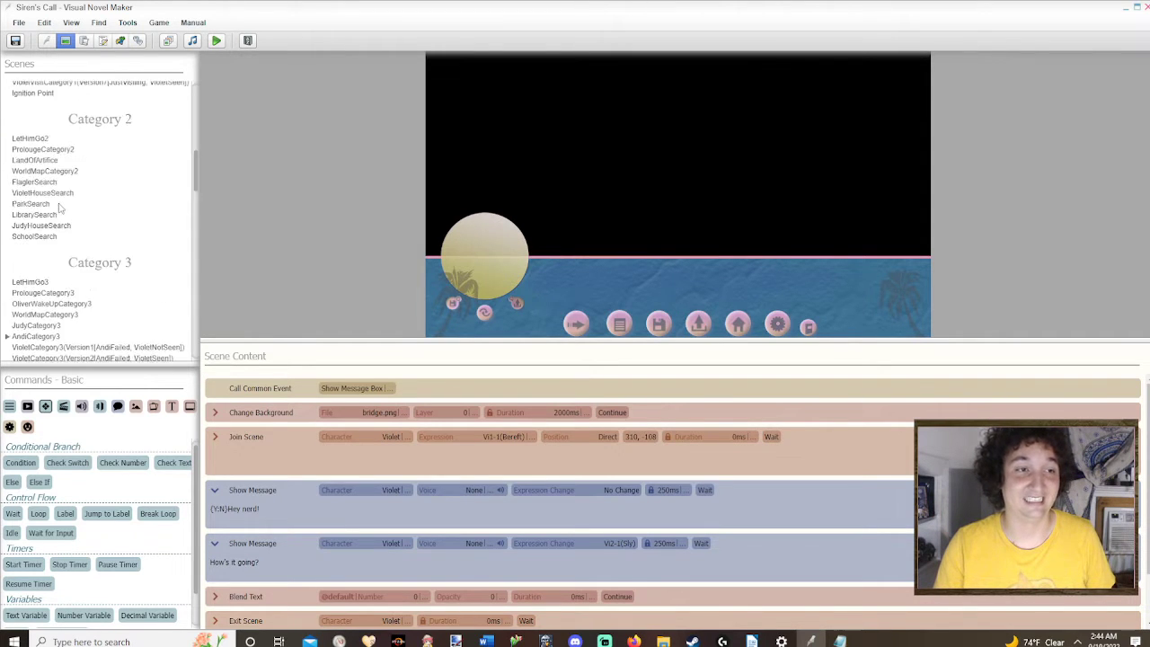
{"action": "scroll", "coordinate": [60, 208], "scroll_direction": "up", "scroll_amount": 6}
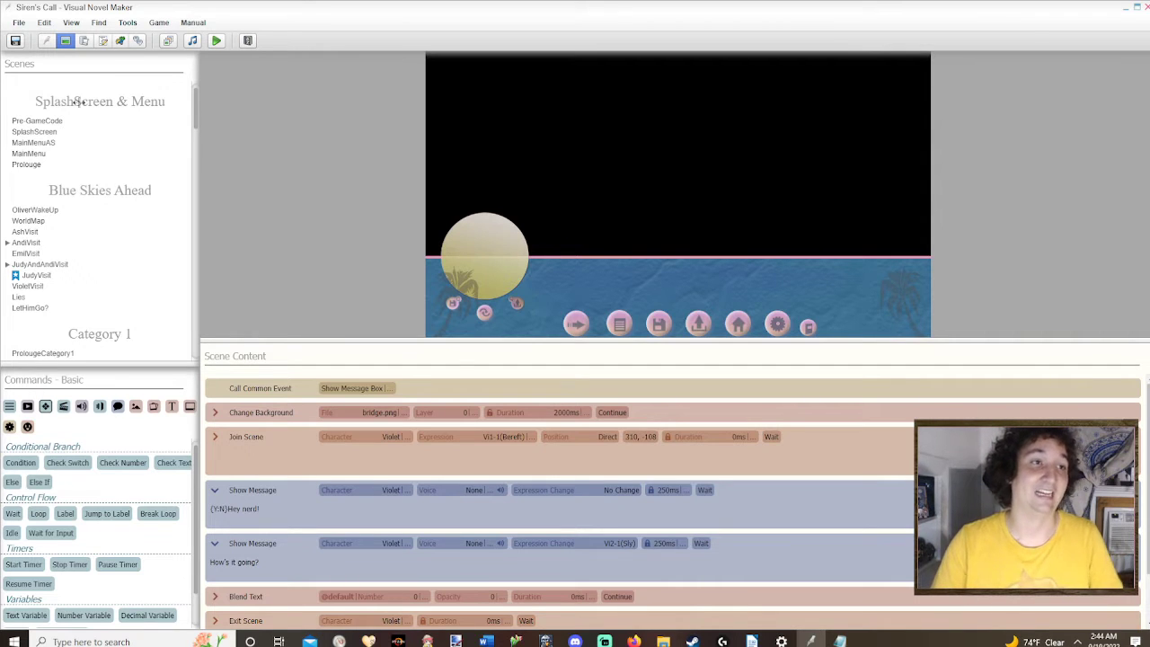
Step: Save the project and delete the Freky Joe record from the Characters collection in the database
{"action": "left_click", "coordinate": [15, 41]}
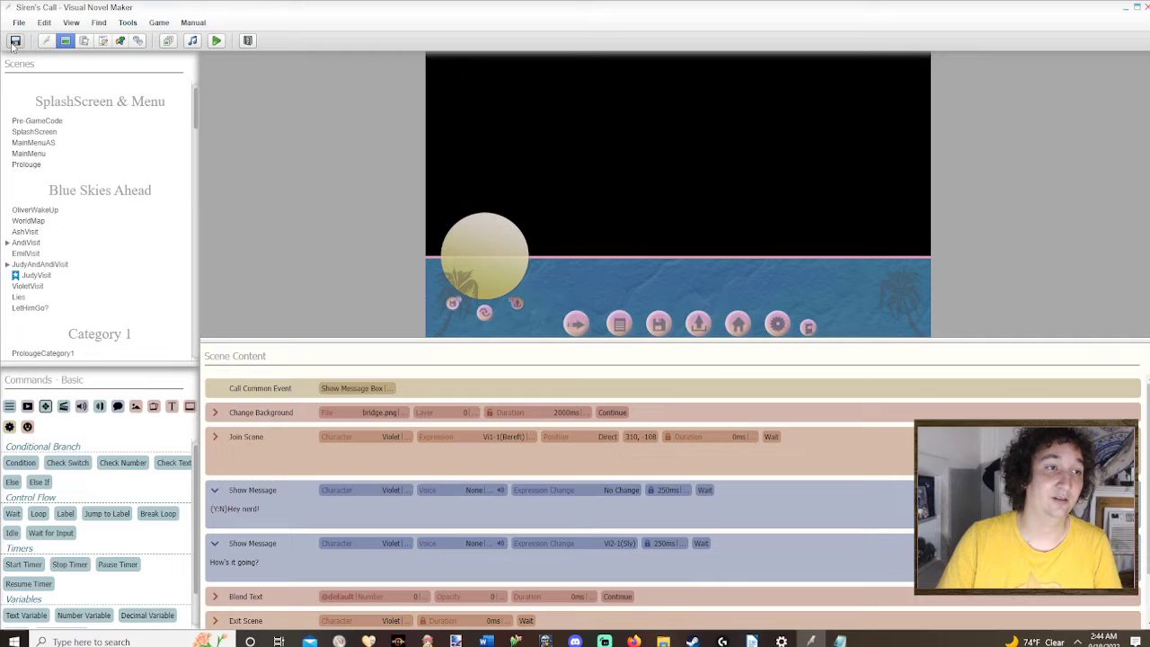
{"action": "left_click", "coordinate": [85, 44]}
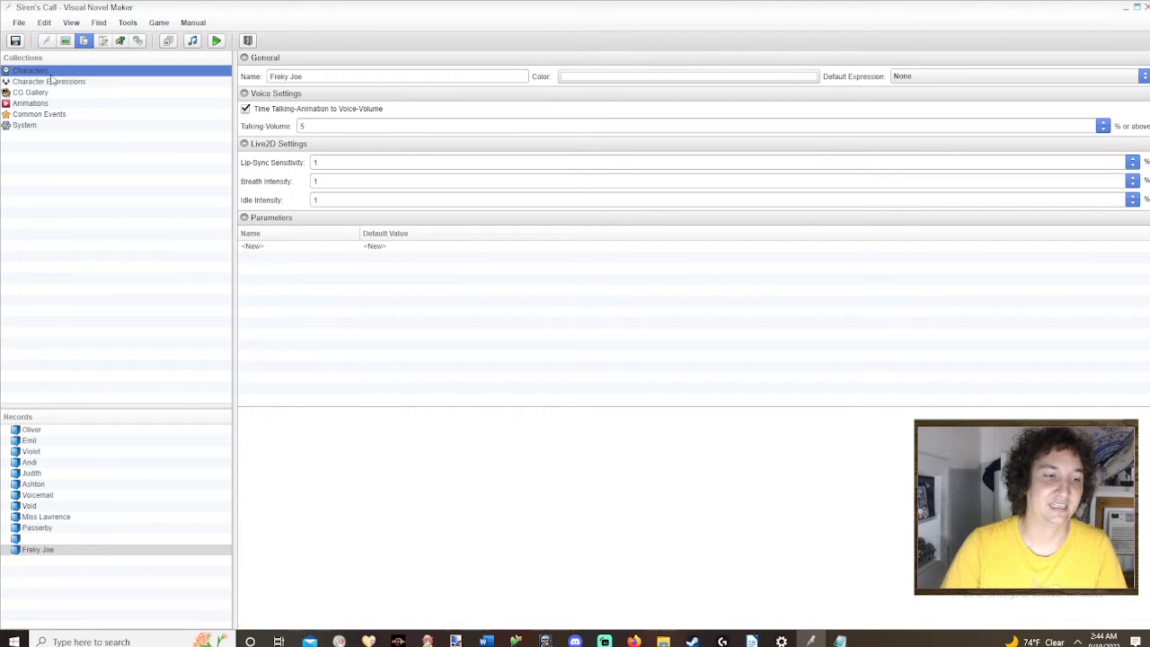
{"action": "left_click", "coordinate": [52, 72]}
{"action": "left_click", "coordinate": [41, 550]}
{"action": "right_click", "coordinate": [41, 550]}
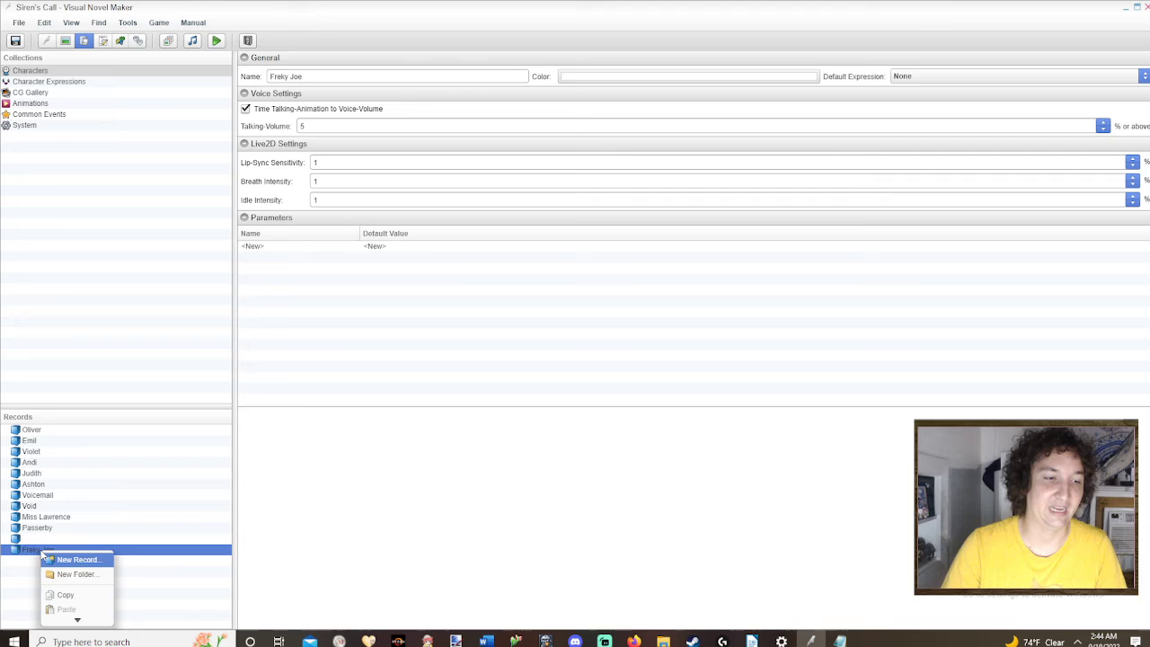
{"action": "left_click", "coordinate": [67, 569]}
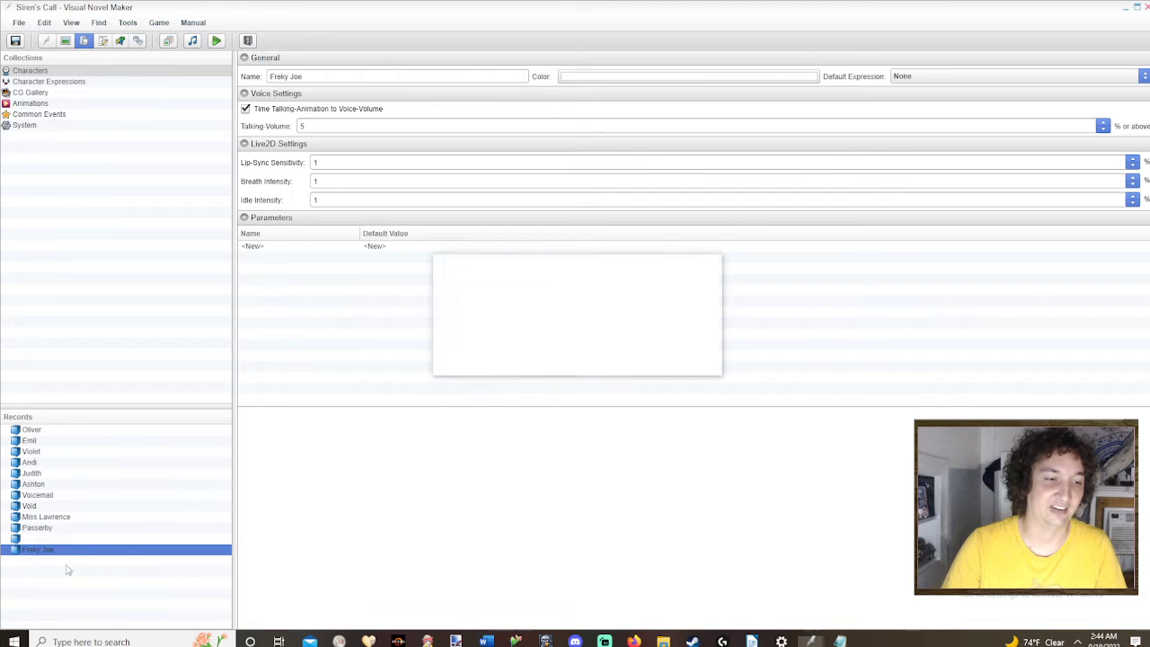
{"action": "left_click", "coordinate": [594, 357]}
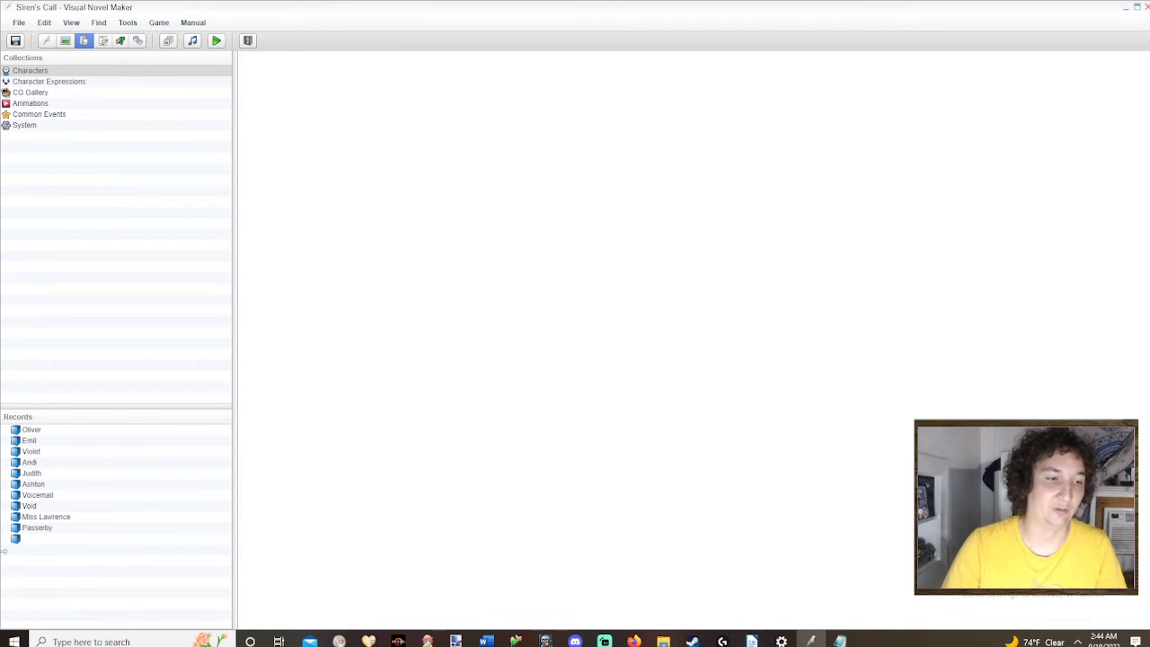
Step: Create a new character record below the blank one and name it Freaky Joe
{"action": "left_click", "coordinate": [33, 539]}
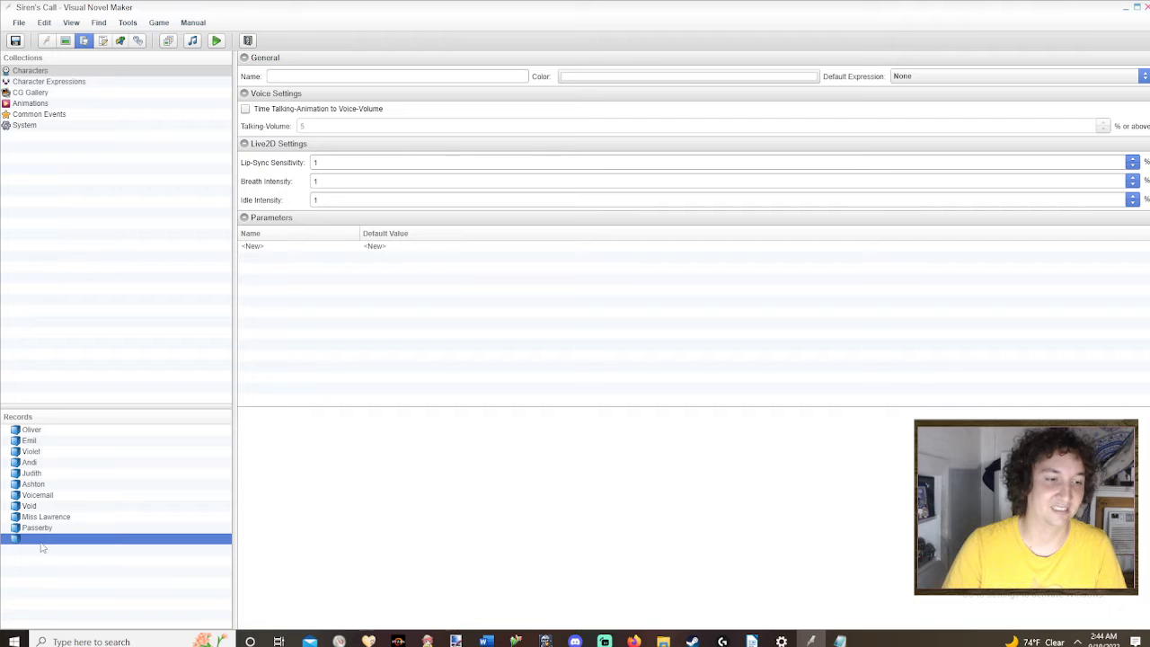
{"action": "right_click", "coordinate": [41, 546]}
{"action": "left_click", "coordinate": [78, 551]}
{"action": "left_click", "coordinate": [51, 549]}
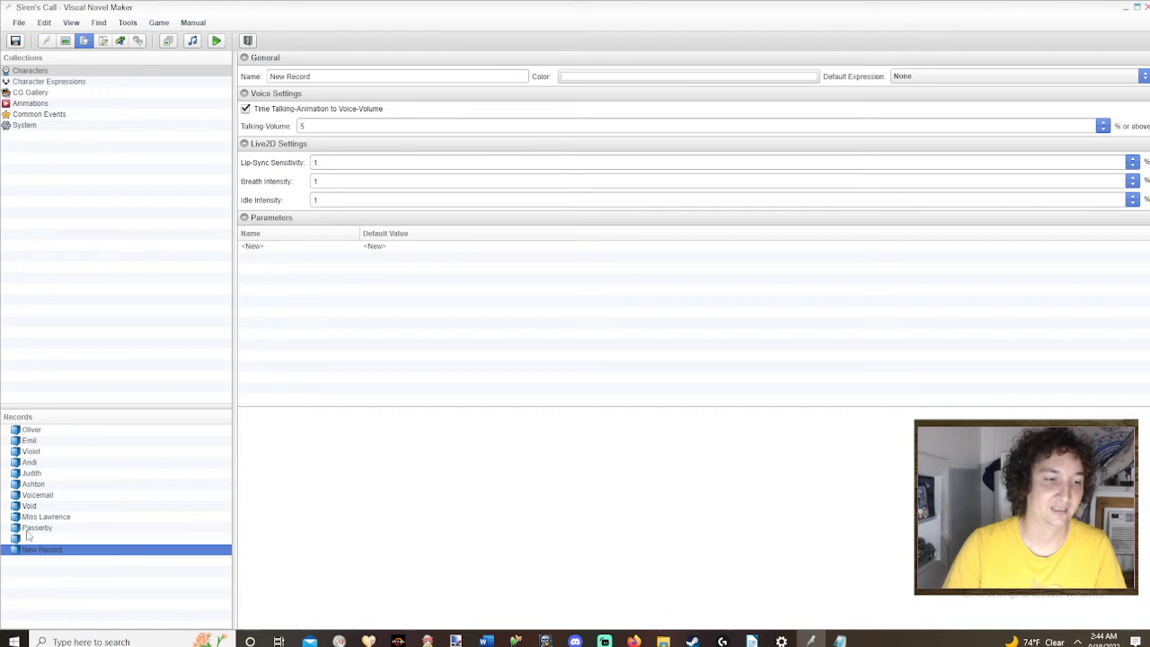
{"action": "triple_click", "coordinate": [382, 79]}
{"action": "type", "text": "F"}
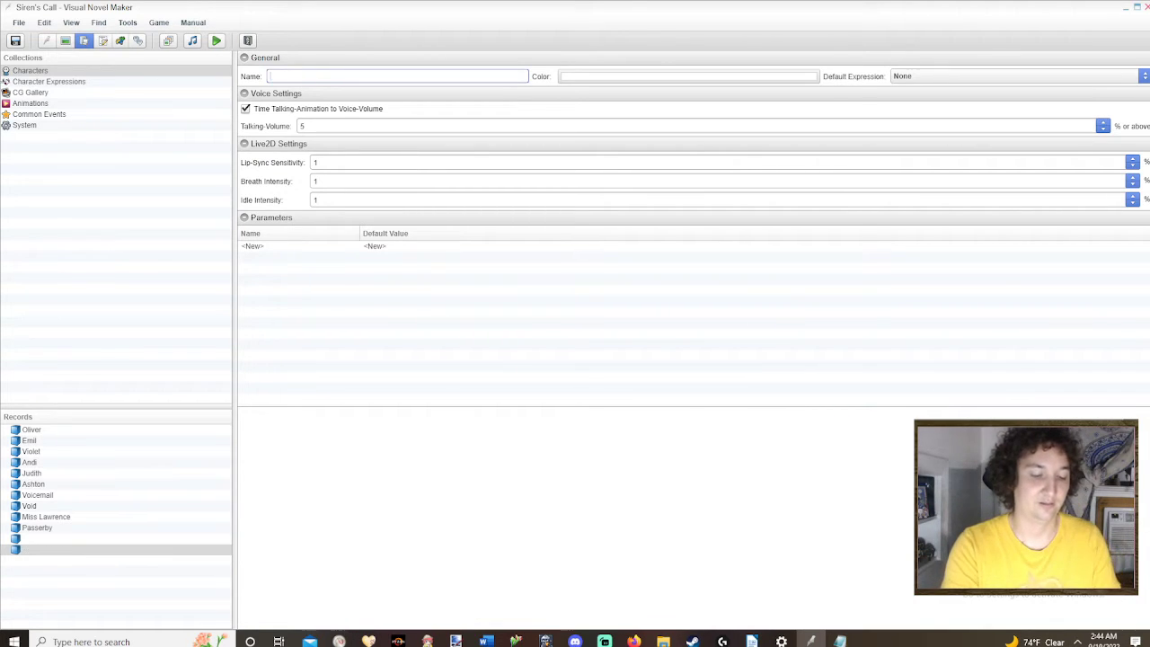
{"action": "type", "text": "reaky Joe"}
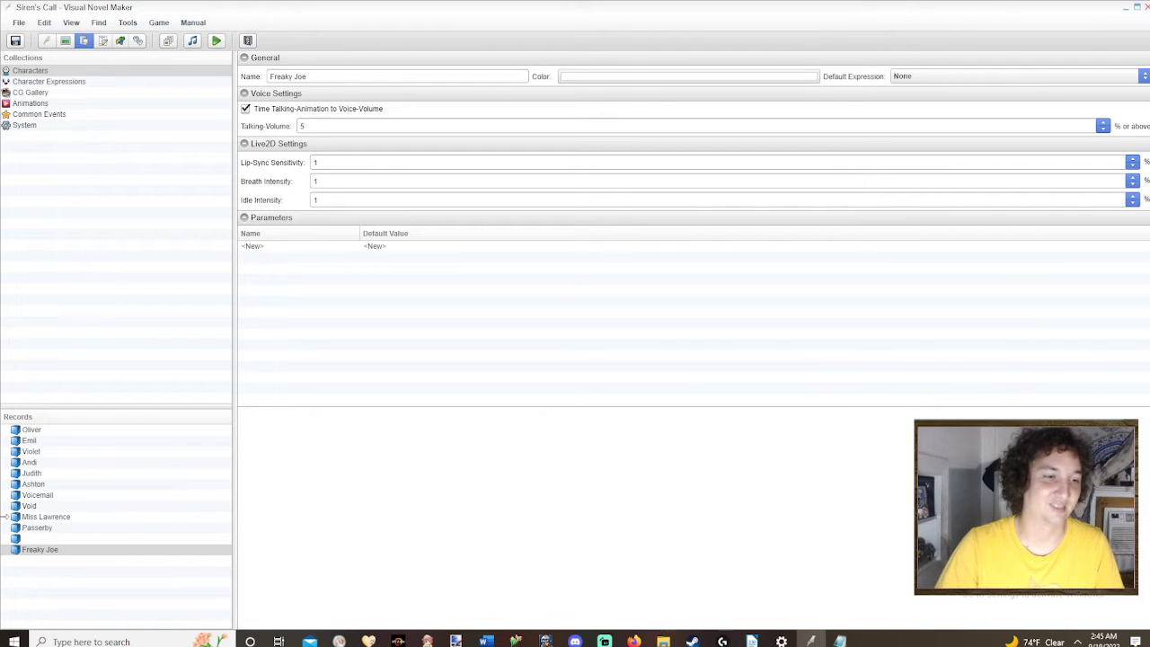
Step: Examine several of Andi's character expressions, including Happy, Neutral, Pleased and Rage
{"action": "left_click", "coordinate": [56, 82]}
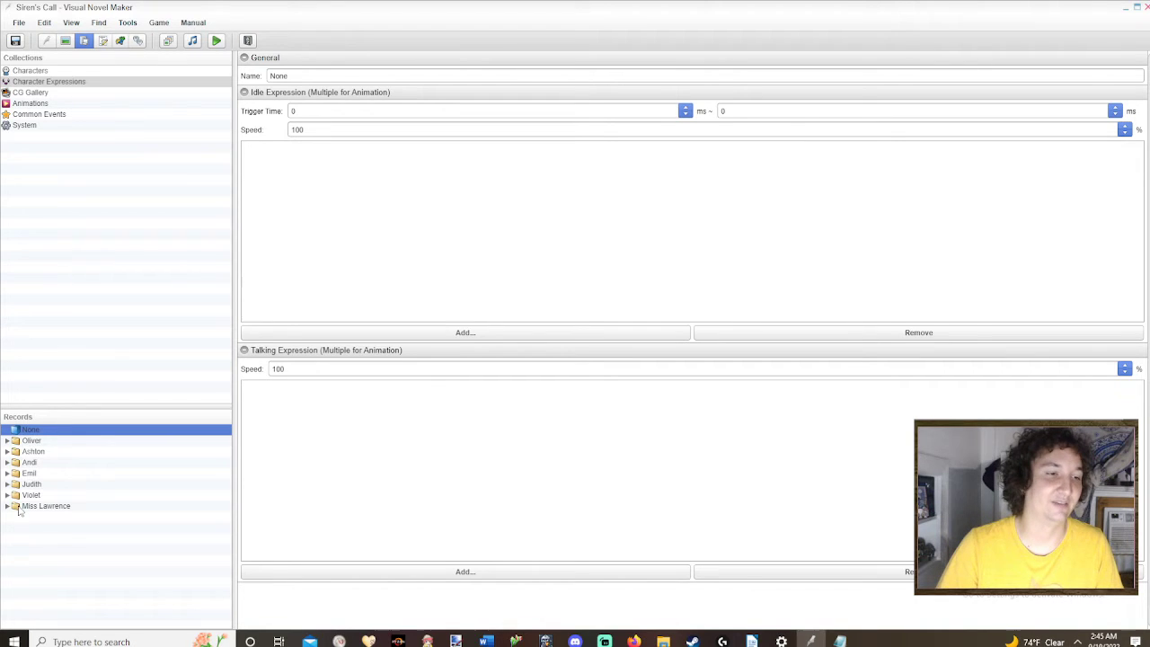
{"action": "left_click", "coordinate": [7, 461]}
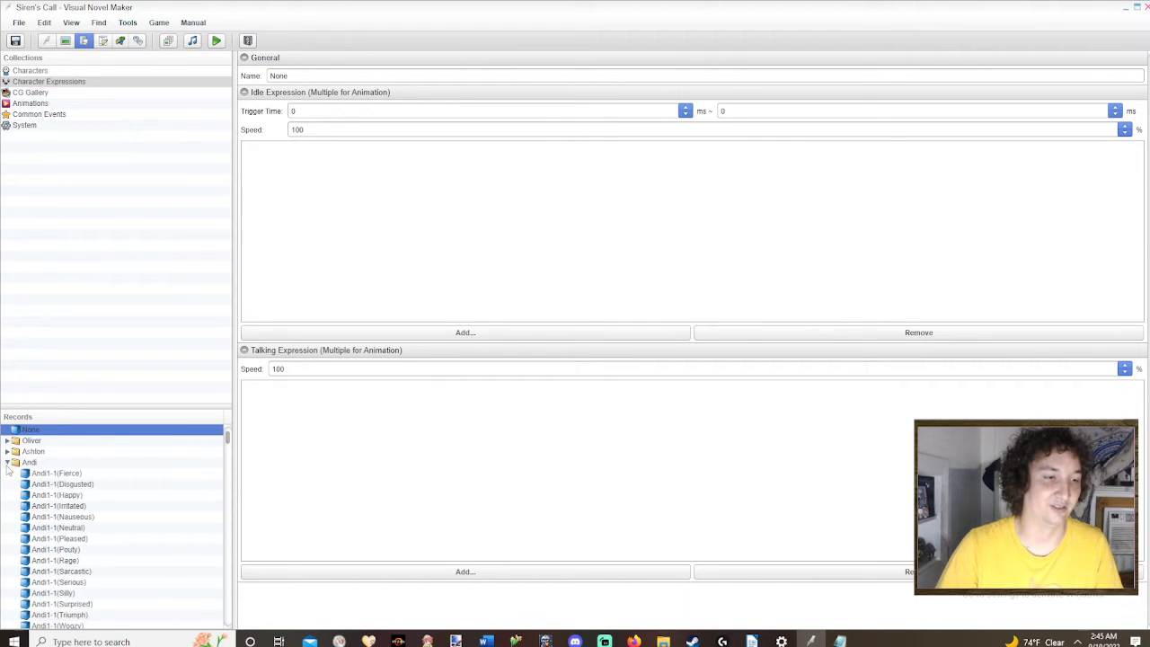
{"action": "left_click", "coordinate": [40, 474]}
{"action": "left_click", "coordinate": [54, 497]}
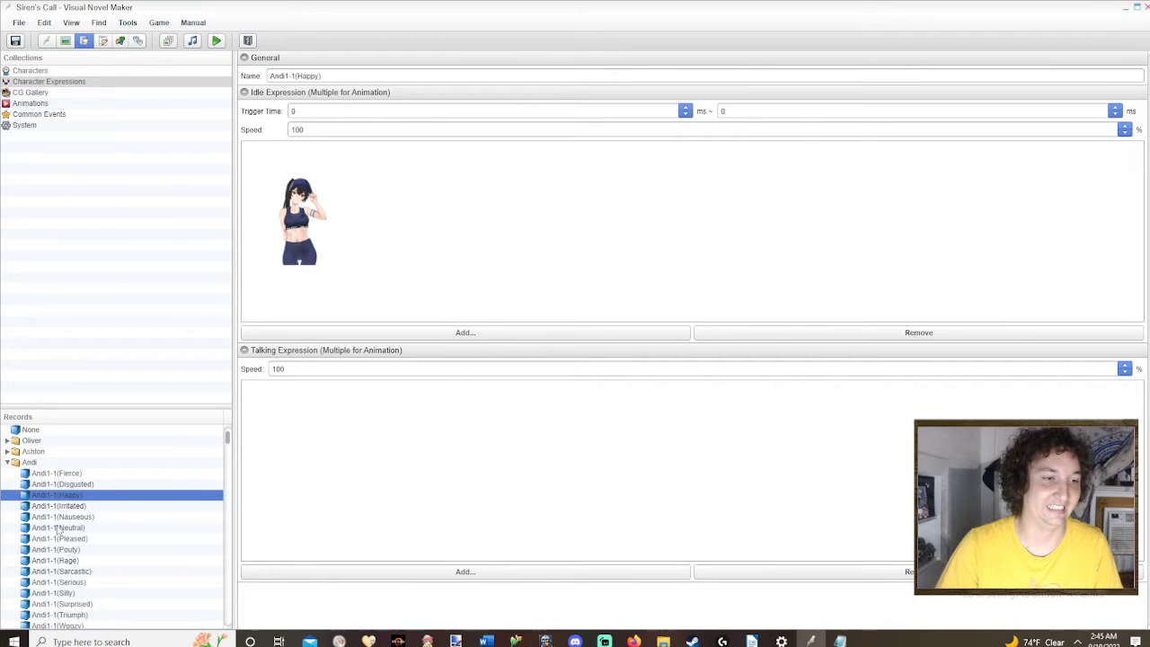
{"action": "left_click", "coordinate": [59, 527]}
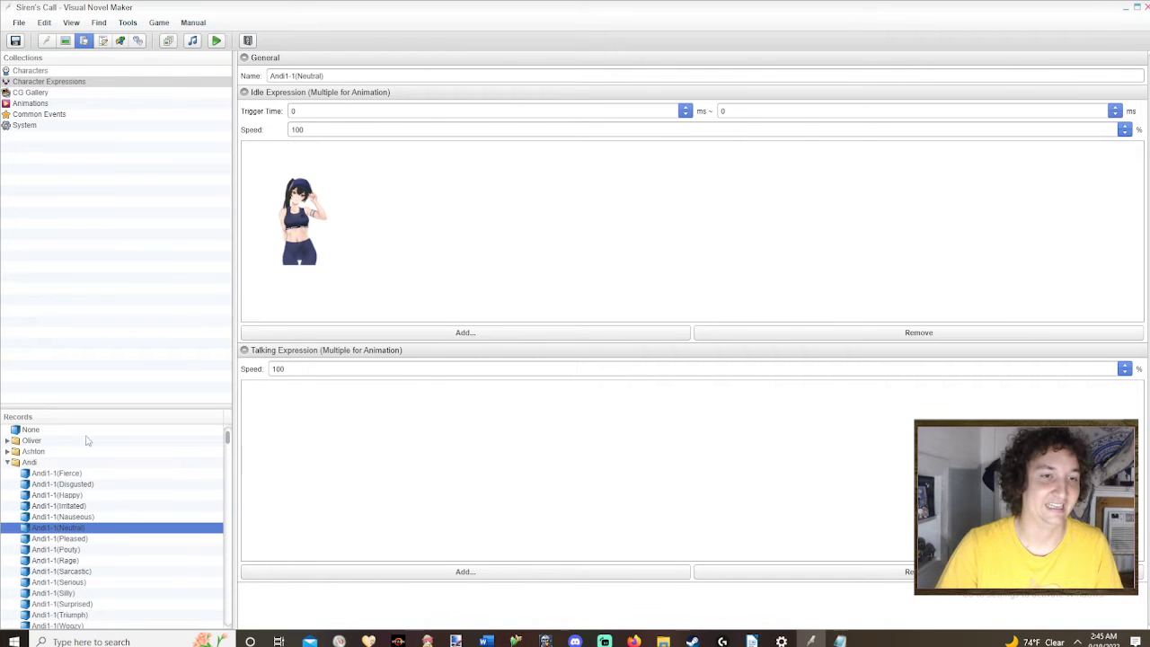
{"action": "left_click", "coordinate": [60, 539]}
{"action": "left_click", "coordinate": [59, 560]}
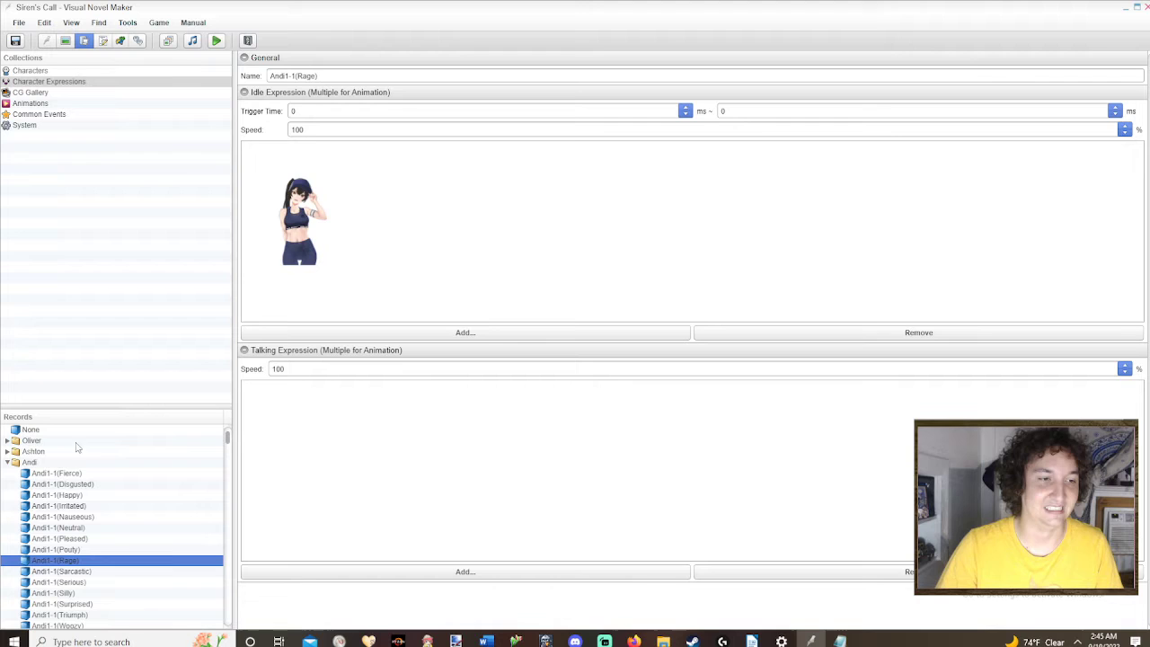
{"action": "left_click", "coordinate": [7, 464]}
Step: Browse the CG Gallery records, viewing images such as Adults, Early Ashton 2 and Front Door (Dark)
{"action": "left_click", "coordinate": [41, 94]}
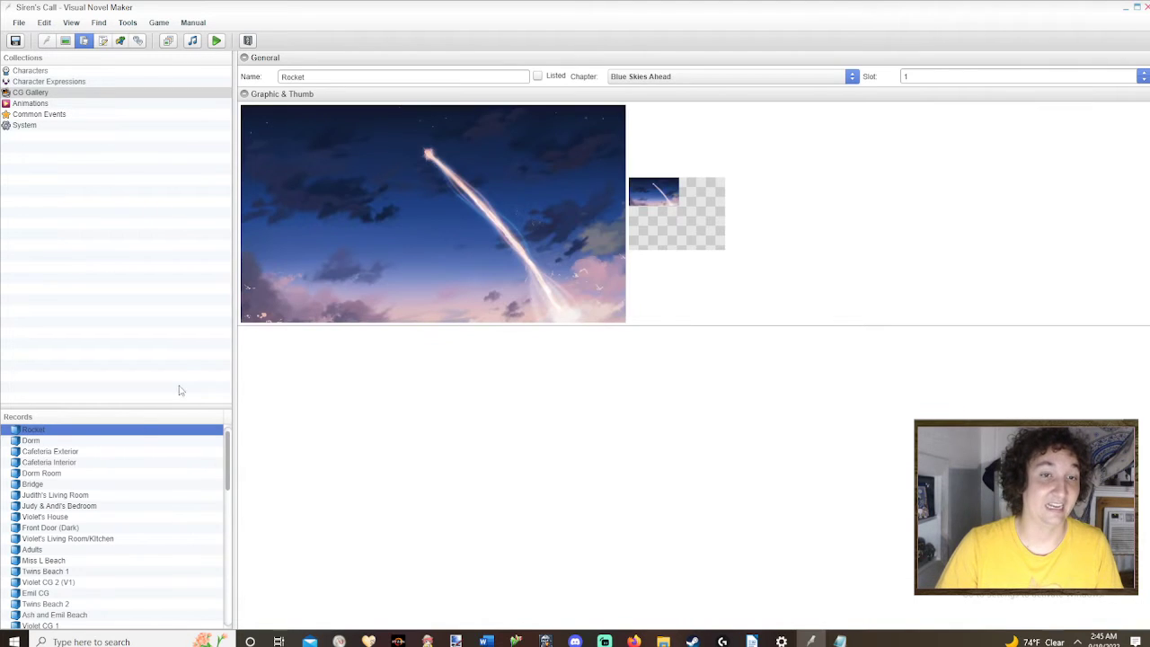
{"action": "left_click", "coordinate": [90, 485]}
{"action": "left_click", "coordinate": [50, 550]}
{"action": "scroll", "coordinate": [54, 557], "scroll_direction": "down", "scroll_amount": 5}
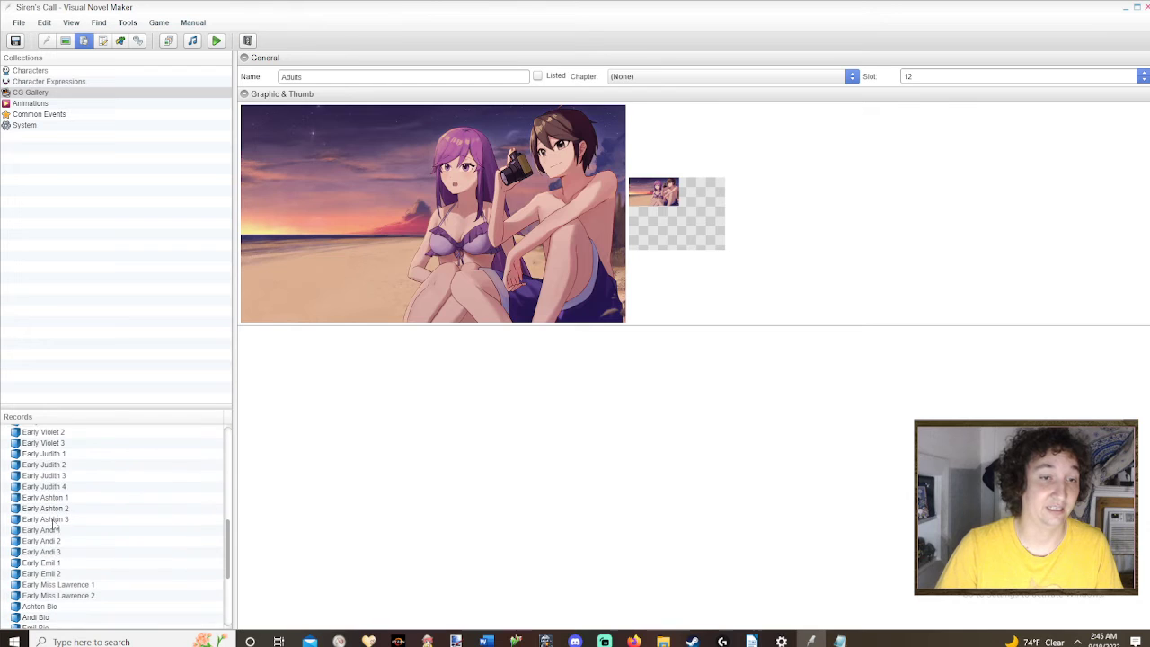
{"action": "left_click", "coordinate": [54, 508]}
{"action": "scroll", "coordinate": [56, 545], "scroll_direction": "up", "scroll_amount": 5}
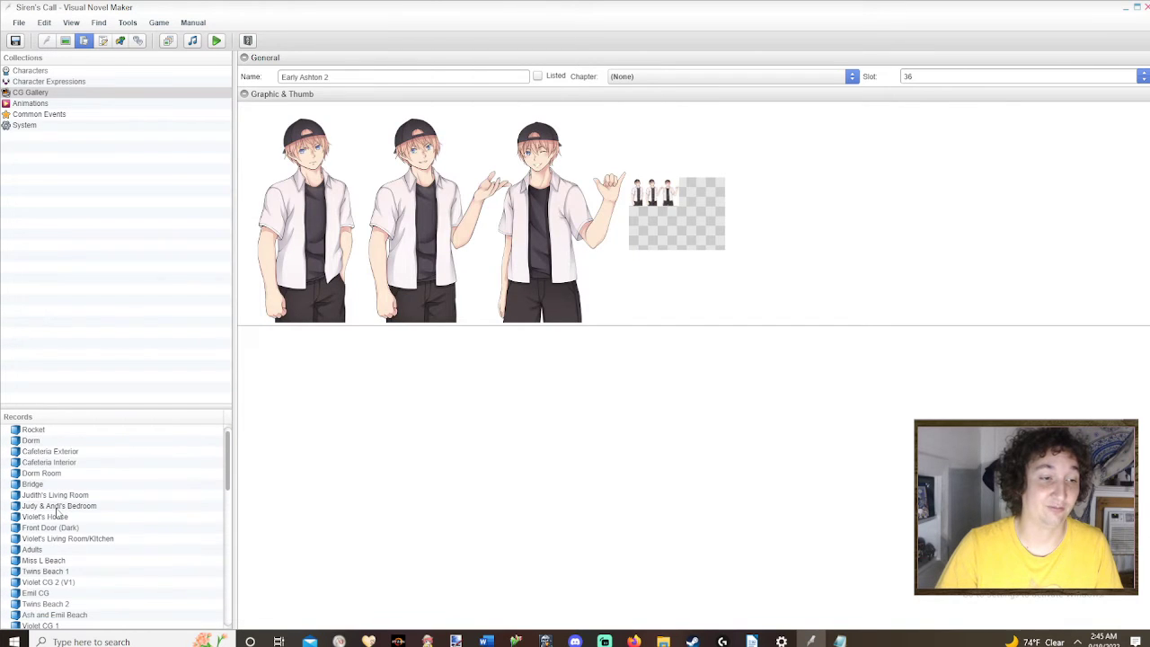
{"action": "left_click", "coordinate": [58, 509]}
{"action": "left_click", "coordinate": [50, 530]}
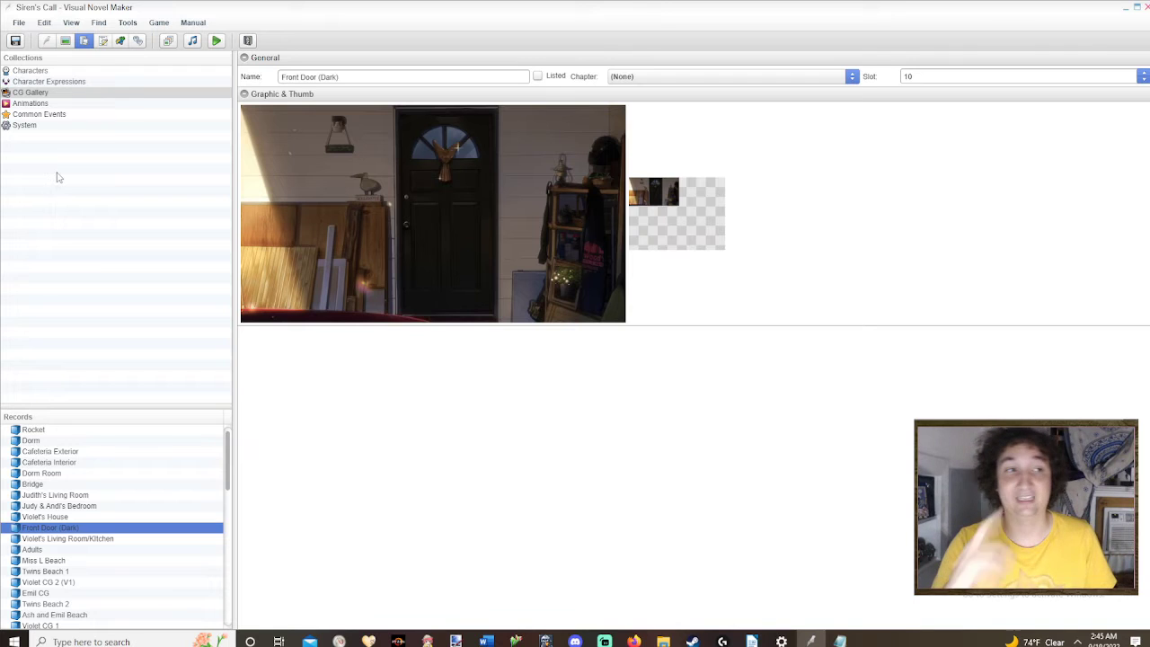
Step: View the Message Caret animation and look through the project's common event folders
{"action": "left_click", "coordinate": [42, 104]}
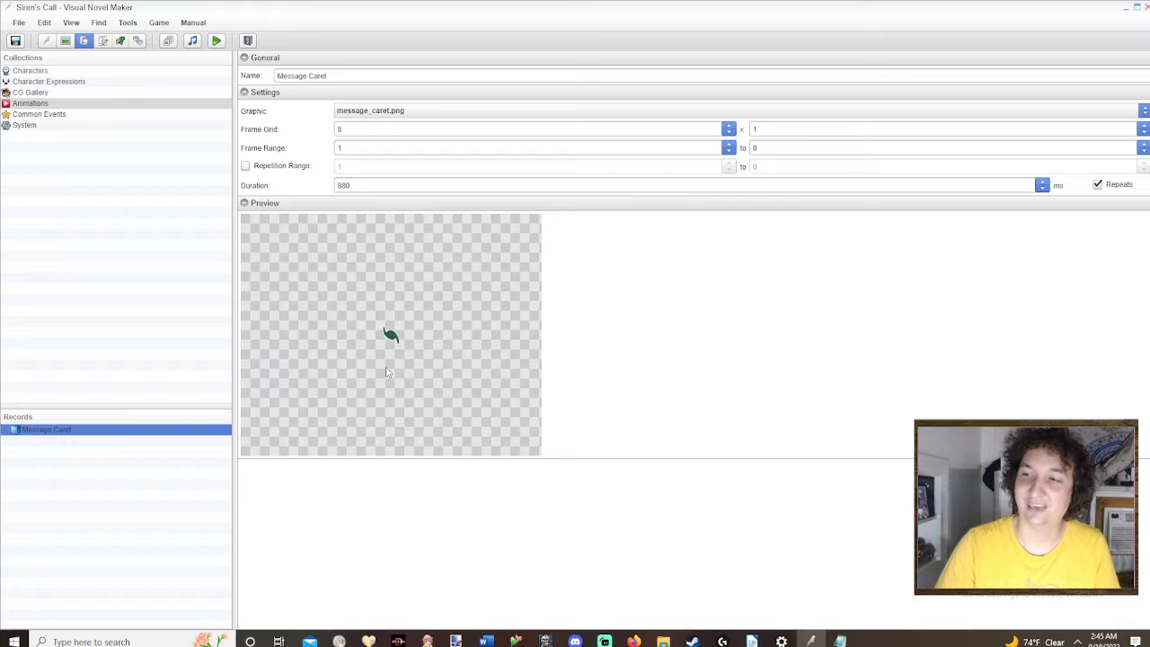
{"action": "left_click", "coordinate": [70, 116]}
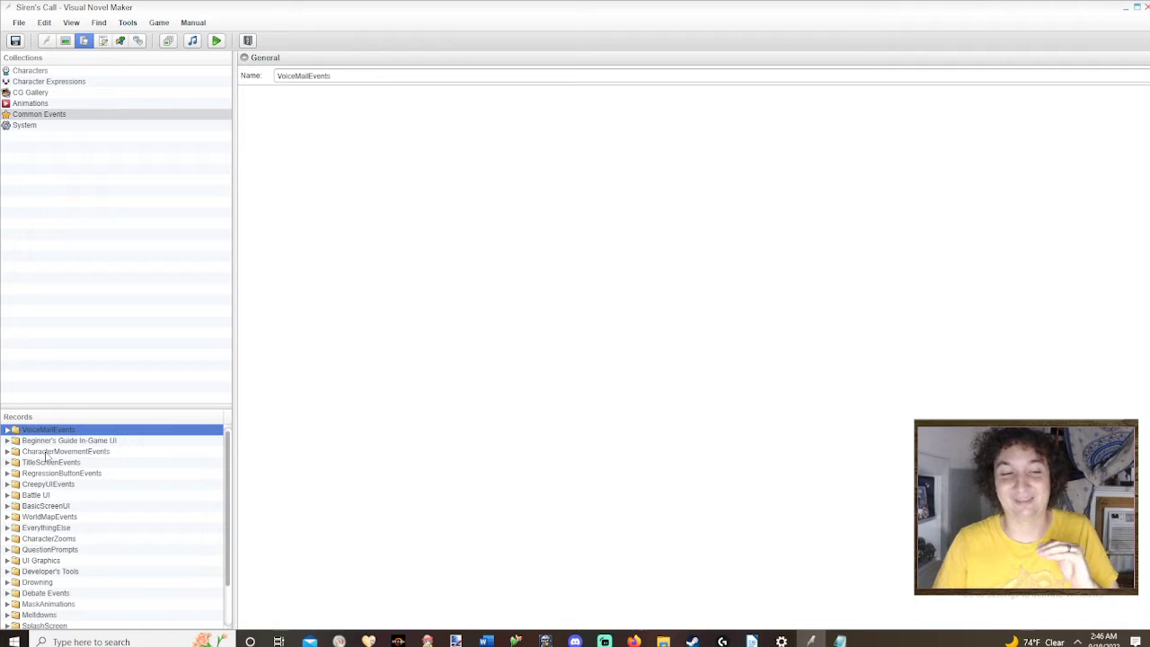
{"action": "scroll", "coordinate": [47, 456], "scroll_direction": "down", "scroll_amount": 3}
{"action": "scroll", "coordinate": [53, 539], "scroll_direction": "up", "scroll_amount": 3}
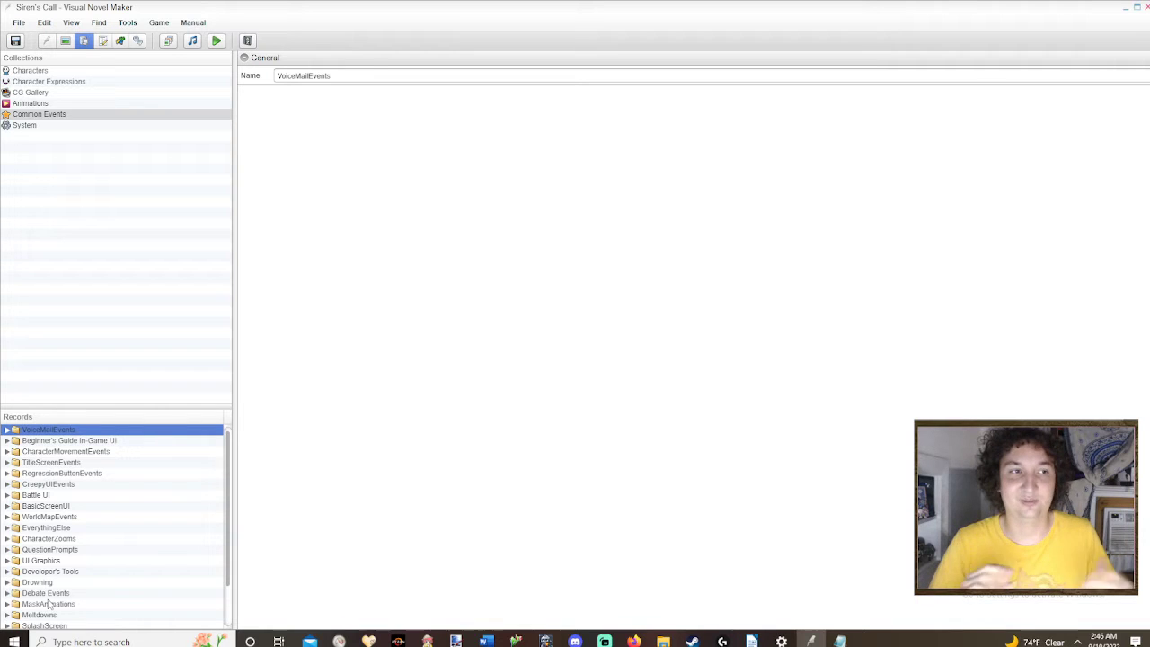
Step: Examine the System settings, from the general game options to the screen graphics
{"action": "left_click", "coordinate": [25, 127]}
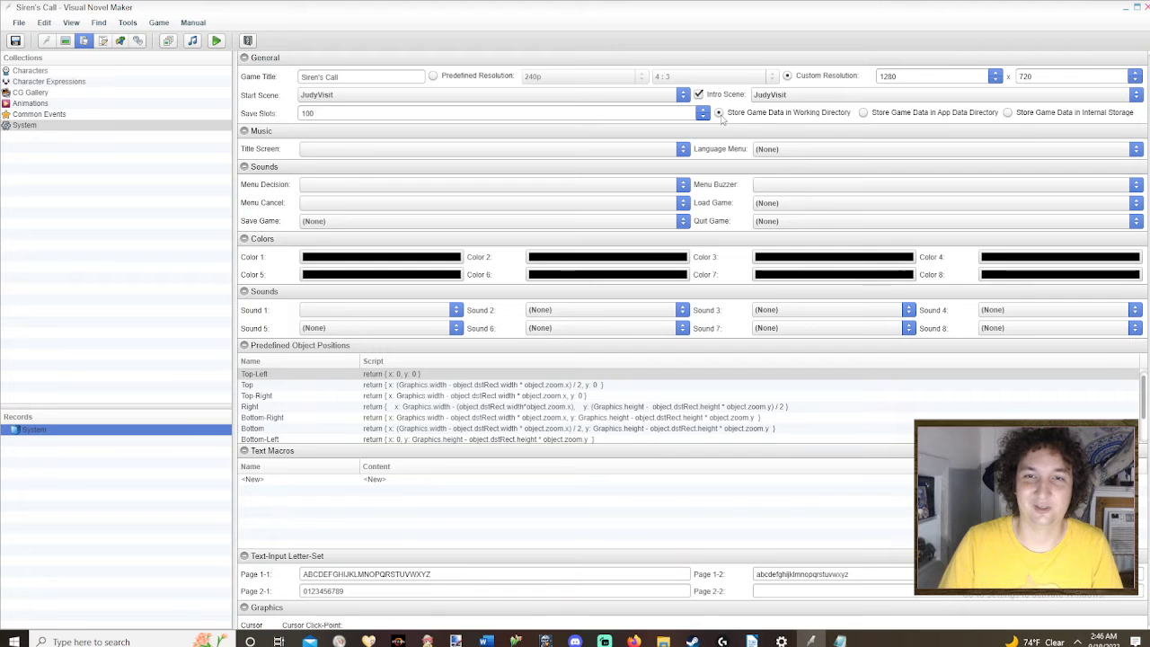
{"action": "scroll", "coordinate": [449, 175], "scroll_direction": "down", "scroll_amount": 3}
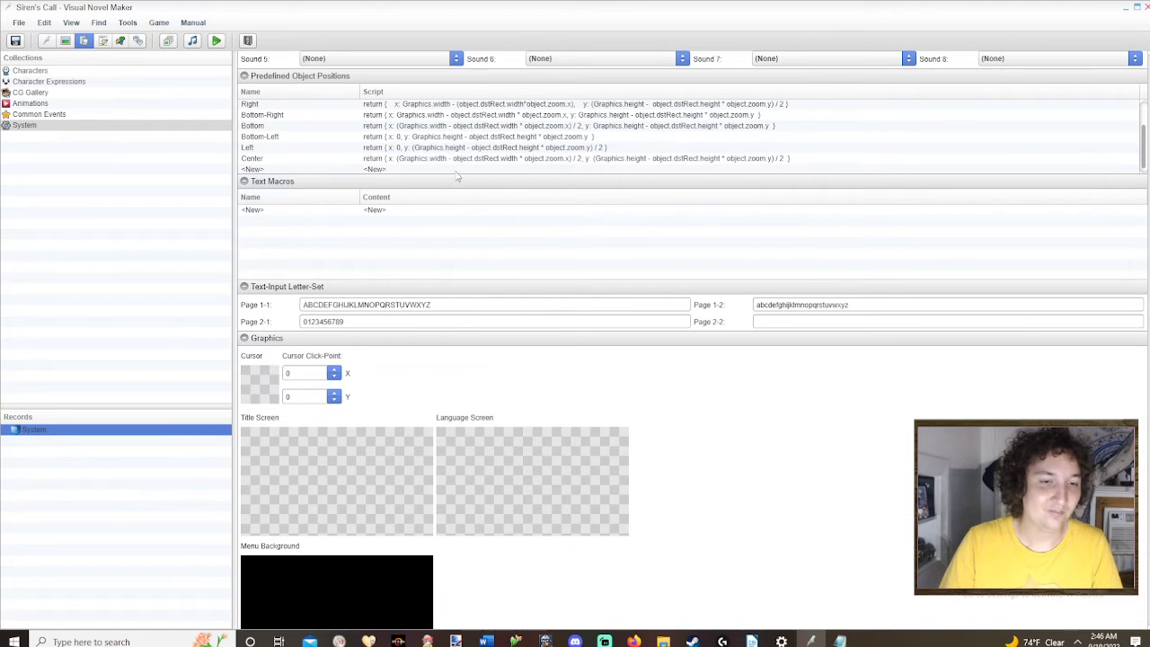
{"action": "scroll", "coordinate": [485, 322], "scroll_direction": "down", "scroll_amount": 2}
{"action": "scroll", "coordinate": [388, 309], "scroll_direction": "up", "scroll_amount": 6}
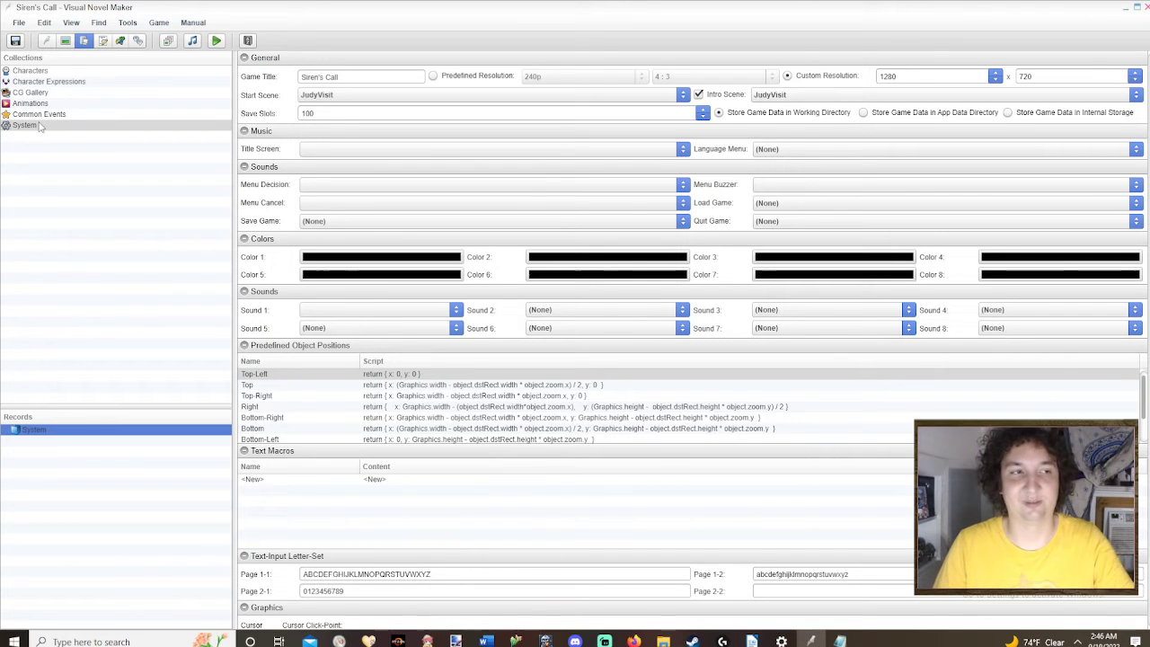
Step: View the project's extensions, script folders and language profiles
{"action": "left_click", "coordinate": [103, 41]}
{"action": "left_click", "coordinate": [120, 41]}
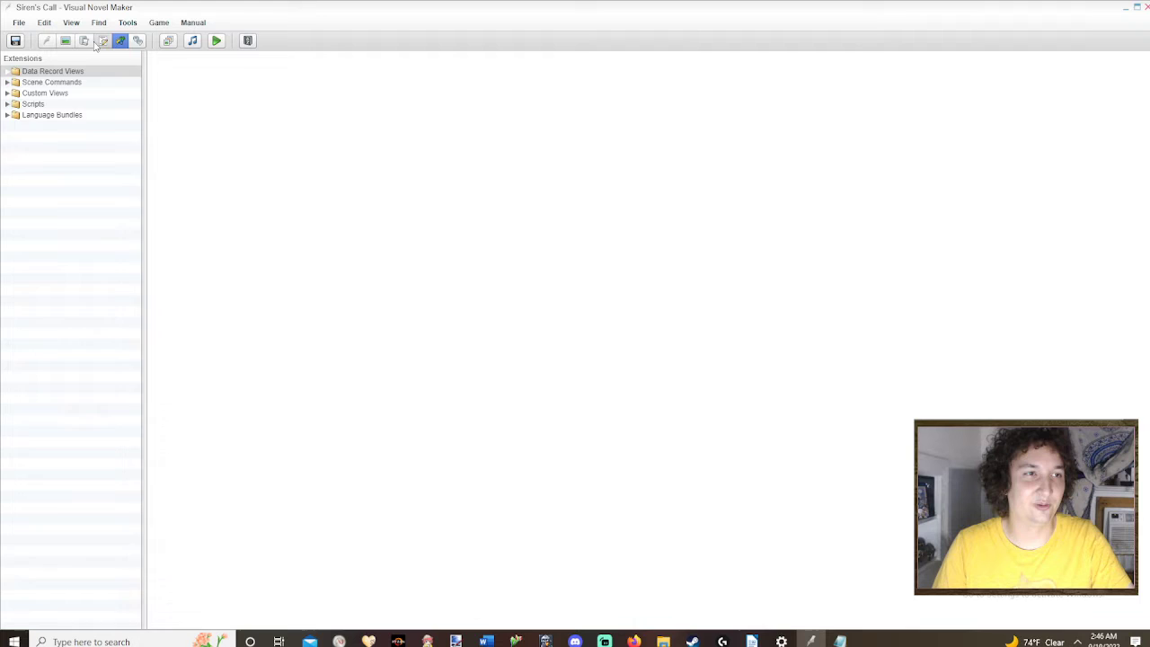
{"action": "left_click", "coordinate": [104, 41]}
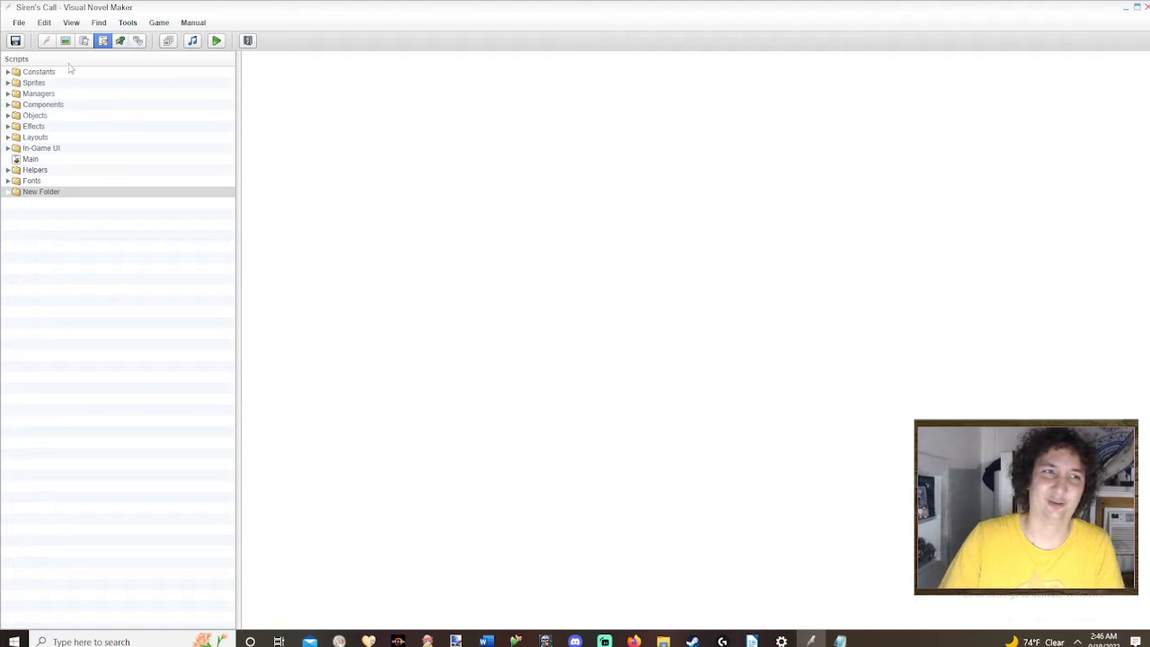
{"action": "left_click", "coordinate": [139, 41]}
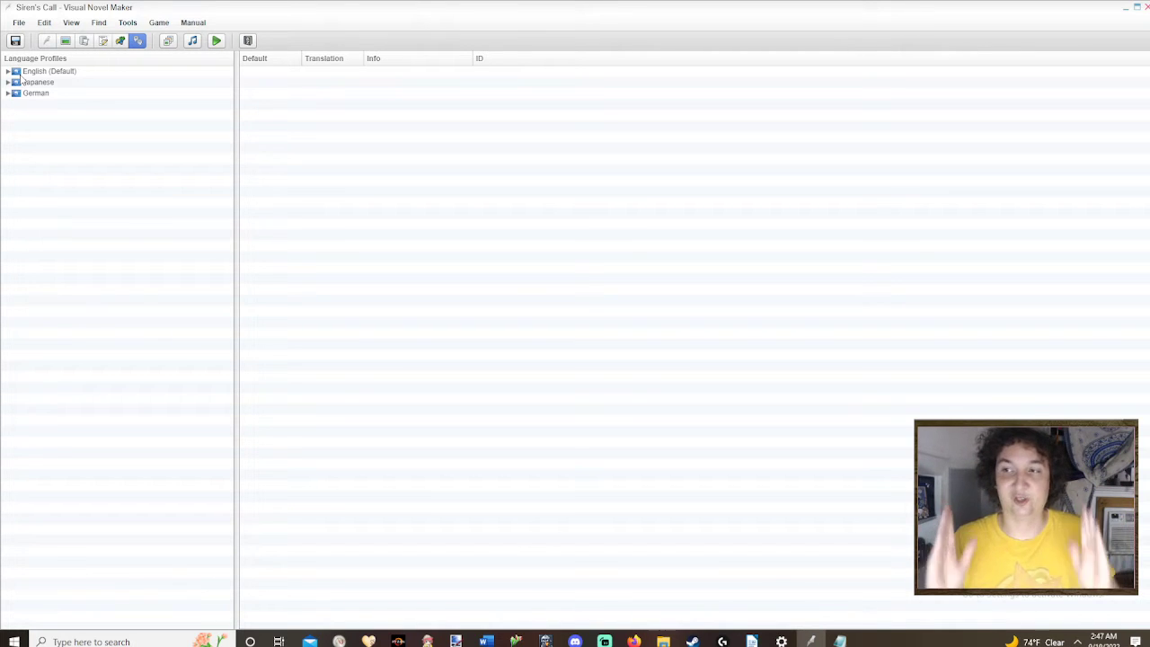
Step: View the Resource Manager's folders and import options, close it, and return to the scene editor
{"action": "left_click", "coordinate": [168, 40]}
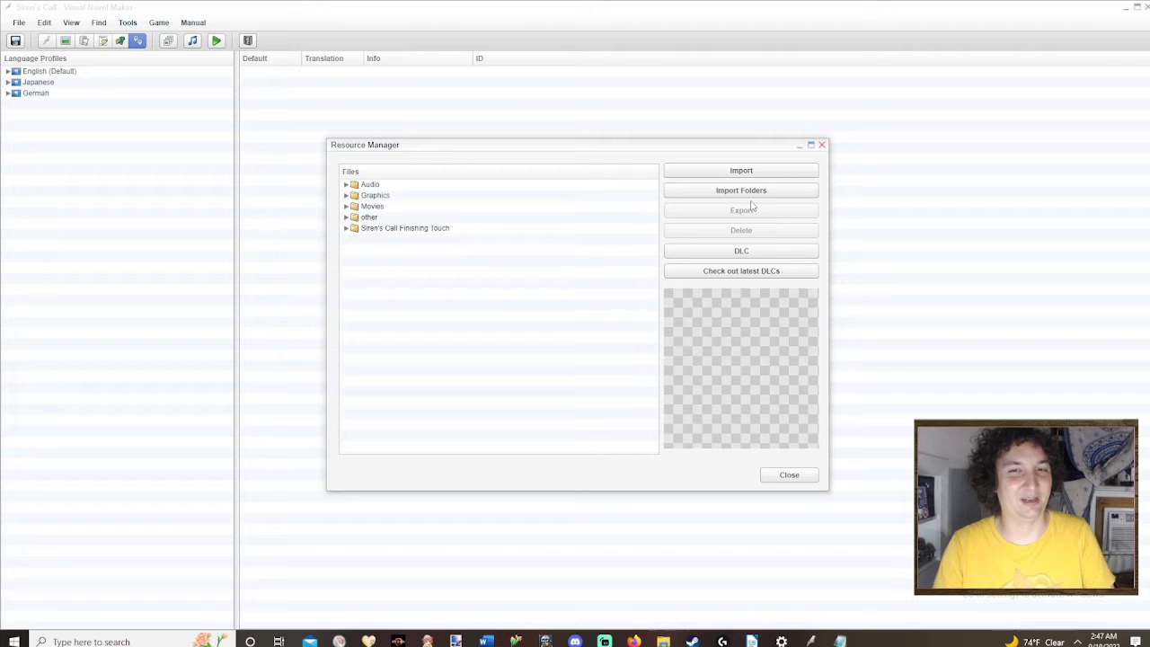
{"action": "left_click", "coordinate": [822, 144]}
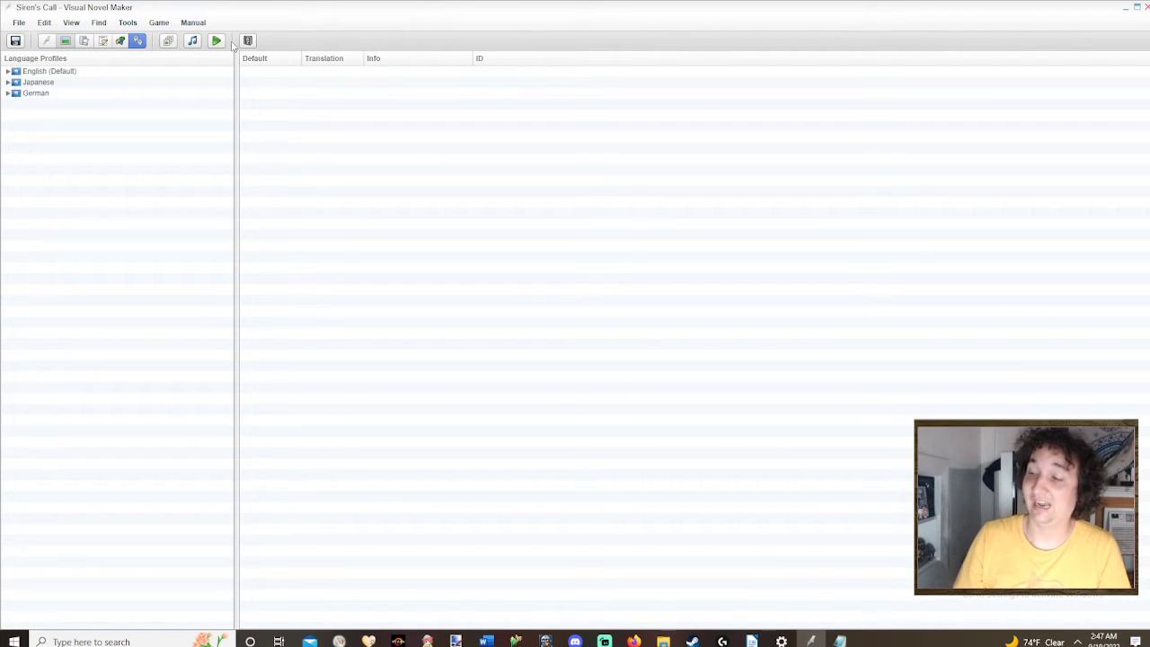
{"action": "key", "text": "F5"}
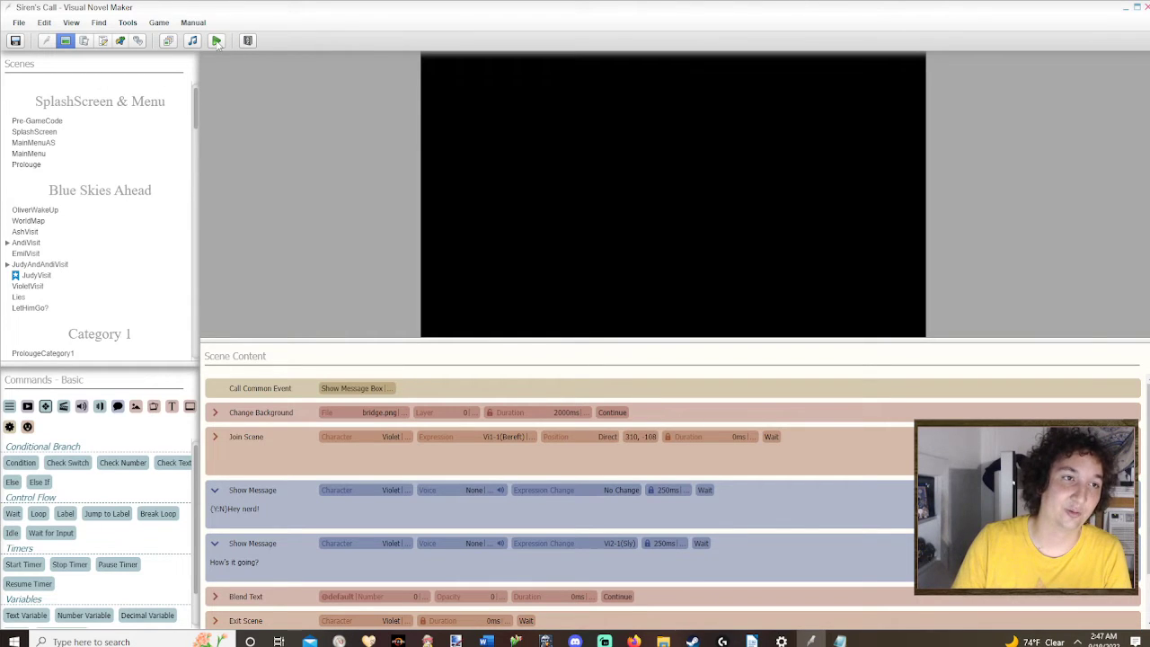
Step: Open the JudyVisit scene and set it as the intro scene
{"action": "left_click", "coordinate": [36, 275]}
{"action": "right_click", "coordinate": [36, 276]}
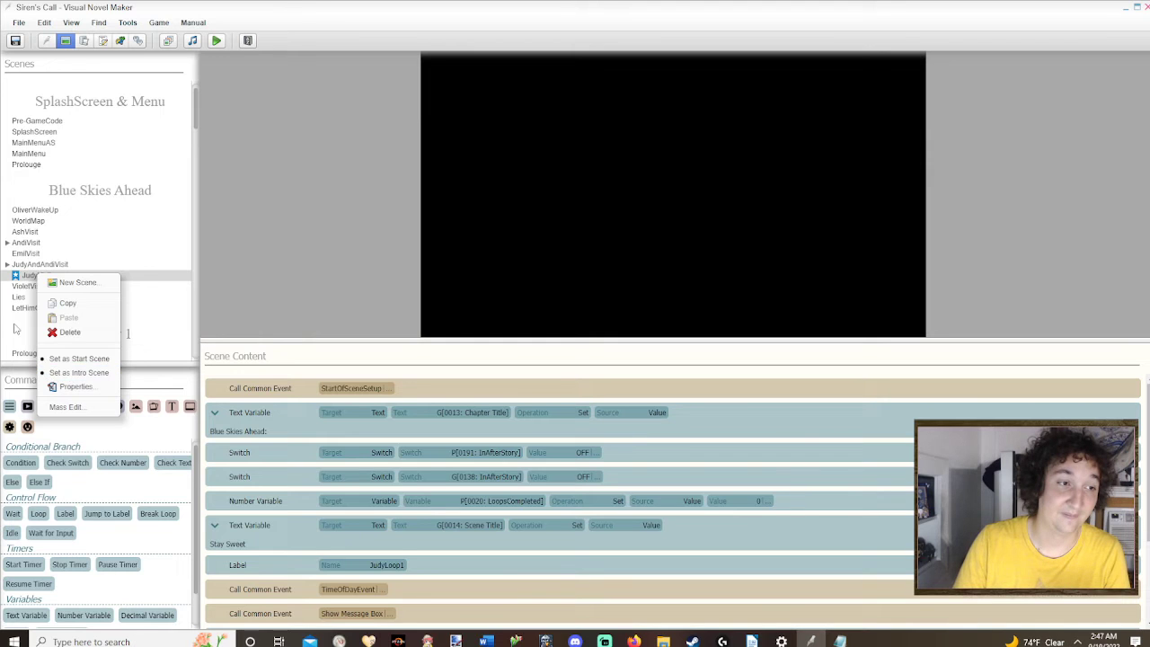
{"action": "left_click", "coordinate": [76, 373]}
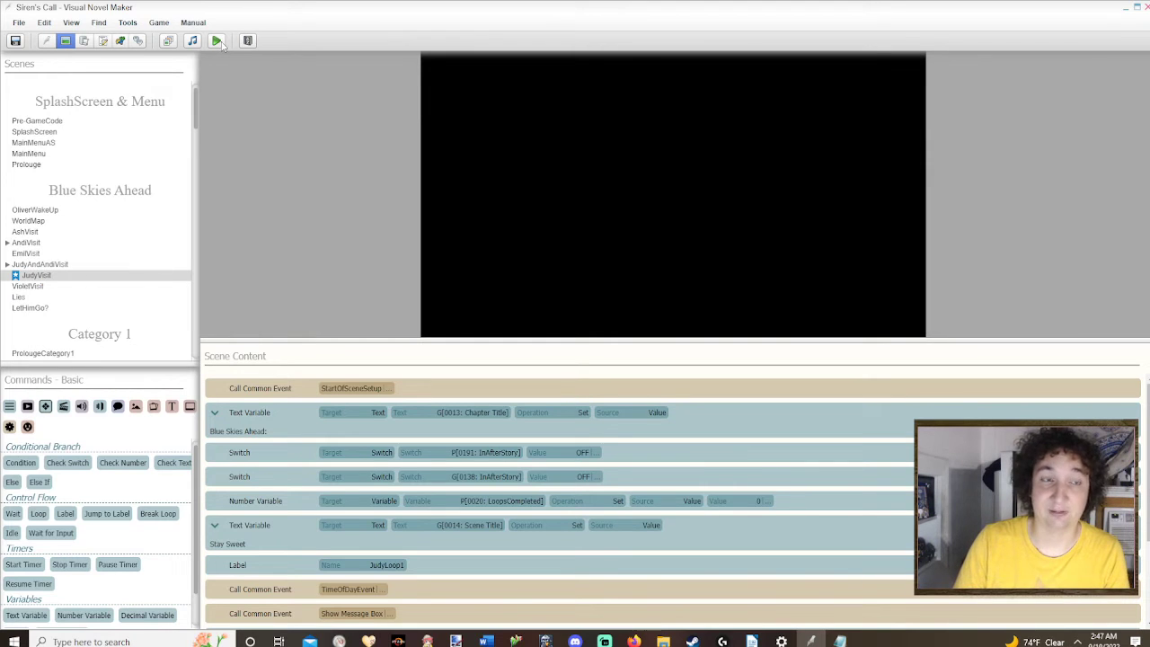
Step: View the Part 2 scene in the Test category
{"action": "scroll", "coordinate": [72, 253], "scroll_direction": "down", "scroll_amount": 10}
{"action": "scroll", "coordinate": [65, 254], "scroll_direction": "down", "scroll_amount": 5}
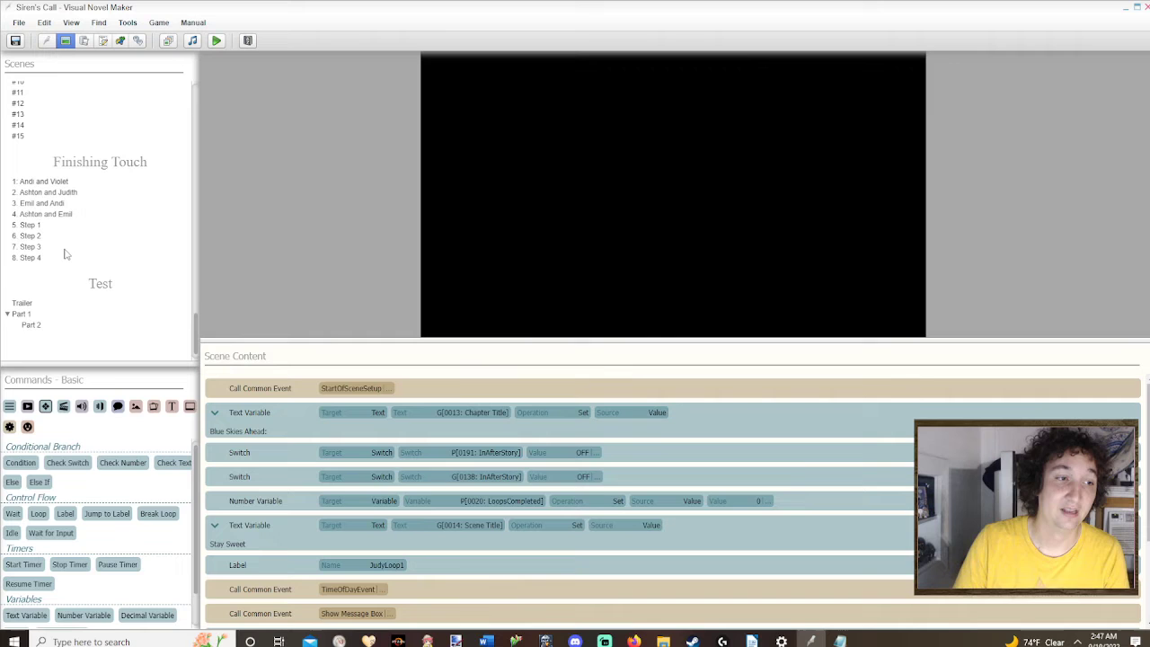
{"action": "left_click", "coordinate": [31, 325]}
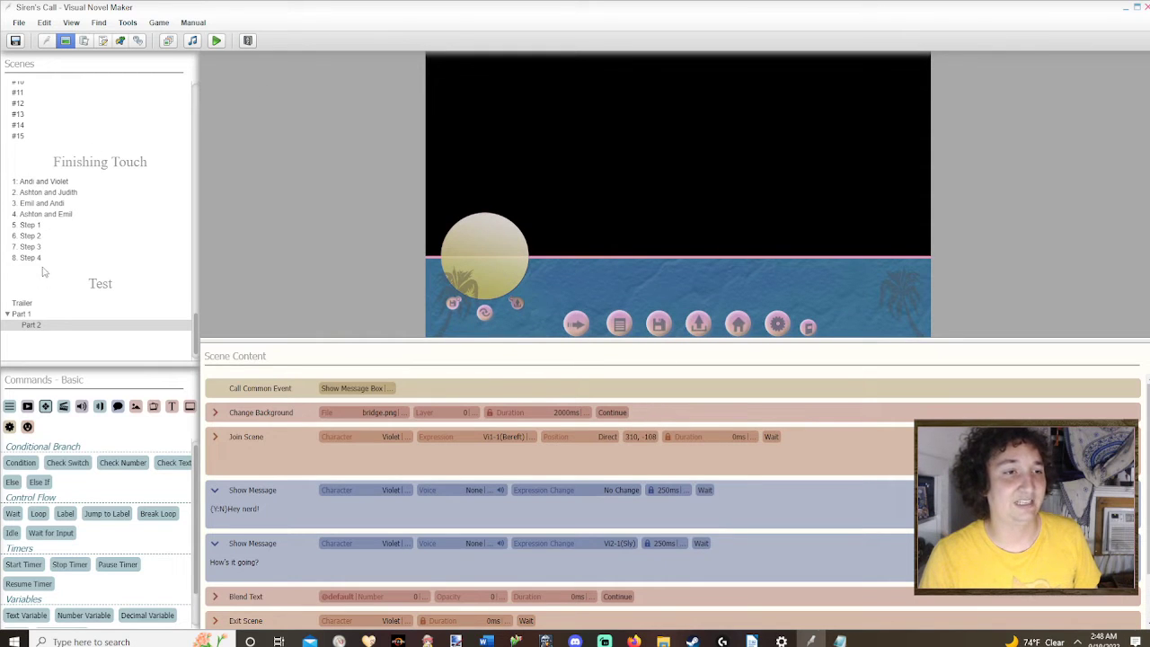
Step: Return to the JudyVisit scene and look through its commands to find the Passerby's message
{"action": "scroll", "coordinate": [38, 300], "scroll_direction": "up", "scroll_amount": 20}
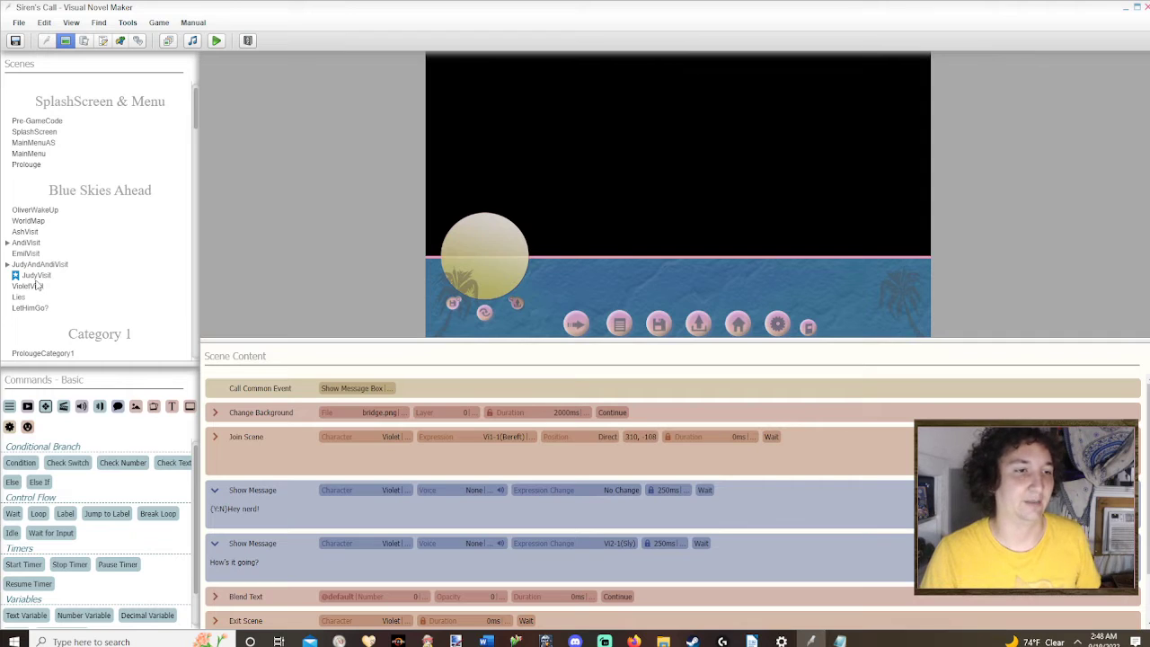
{"action": "left_click", "coordinate": [36, 276]}
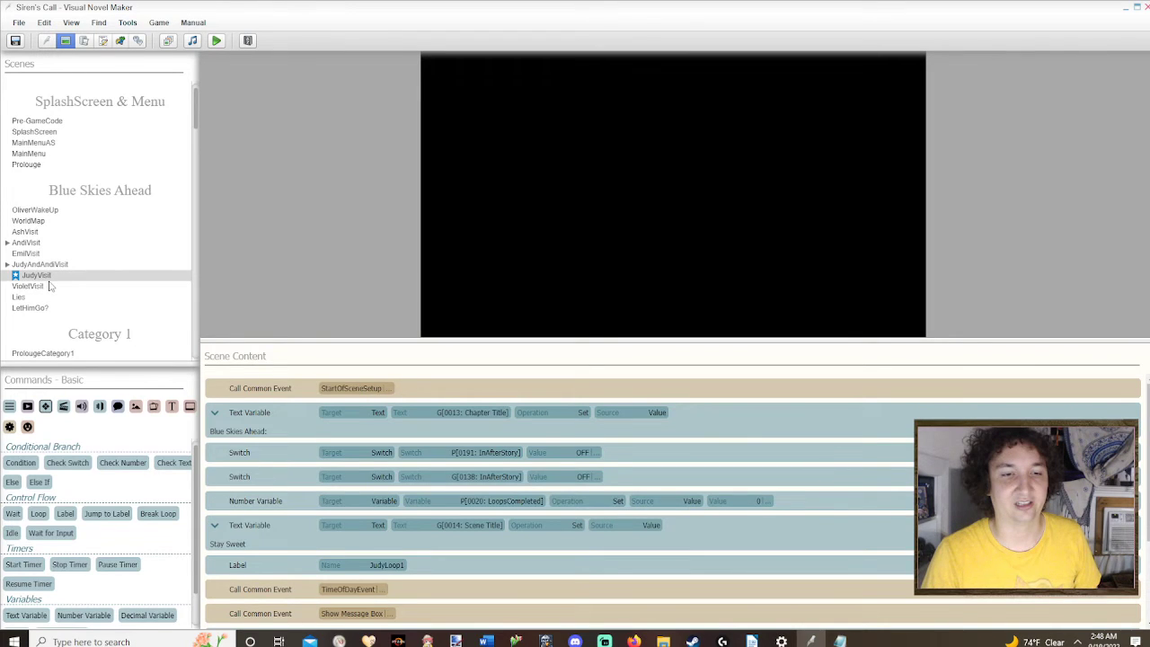
{"action": "left_click", "coordinate": [297, 420]}
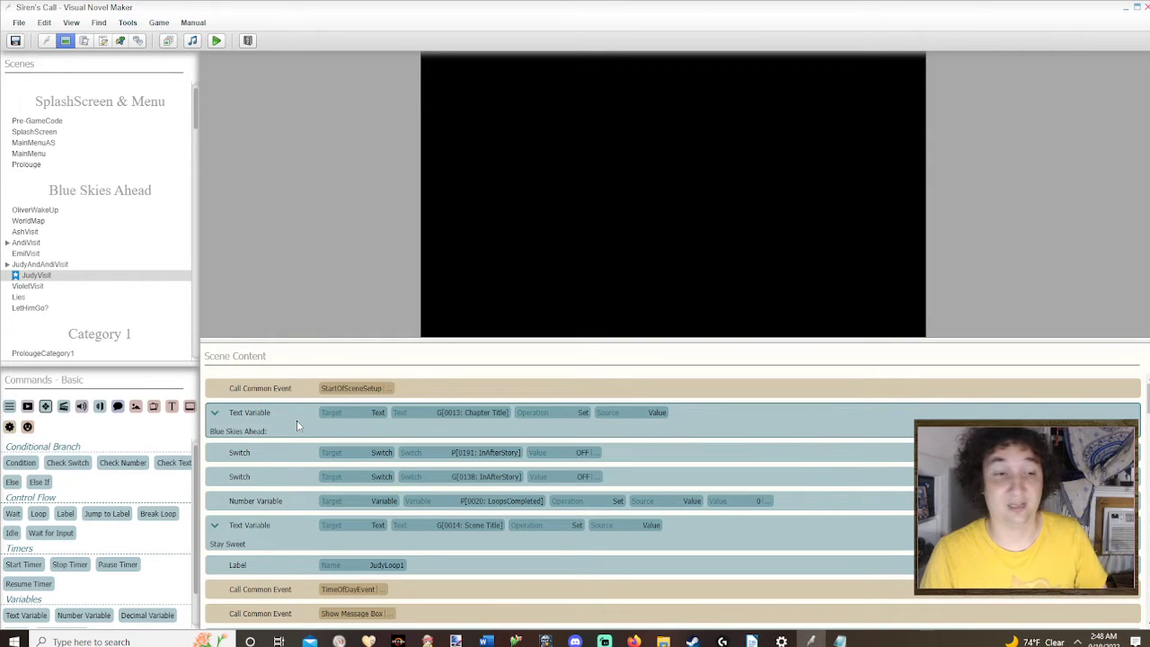
{"action": "scroll", "coordinate": [296, 422], "scroll_direction": "down", "scroll_amount": 10}
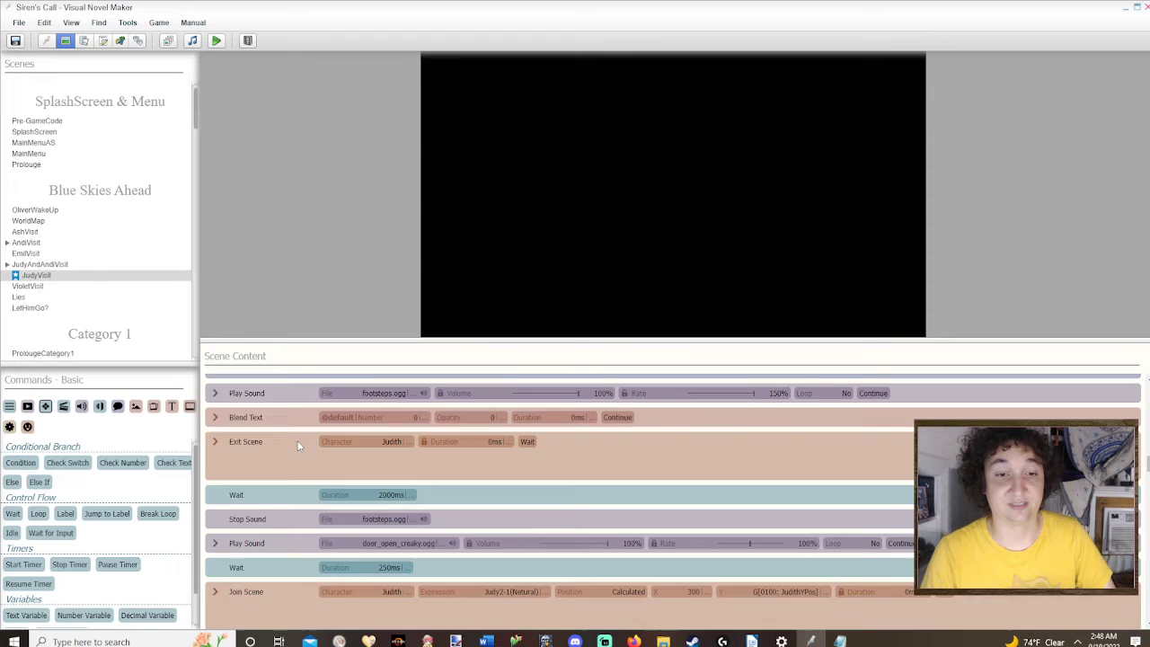
{"action": "scroll", "coordinate": [299, 445], "scroll_direction": "up", "scroll_amount": 12}
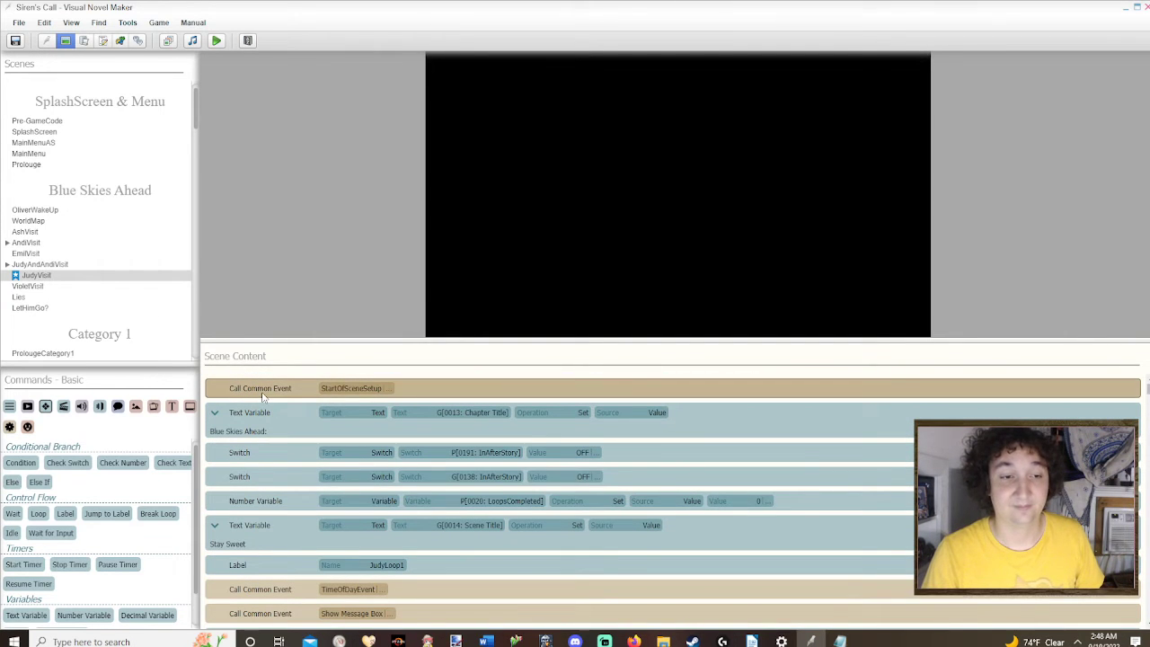
{"action": "scroll", "coordinate": [297, 427], "scroll_direction": "down", "scroll_amount": 3}
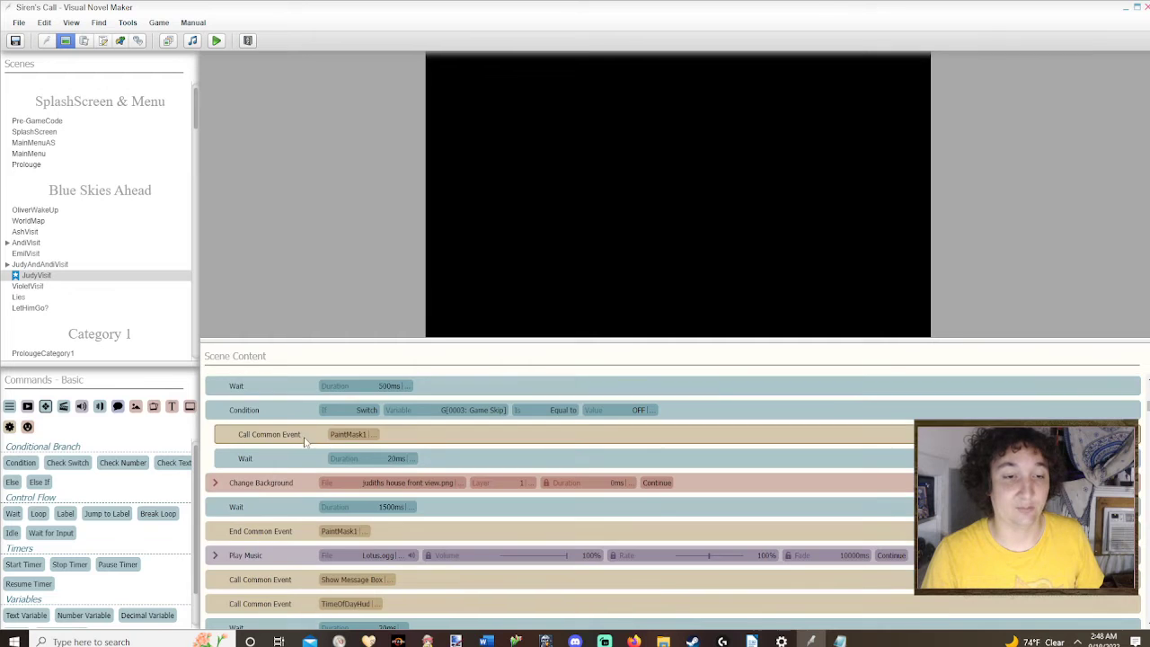
{"action": "scroll", "coordinate": [303, 440], "scroll_direction": "down", "scroll_amount": 5}
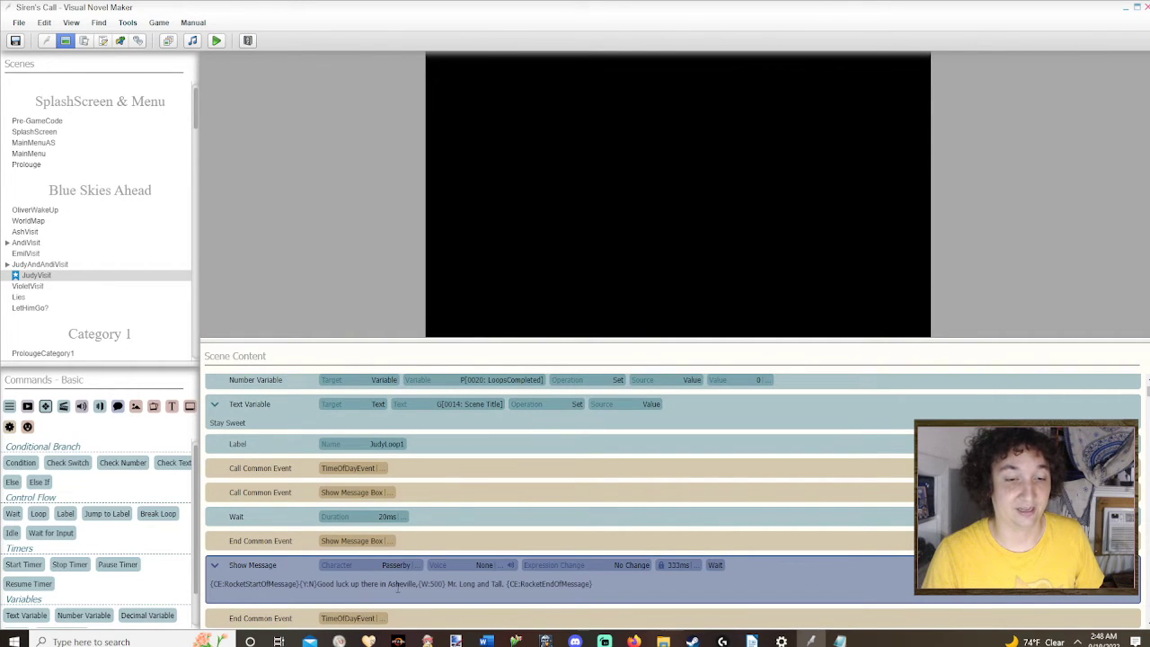
Step: Change the full stop after "Mr. Long and Tall" in the Passerby's message to an exclamation mark
{"action": "left_click", "coordinate": [506, 584]}
{"action": "key", "text": "BackSpace"}
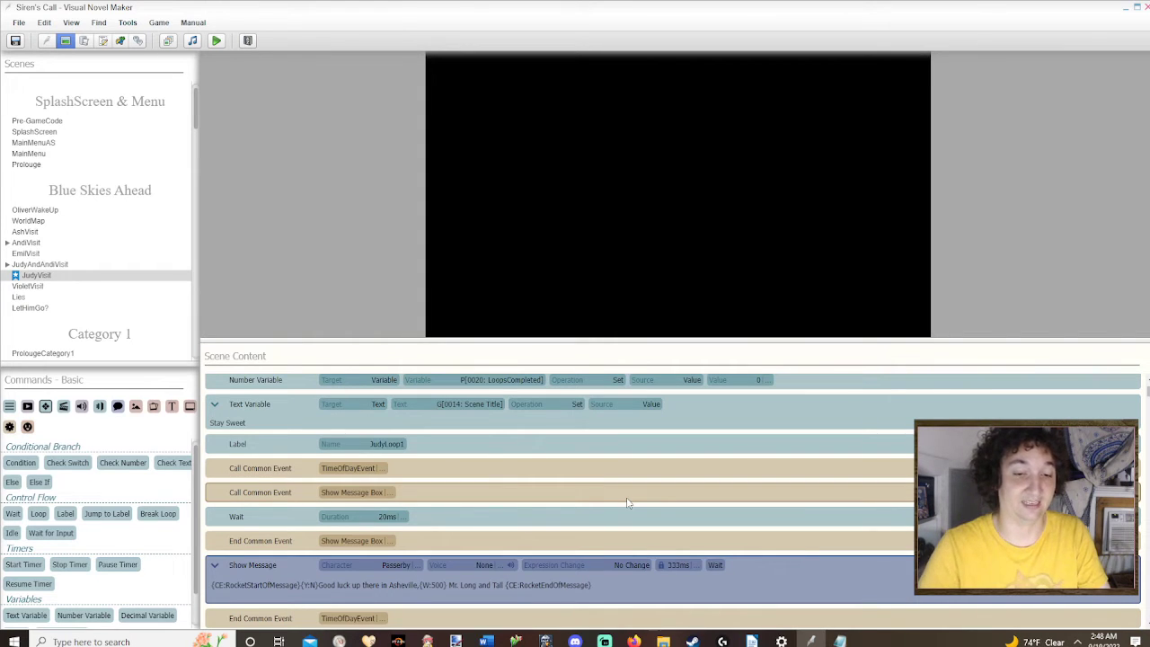
{"action": "type", "text": "!"}
{"action": "left_click", "coordinate": [277, 555]}
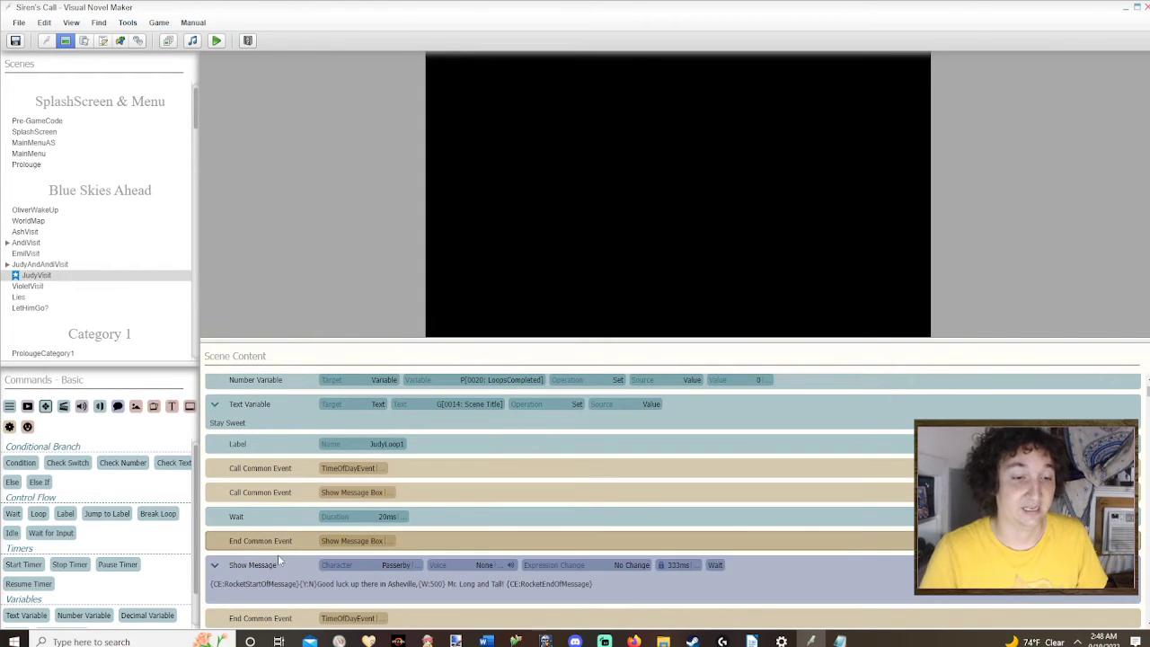
Step: Select the Passerby's message and restart the live preview
{"action": "left_click", "coordinate": [338, 400]}
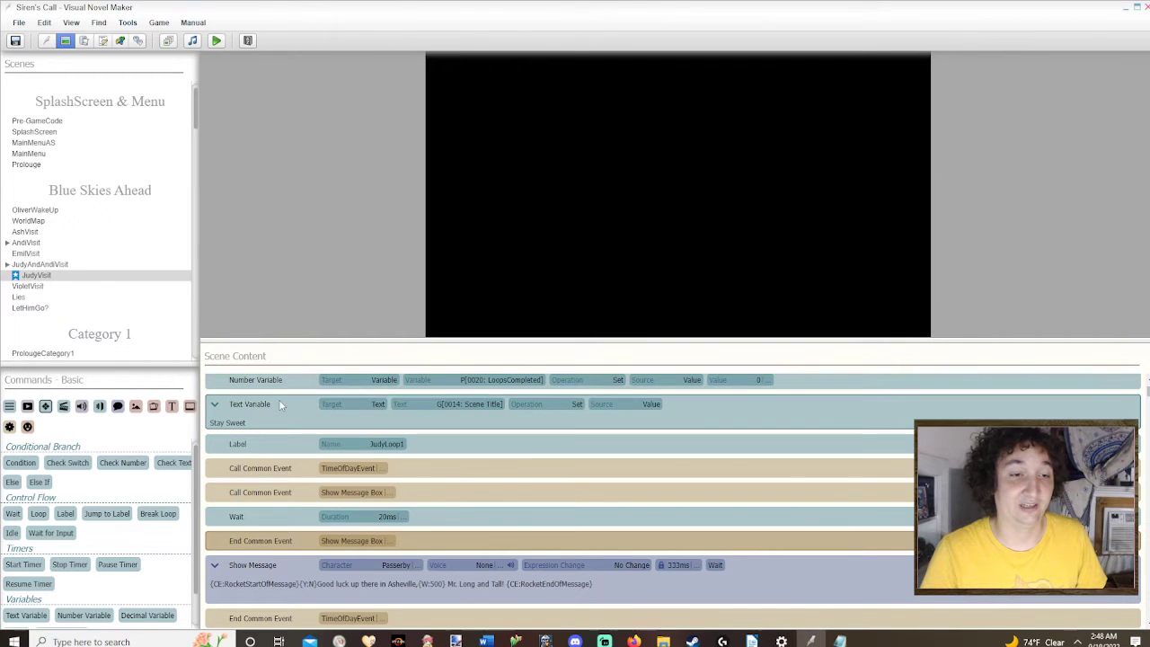
{"action": "left_click", "coordinate": [295, 564]}
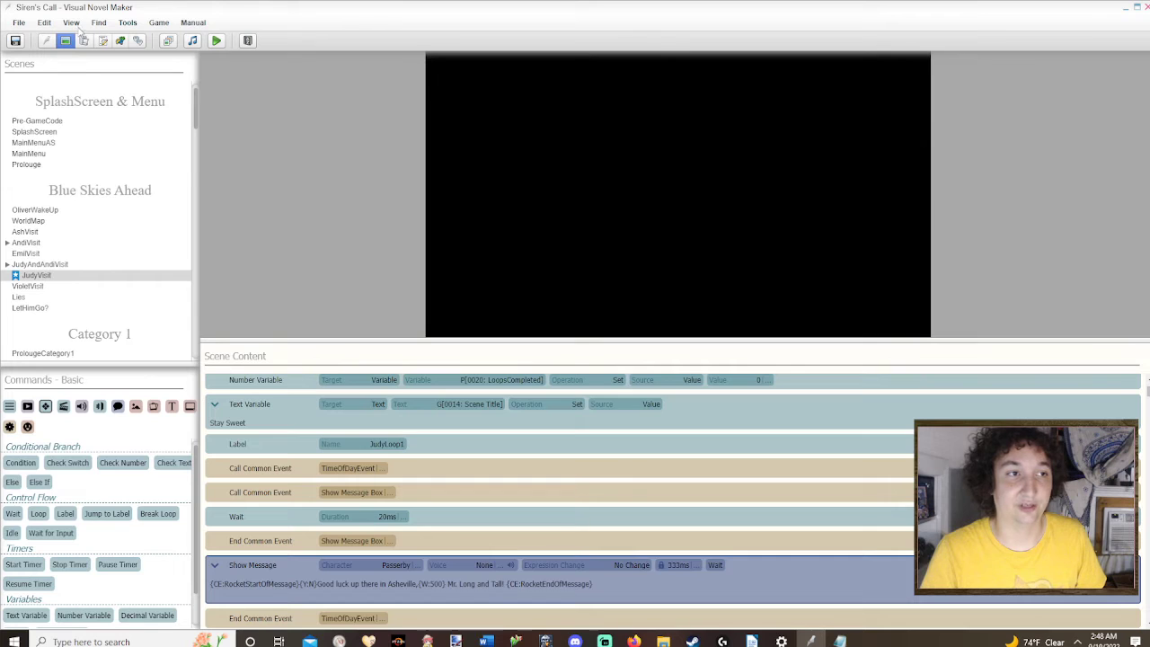
{"action": "left_click", "coordinate": [71, 22]}
{"action": "mouse_move", "coordinate": [147, 156]}
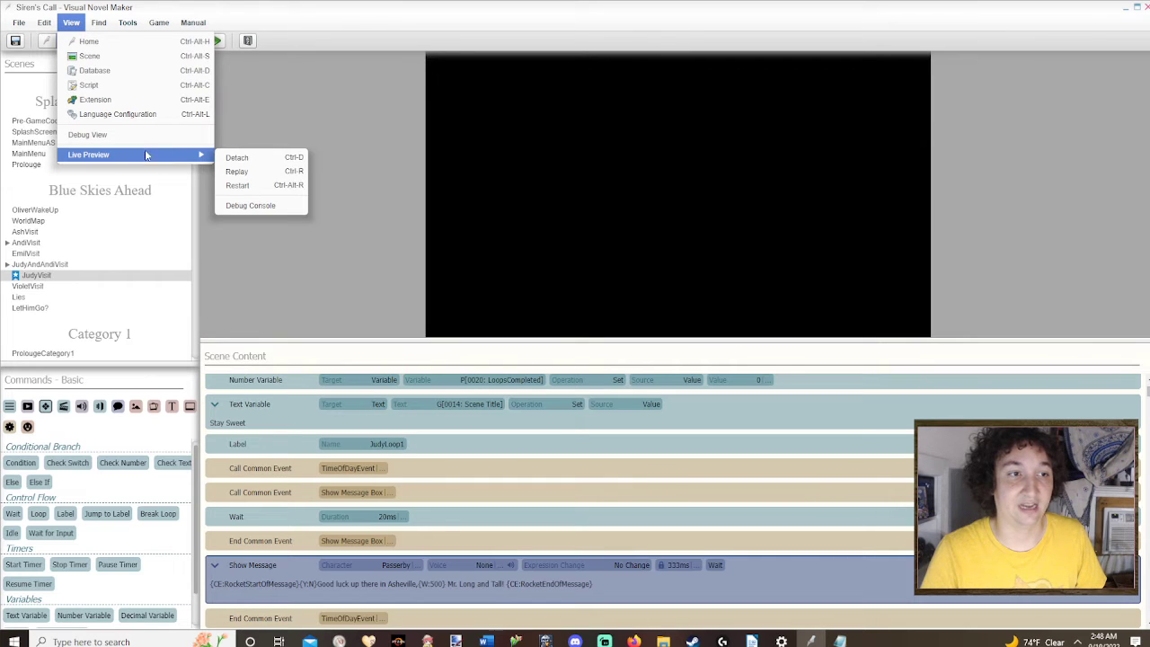
{"action": "left_click", "coordinate": [238, 185]}
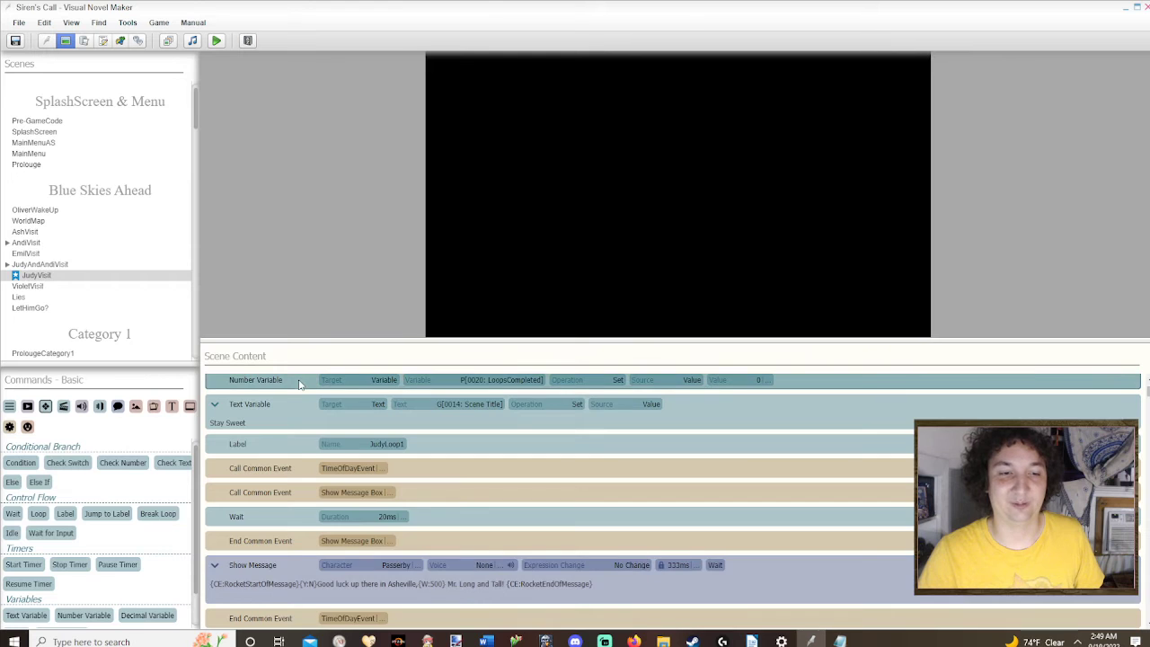
Step: Go through the JudyVisit scene's opening commands and show the Passerby's message in the live preview
{"action": "scroll", "coordinate": [299, 388], "scroll_direction": "down", "scroll_amount": 3}
{"action": "scroll", "coordinate": [296, 414], "scroll_direction": "up", "scroll_amount": 5}
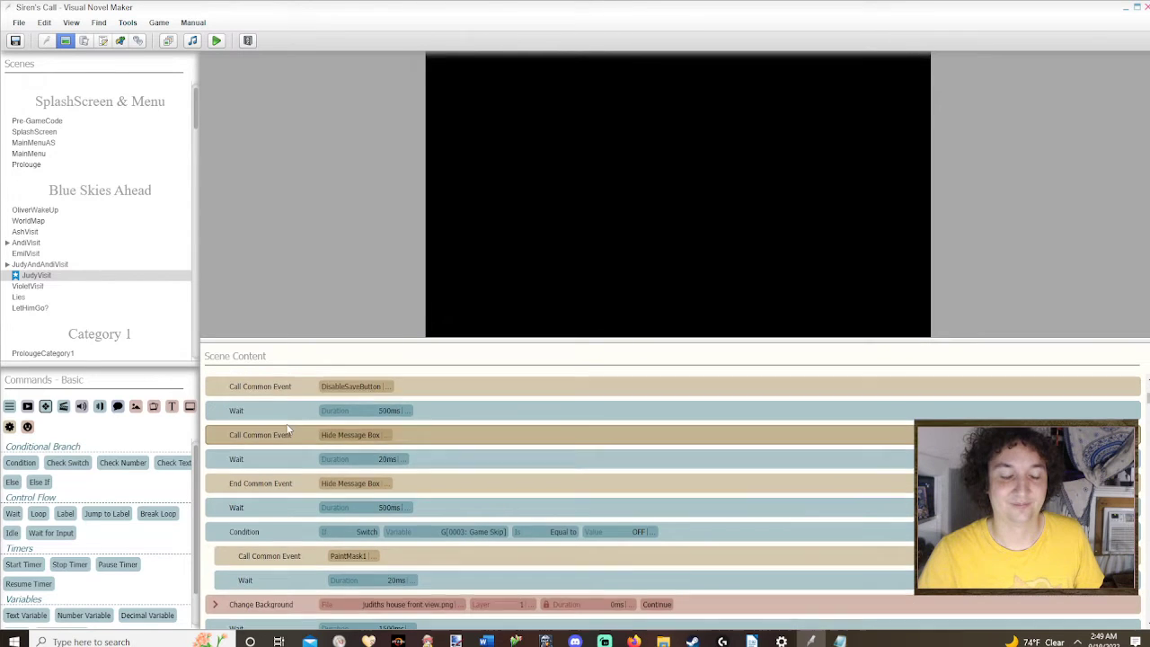
{"action": "scroll", "coordinate": [287, 458], "scroll_direction": "down", "scroll_amount": 2}
{"action": "scroll", "coordinate": [286, 473], "scroll_direction": "up", "scroll_amount": 2}
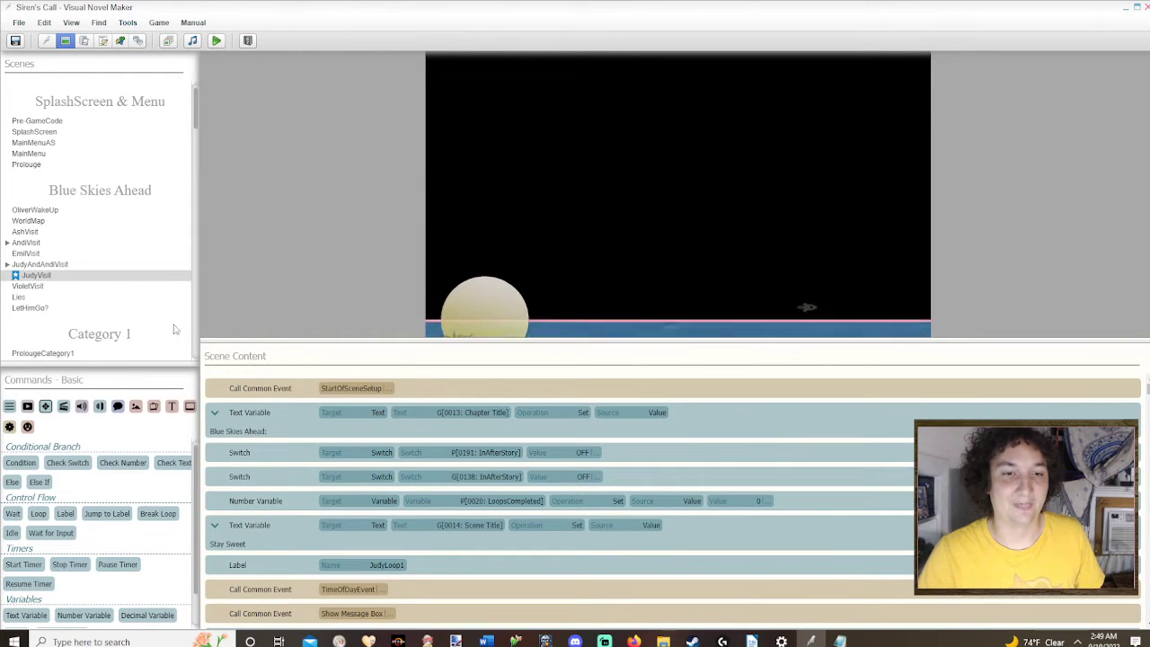
{"action": "scroll", "coordinate": [282, 415], "scroll_direction": "down", "scroll_amount": 3}
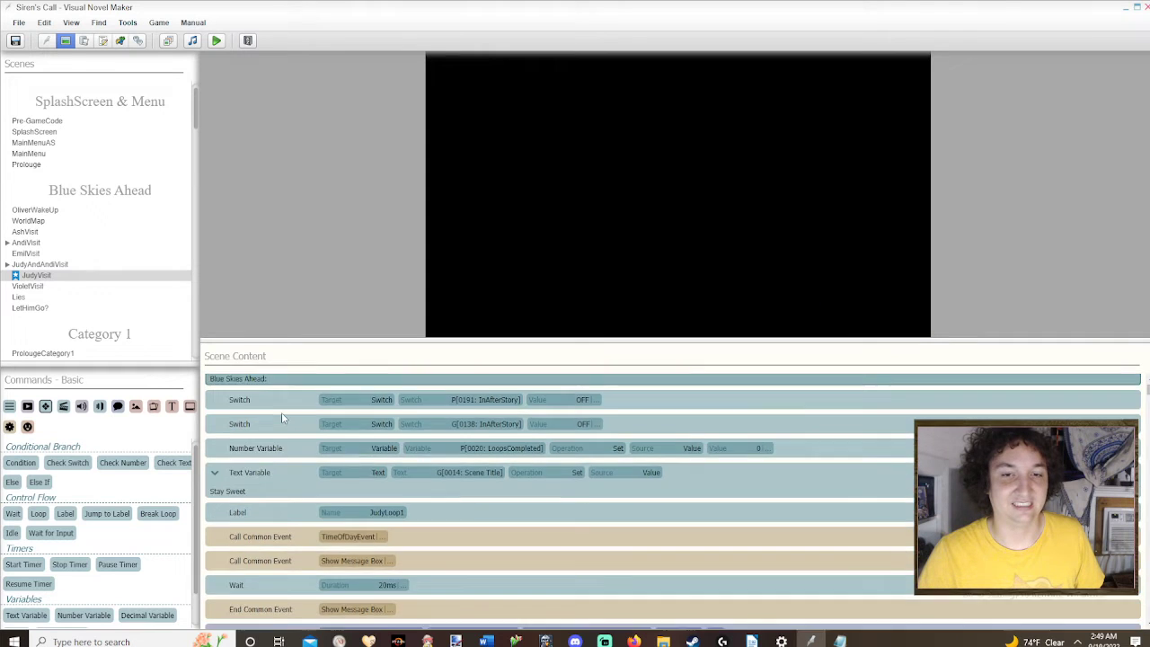
{"action": "scroll", "coordinate": [287, 495], "scroll_direction": "down", "scroll_amount": 1}
{"action": "left_click", "coordinate": [284, 443]}
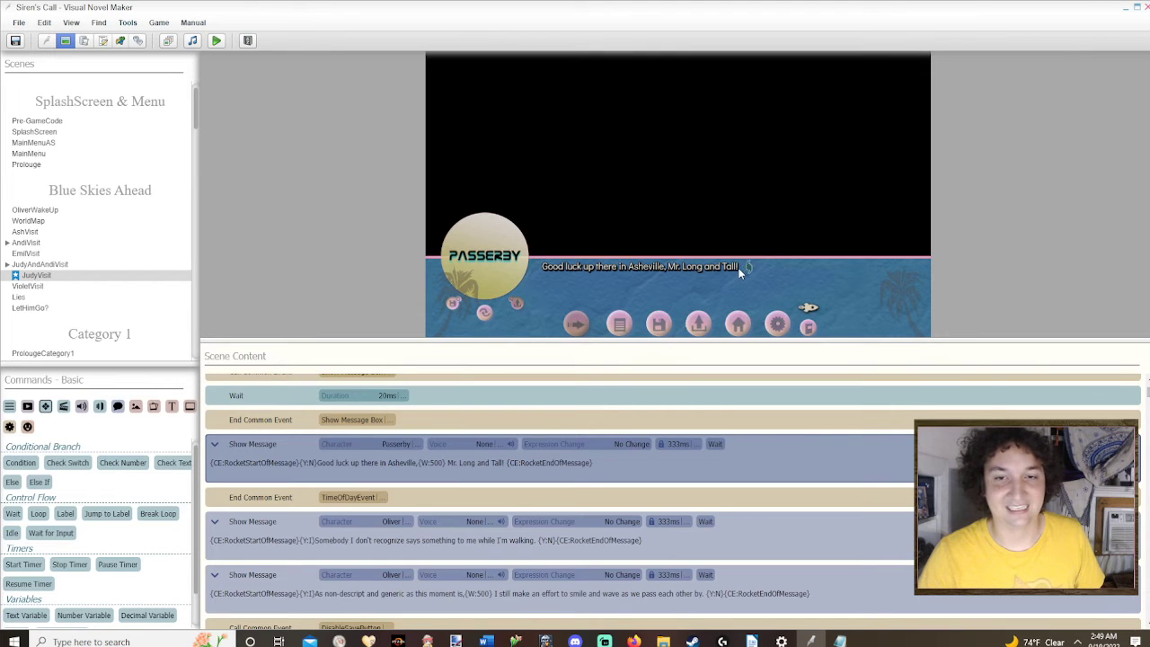
Step: Change the Passerby's message ending from an exclamation mark back to a full stop
{"action": "left_click", "coordinate": [507, 463]}
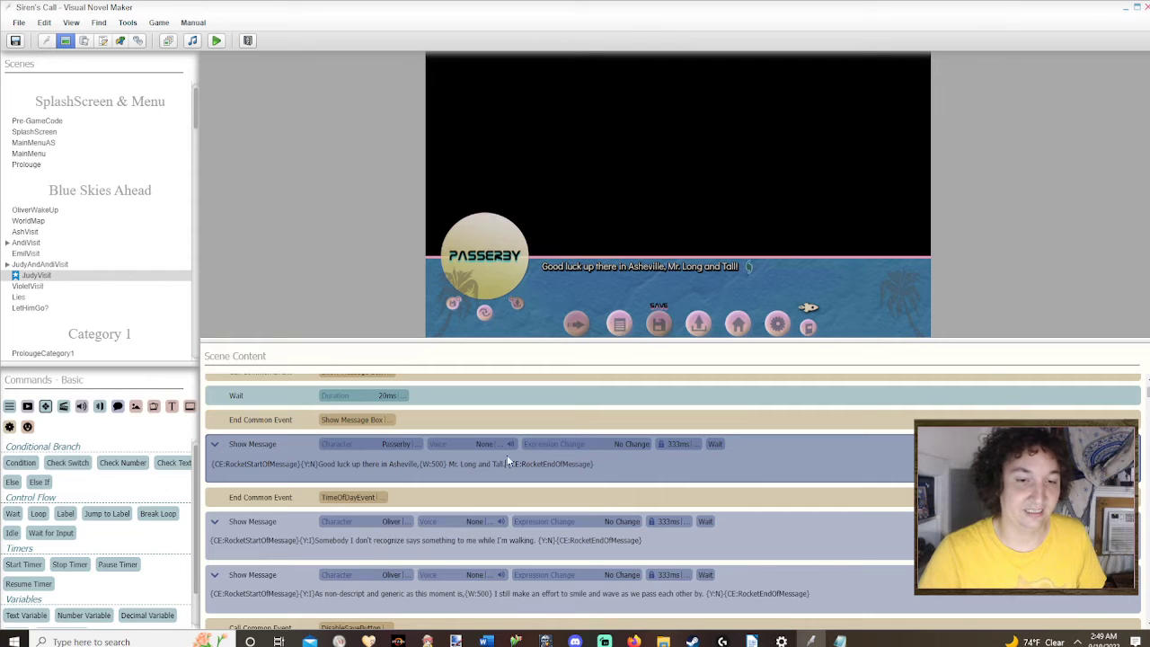
{"action": "left_click", "coordinate": [265, 411]}
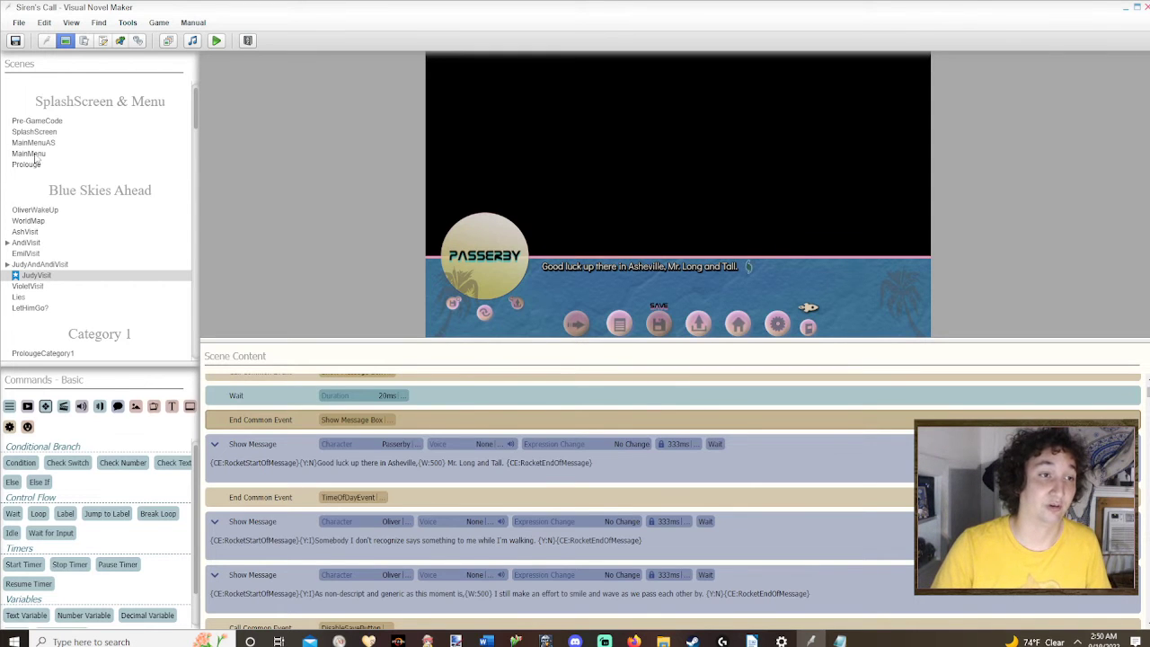
Step: Open the Part 2 test scene and preview its message box, background, Violet's entrance and her "Hey nerd!" message in order
{"action": "scroll", "coordinate": [51, 190], "scroll_direction": "down", "scroll_amount": 15}
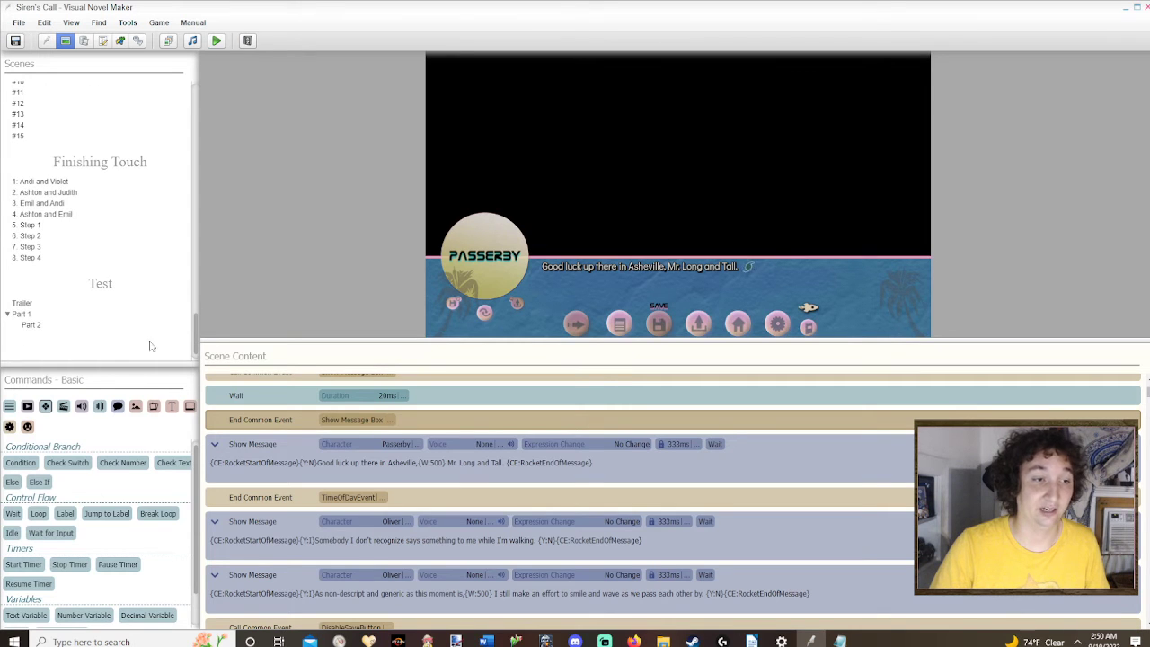
{"action": "left_click", "coordinate": [38, 327]}
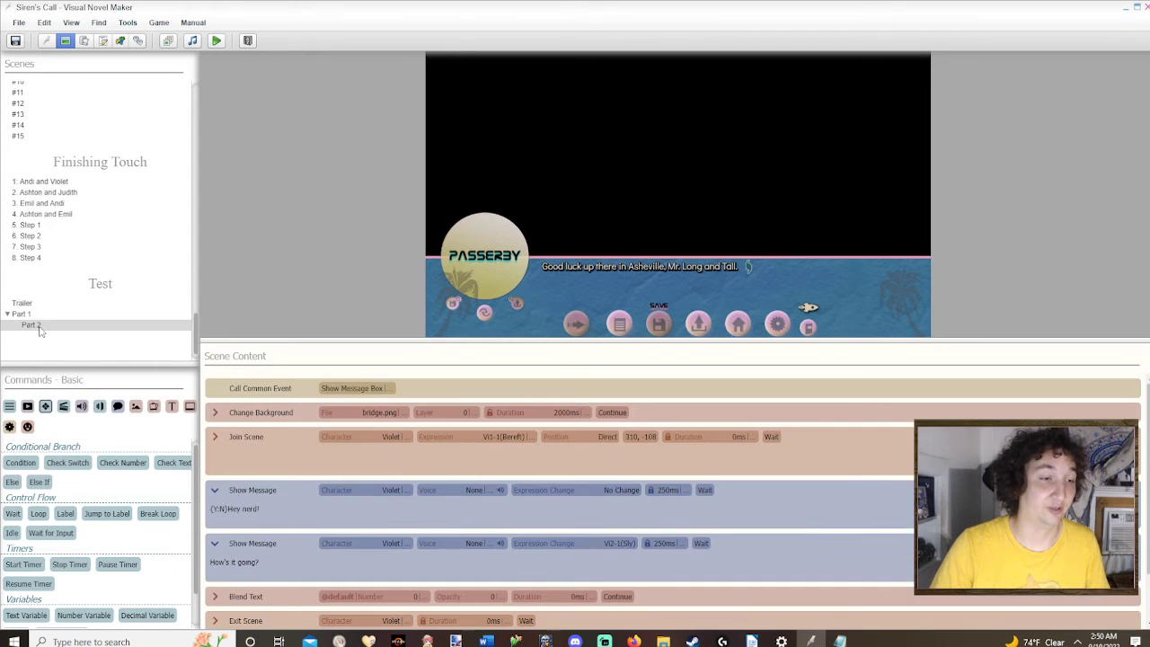
{"action": "left_click", "coordinate": [269, 392]}
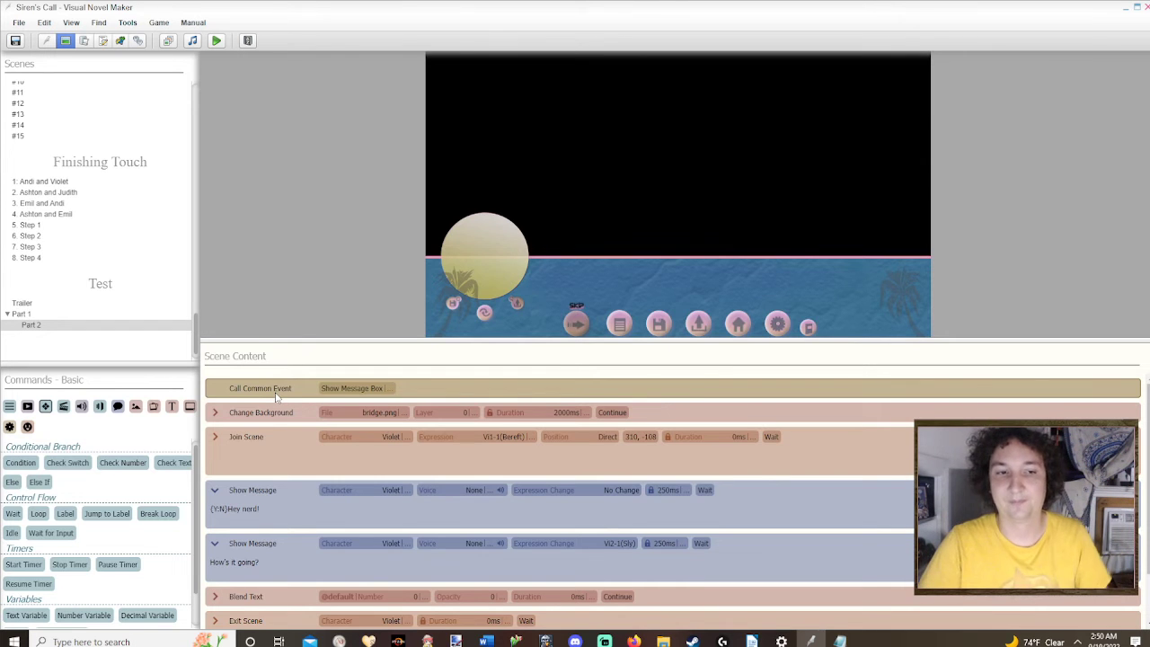
{"action": "left_click", "coordinate": [280, 412]}
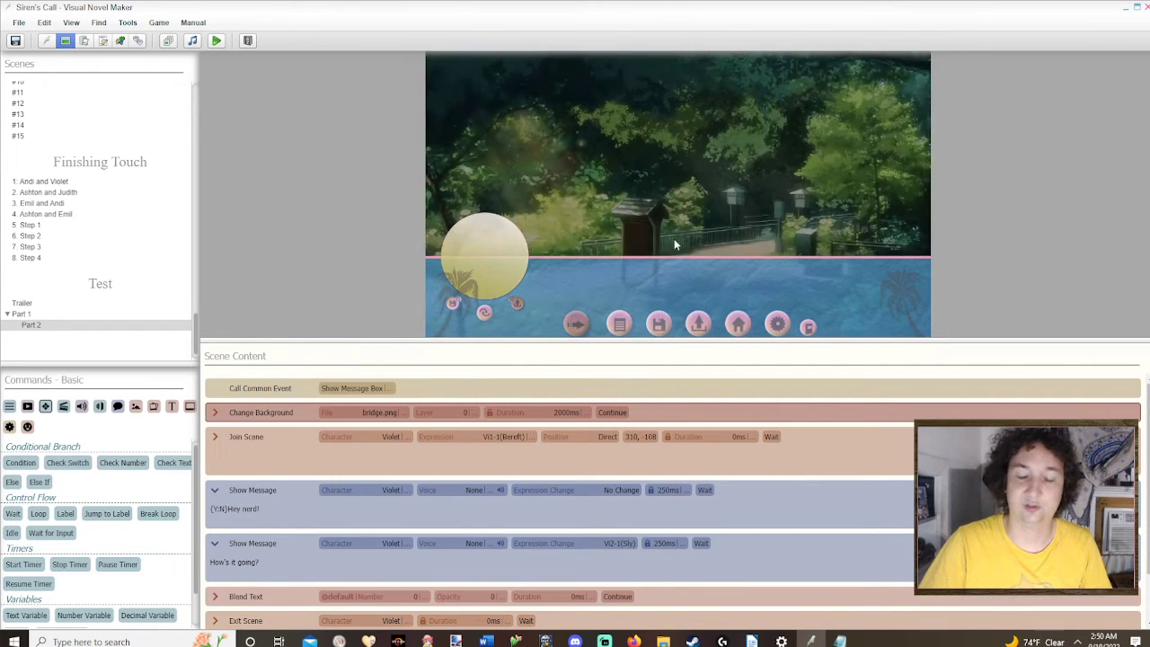
{"action": "left_click", "coordinate": [297, 453]}
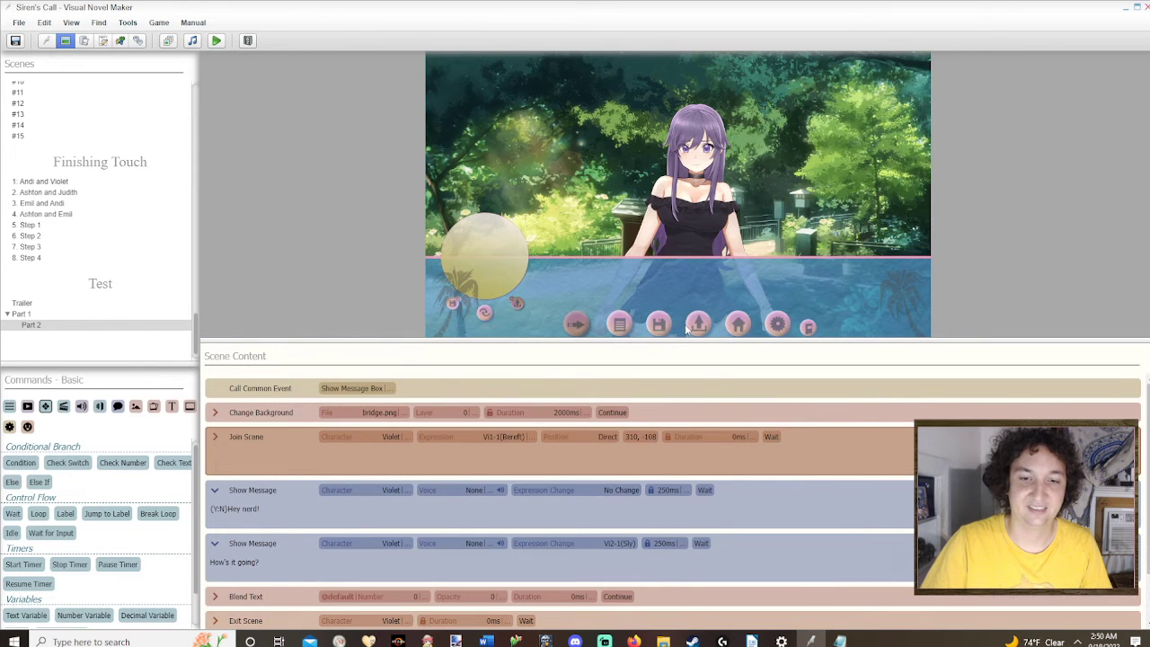
{"action": "left_click", "coordinate": [285, 490]}
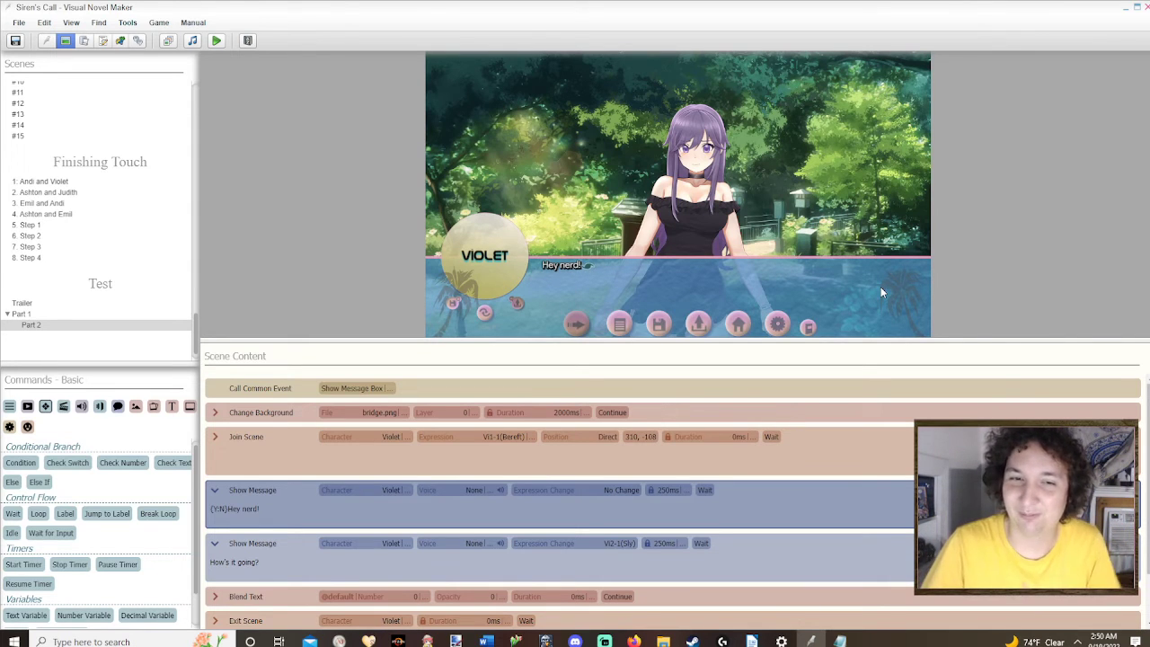
Step: Replay the Part 2 scene's preview from the message box call through to Violet's "Hey nerd!" message
{"action": "left_click", "coordinate": [280, 389]}
{"action": "left_click", "coordinate": [281, 413]}
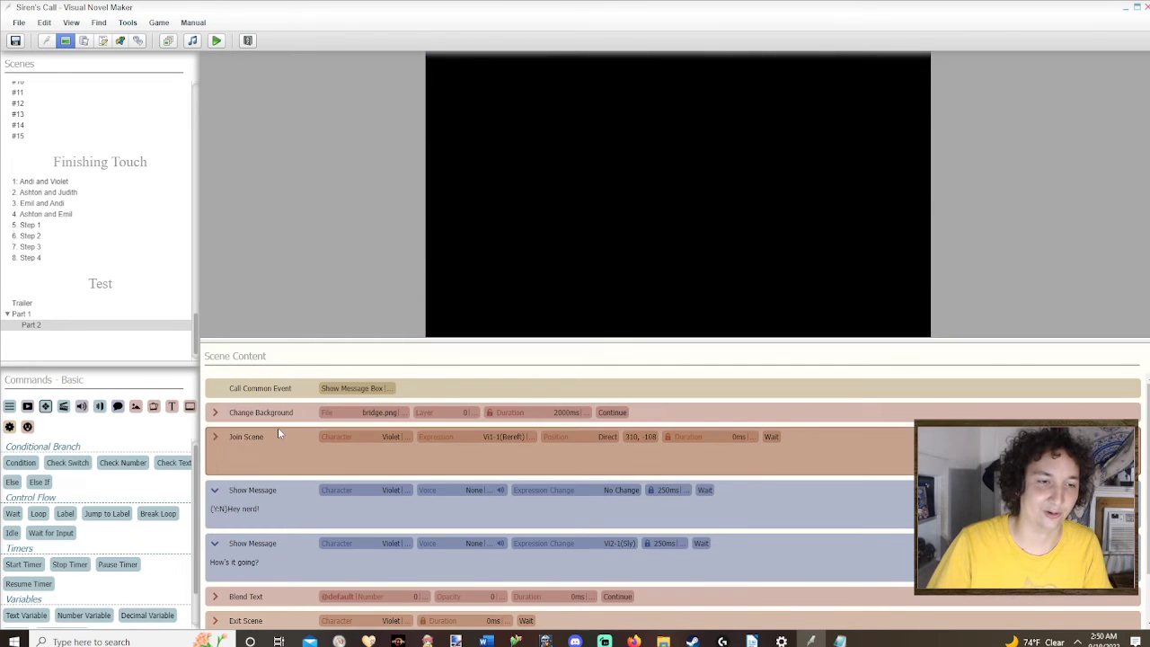
{"action": "left_click", "coordinate": [280, 490]}
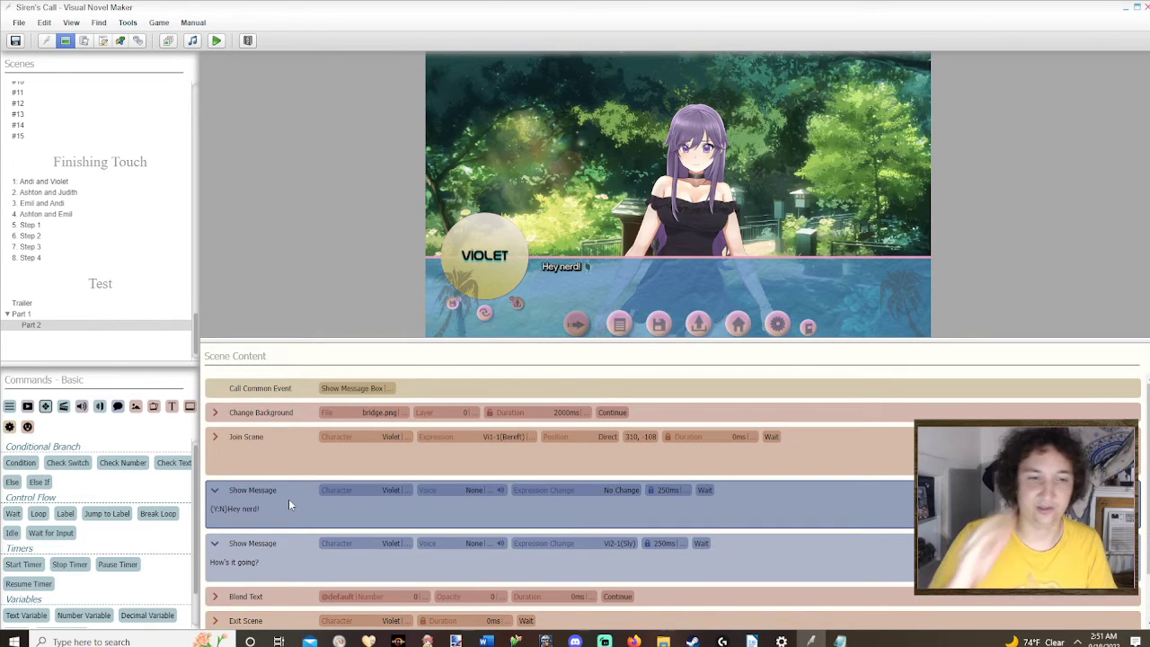
Step: Preview the Part 2 message box and background, and change the background file to cafeteria_exterior.png
{"action": "left_click", "coordinate": [296, 392]}
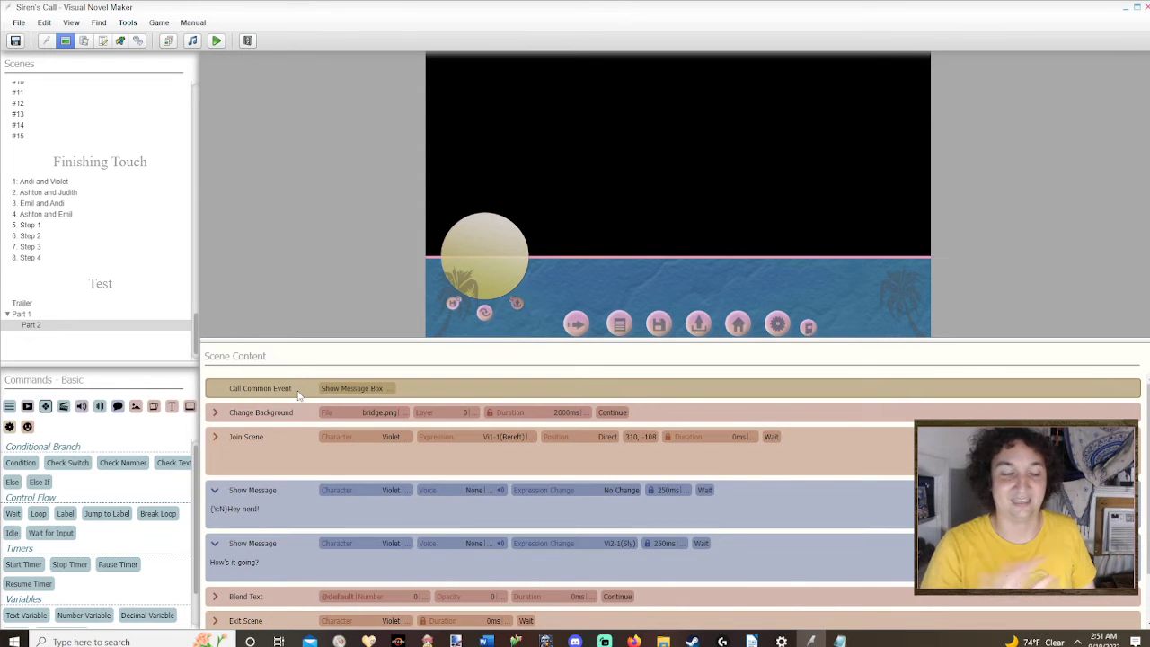
{"action": "left_click", "coordinate": [294, 406]}
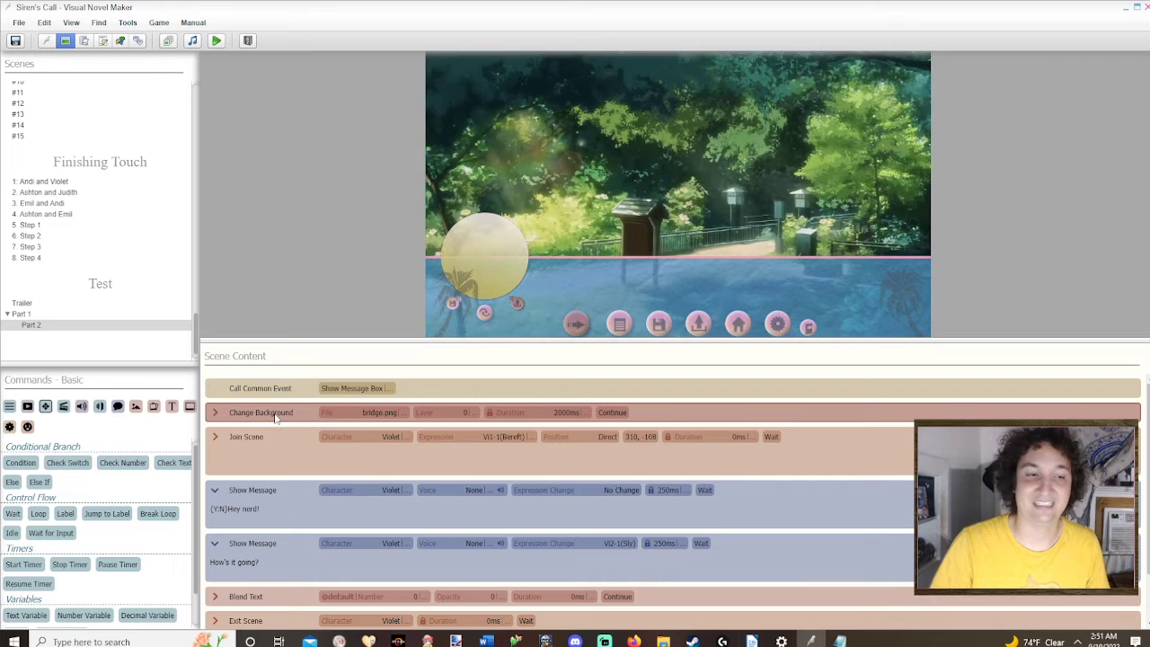
{"action": "left_click", "coordinate": [384, 415]}
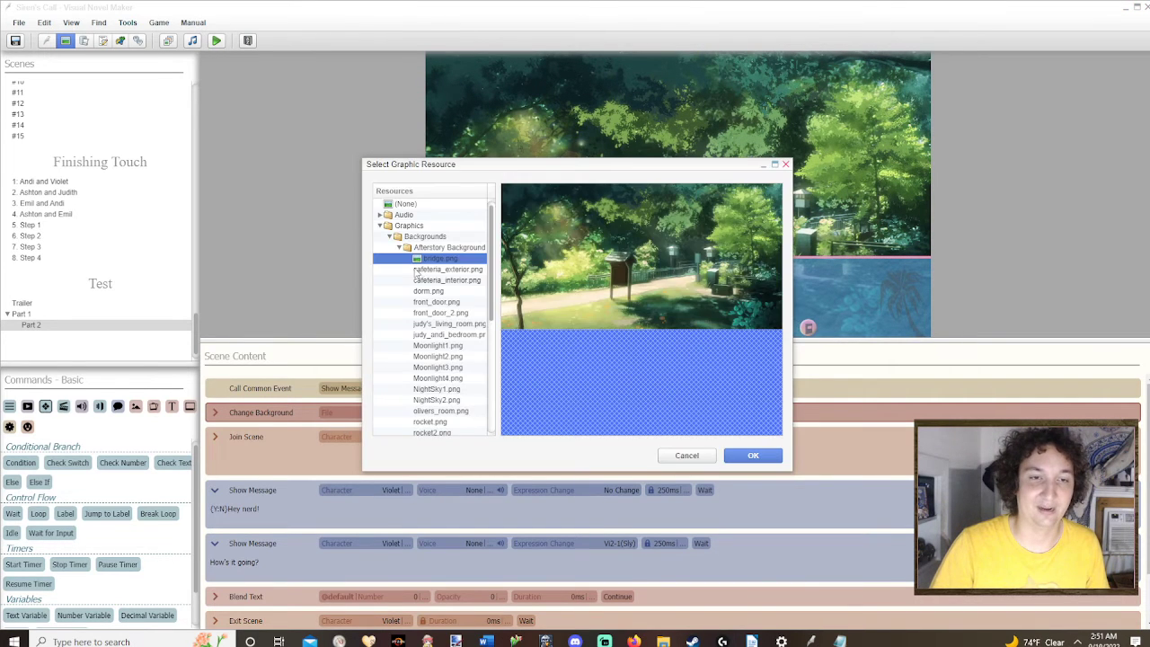
{"action": "left_click", "coordinate": [440, 270]}
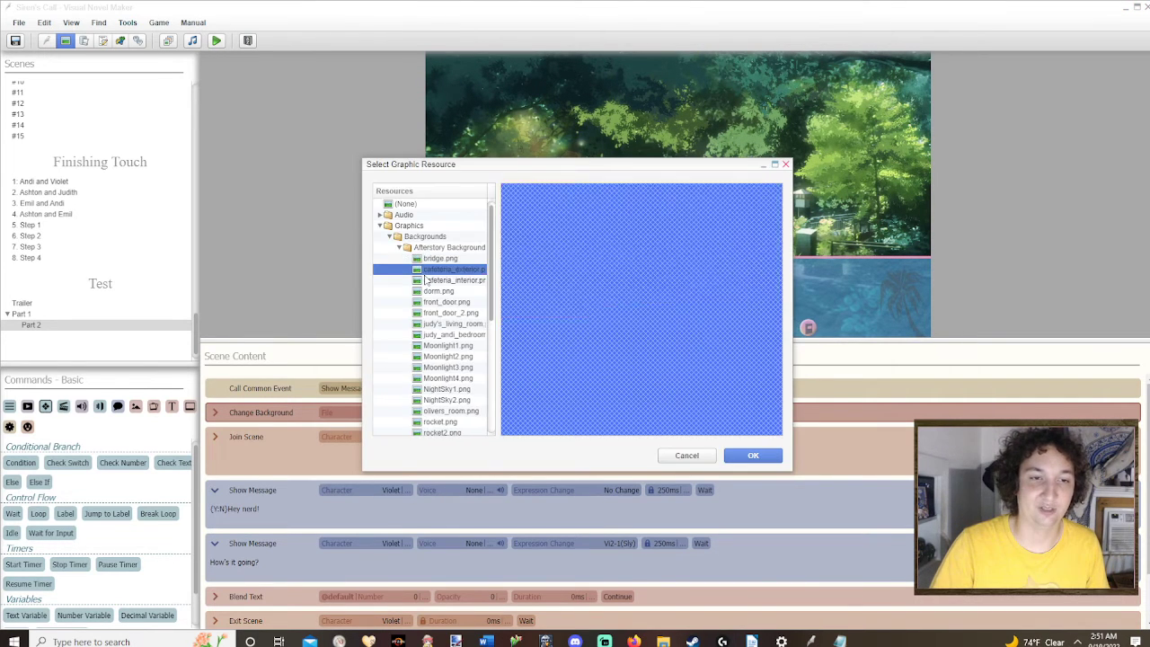
{"action": "left_click", "coordinate": [753, 457]}
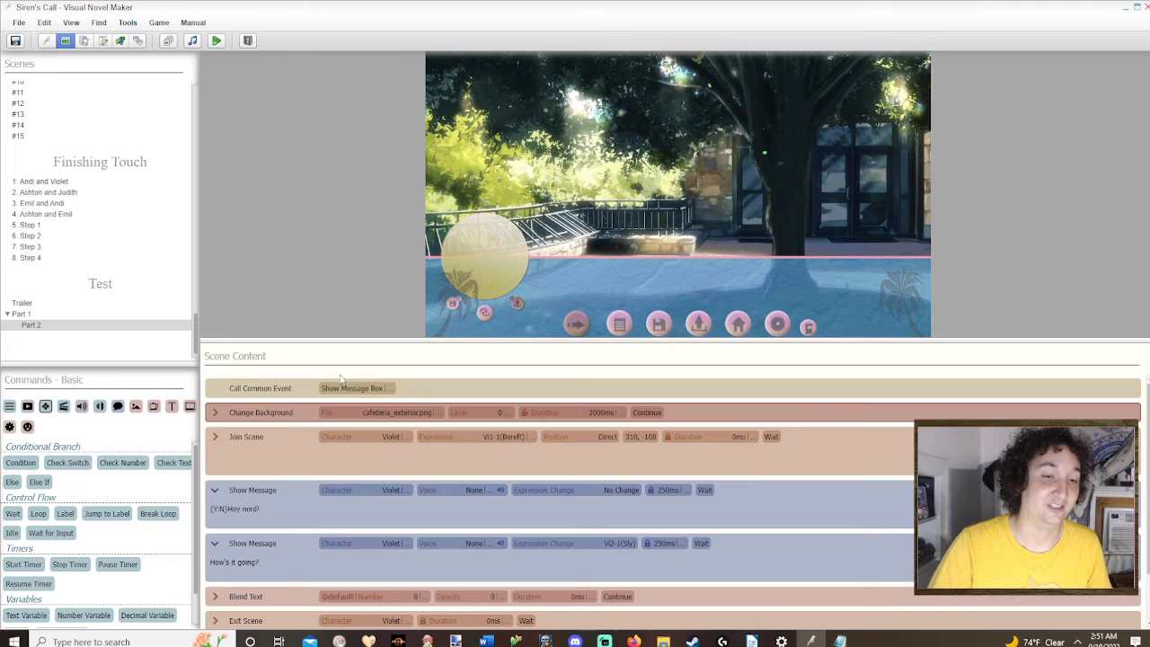
Step: Set the Change Background command's file to cafeteria_interior.png
{"action": "left_click", "coordinate": [377, 411]}
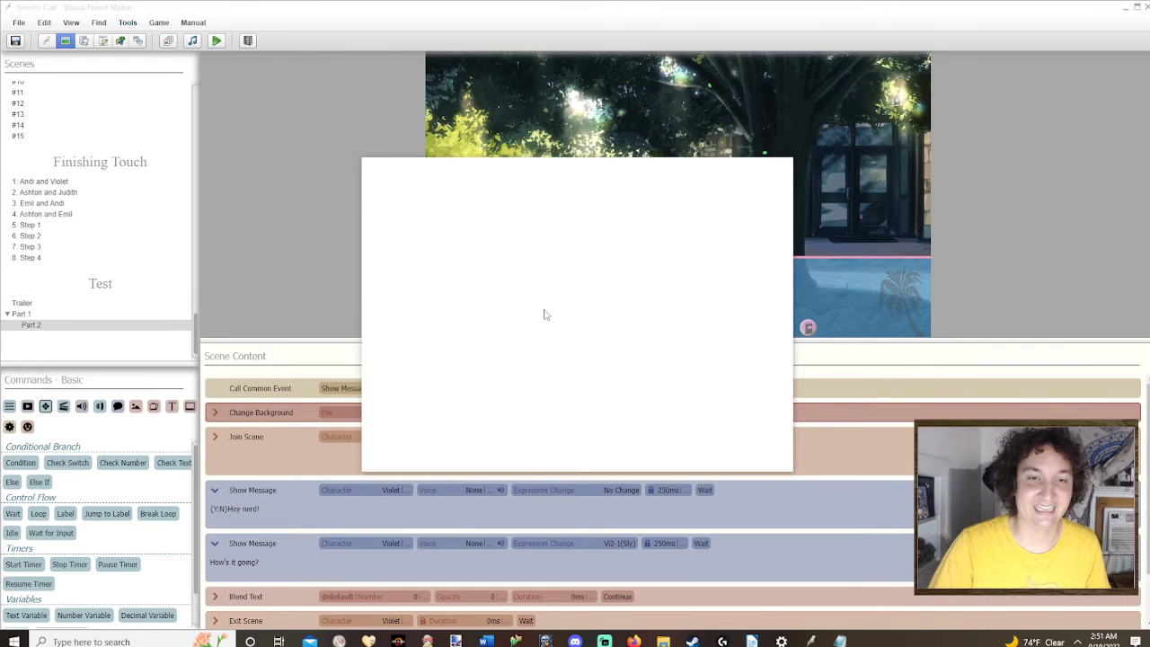
{"action": "left_click", "coordinate": [455, 303]}
{"action": "left_click", "coordinate": [437, 282]}
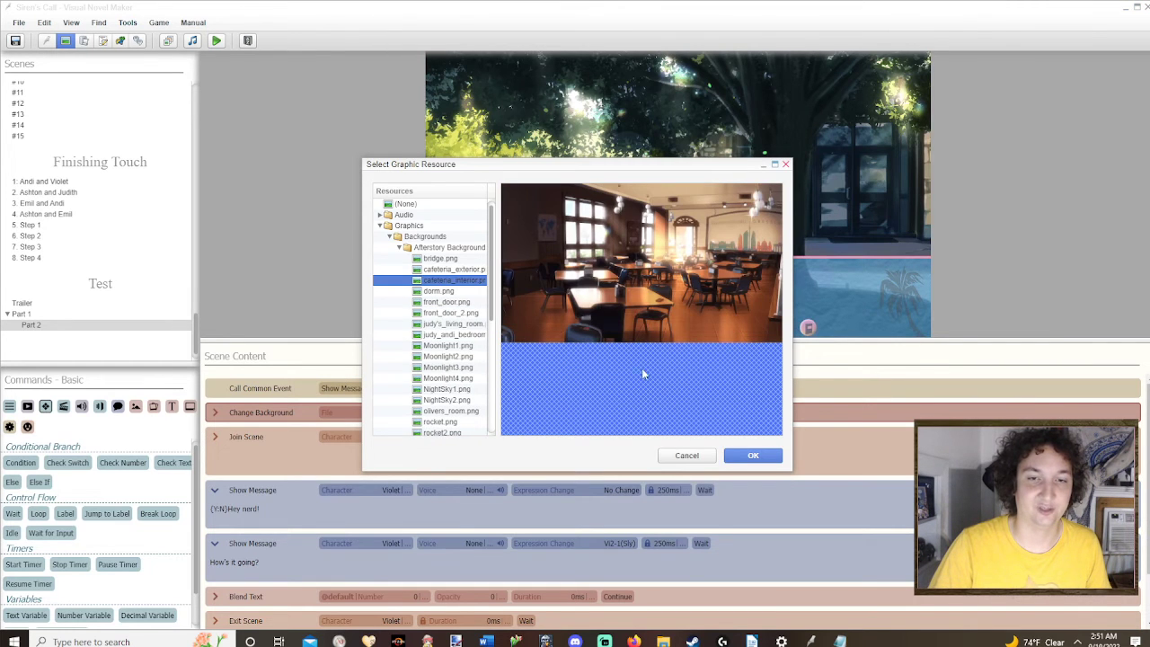
{"action": "left_click", "coordinate": [753, 456]}
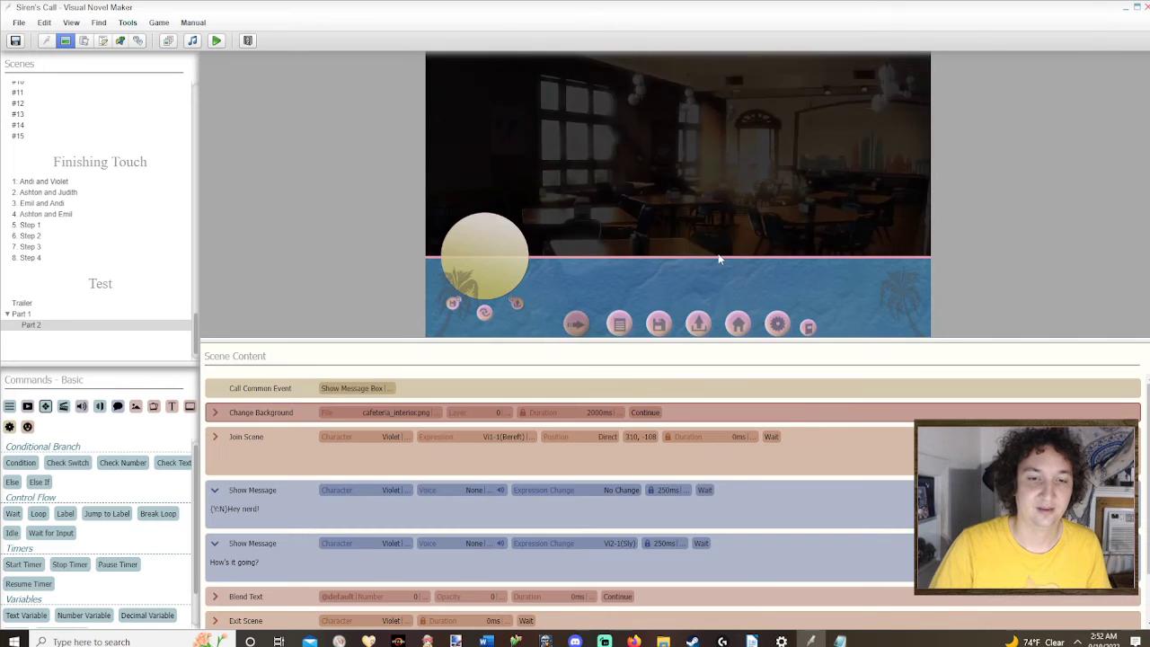
Step: Set the Change Background command's duration to 1000 ms
{"action": "left_click", "coordinate": [568, 412]}
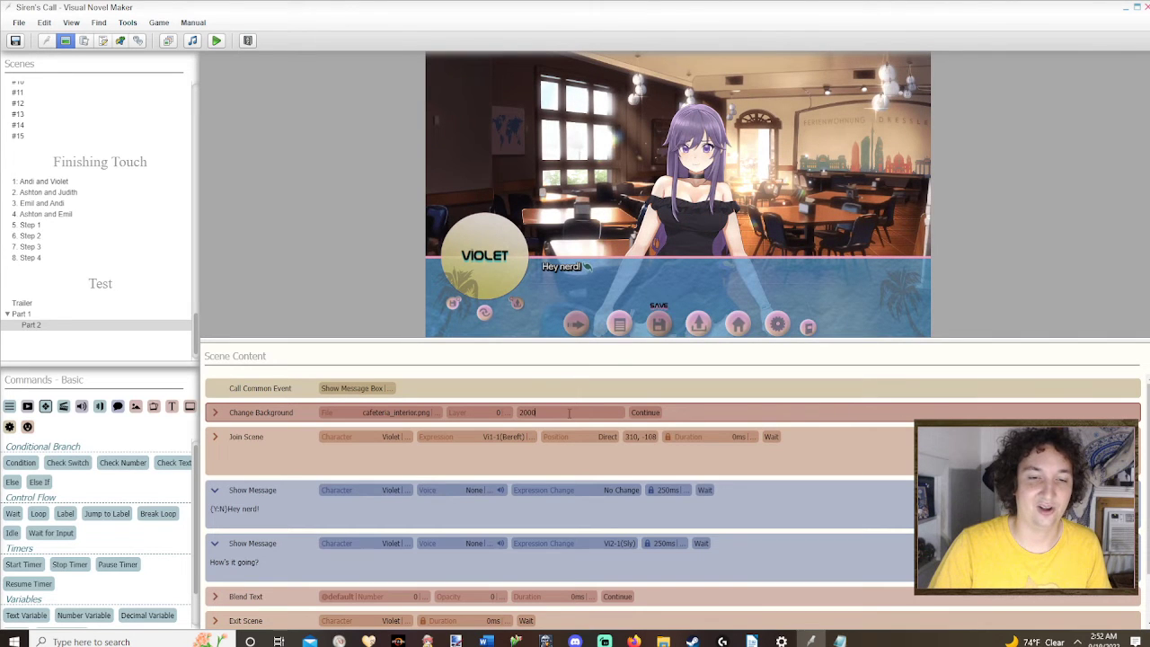
{"action": "type", "text": "10"}
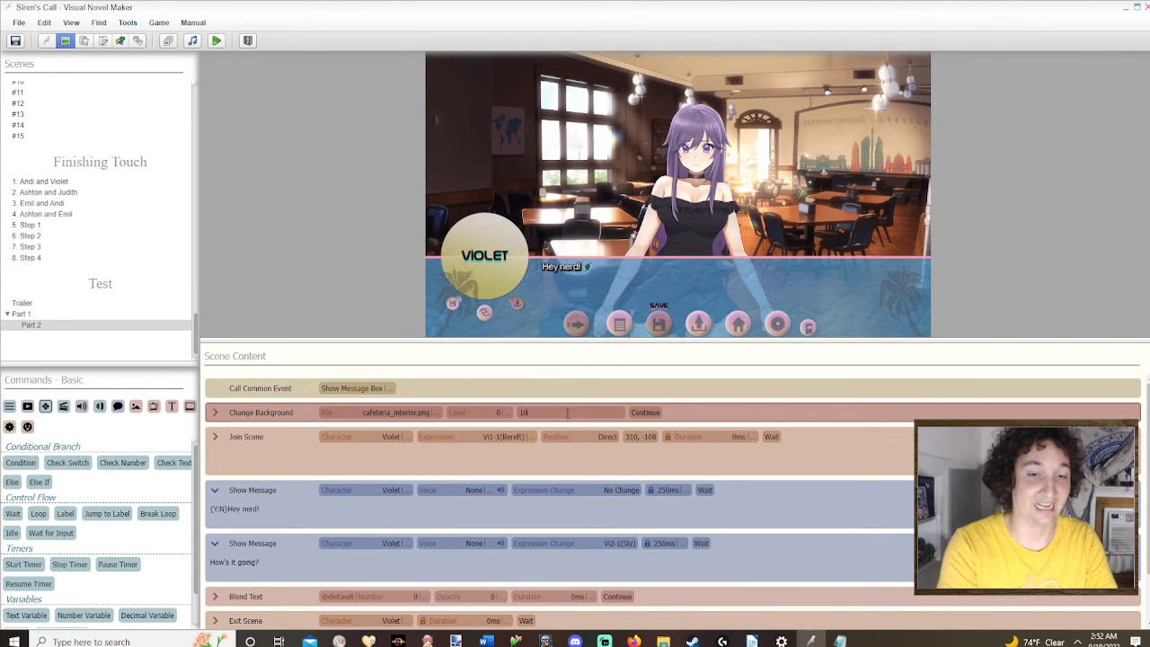
{"action": "type", "text": "00"}
{"action": "key", "text": "Return"}
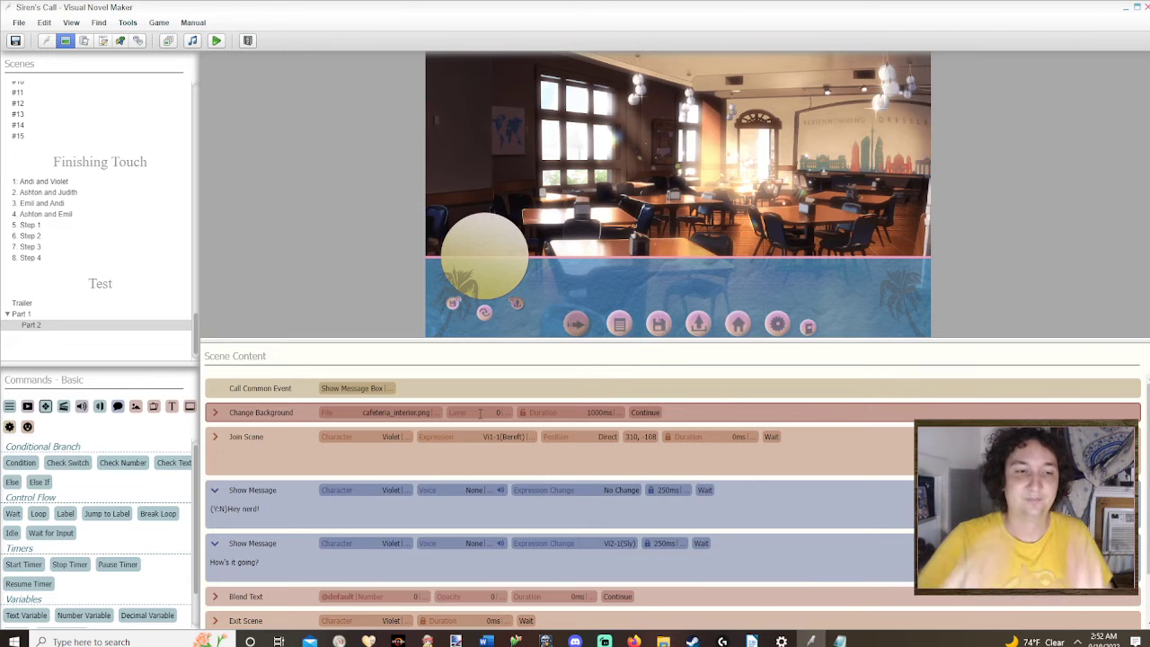
Step: Preview Violet's entrance, the cafeteria background change and her "Hey nerd!" message
{"action": "left_click", "coordinate": [292, 456]}
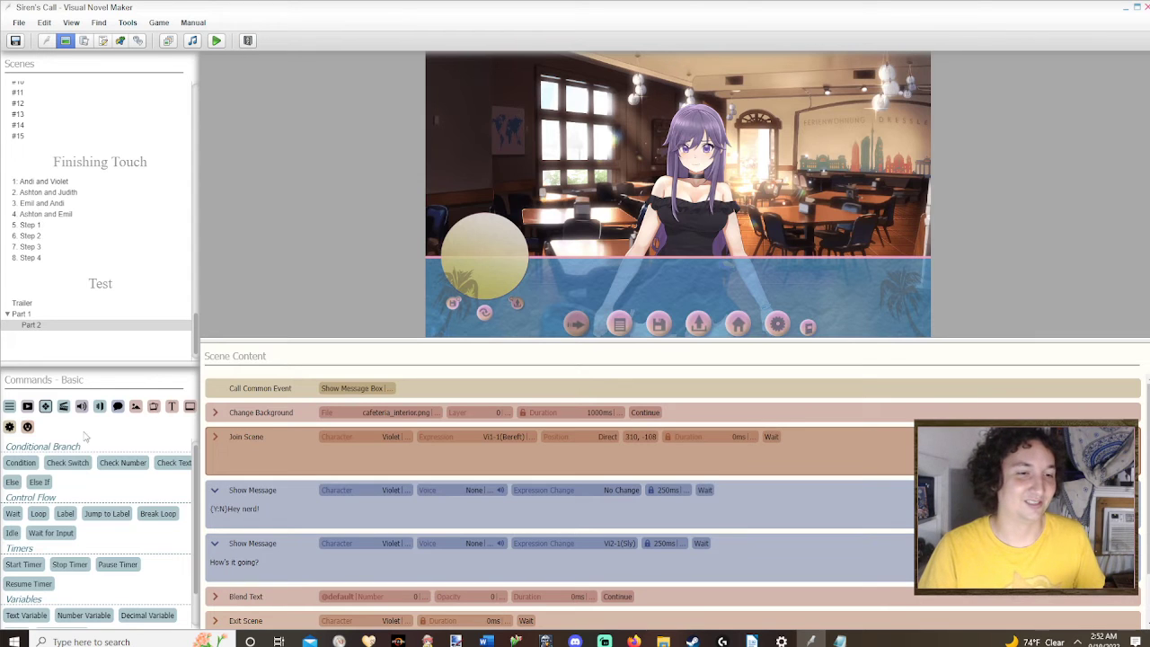
{"action": "left_click", "coordinate": [270, 441]}
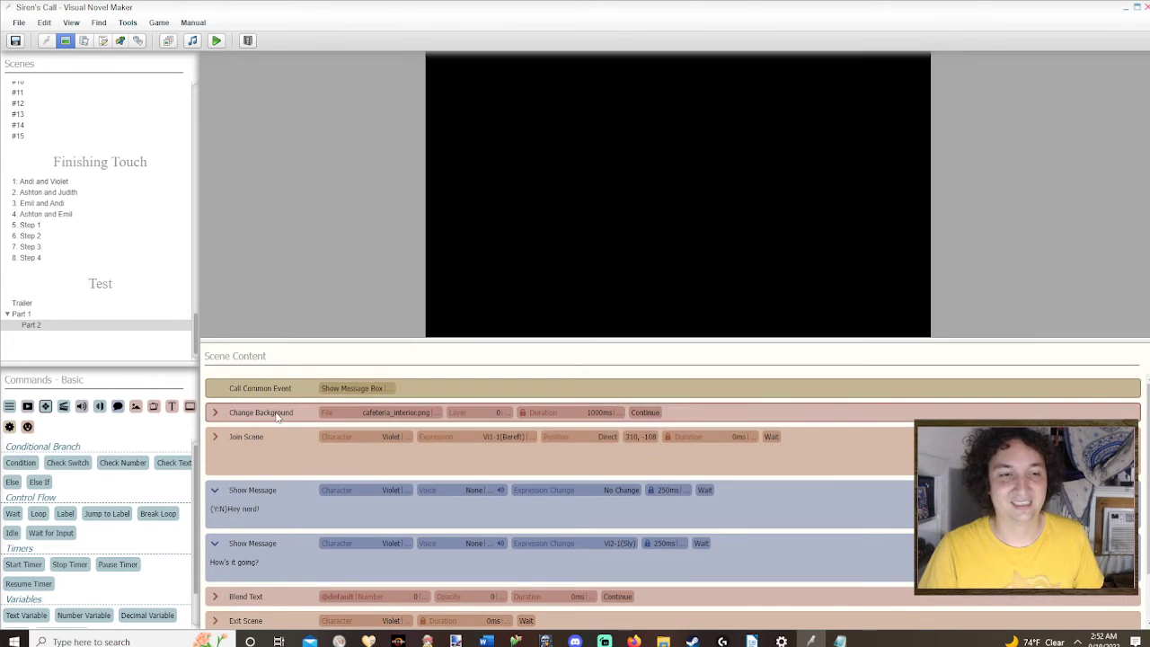
{"action": "left_click", "coordinate": [290, 490]}
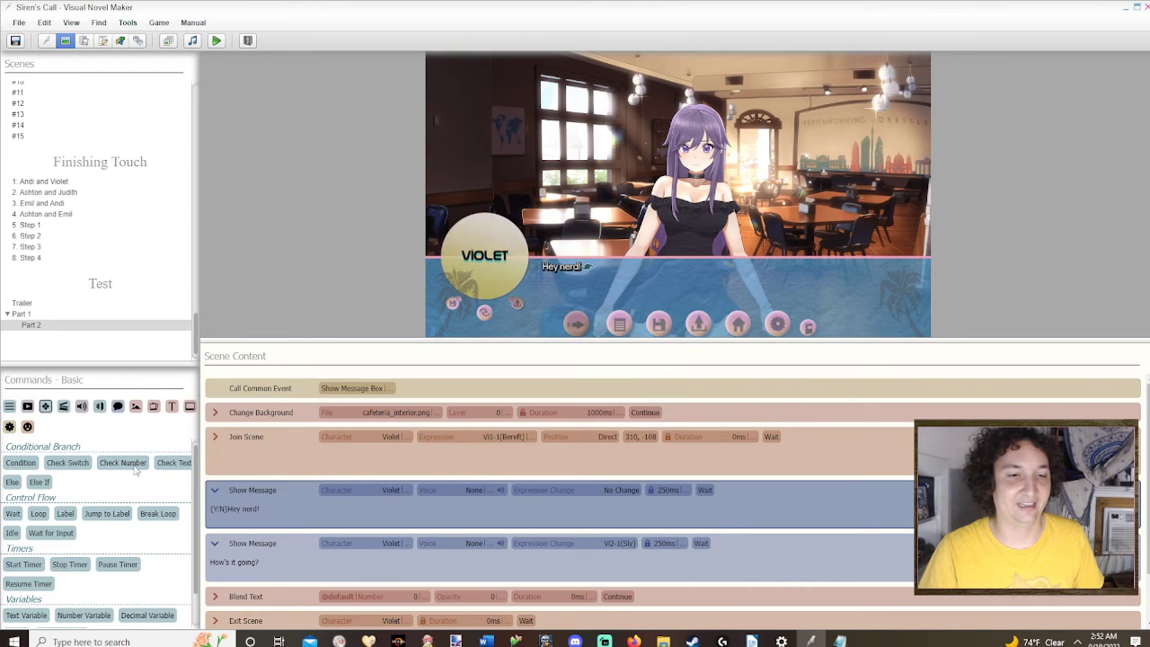
{"action": "left_click", "coordinate": [270, 413]}
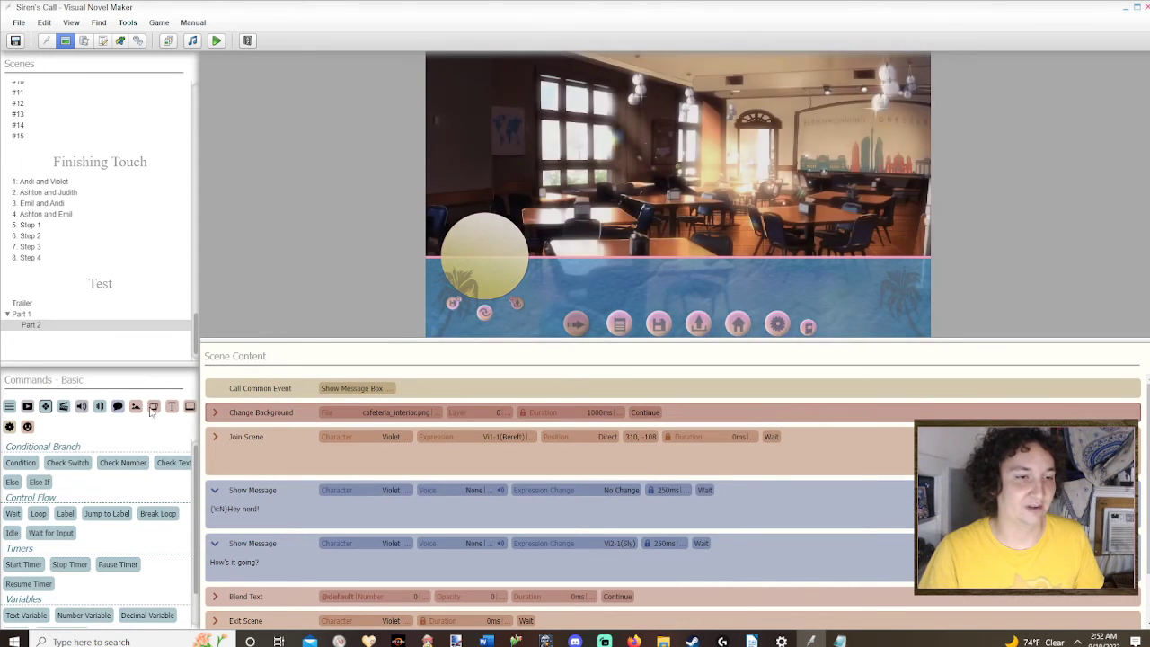
Step: Insert a Tint Background command below Change Background, and switch the background change from Continue to Wait
{"action": "left_click", "coordinate": [136, 406]}
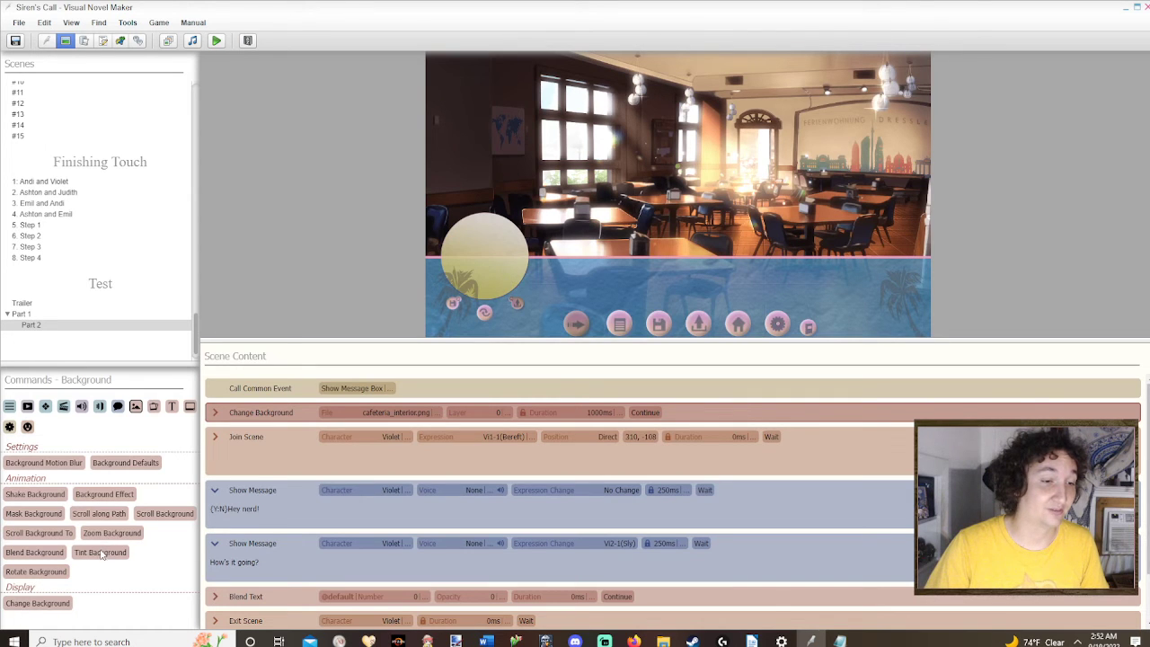
{"action": "left_click_drag", "start_coordinate": [101, 558], "coordinate": [270, 436]}
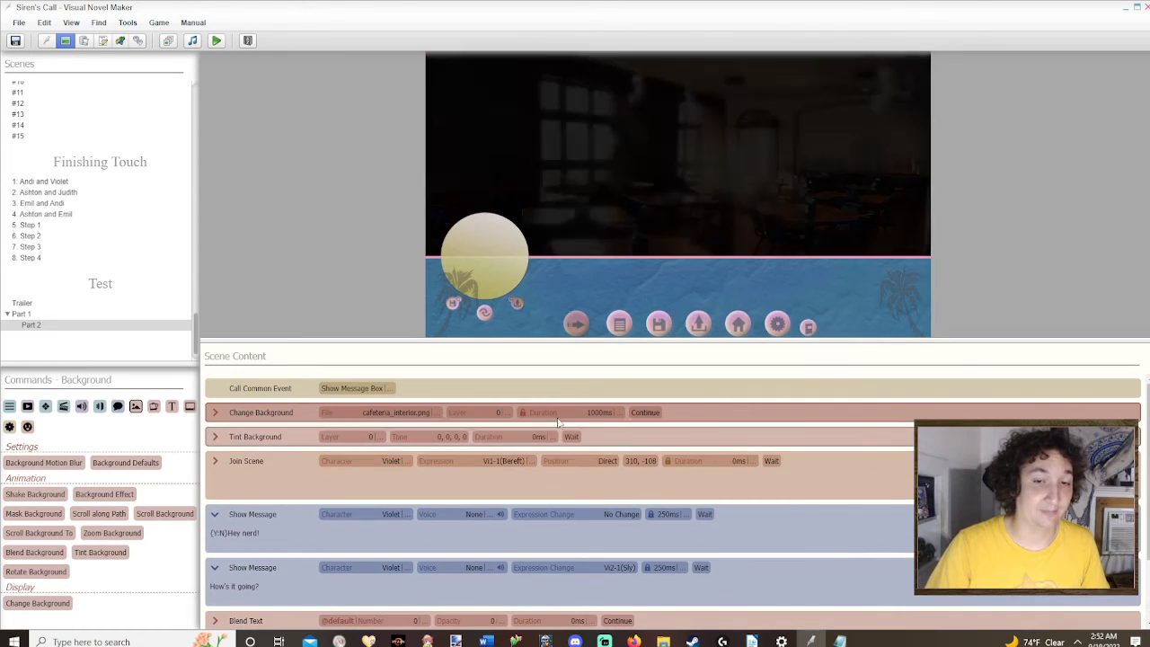
{"action": "left_click", "coordinate": [644, 413]}
{"action": "left_click", "coordinate": [643, 429]}
Step: Set the Tint Background command's tone to the Sepia preset
{"action": "left_click", "coordinate": [454, 437]}
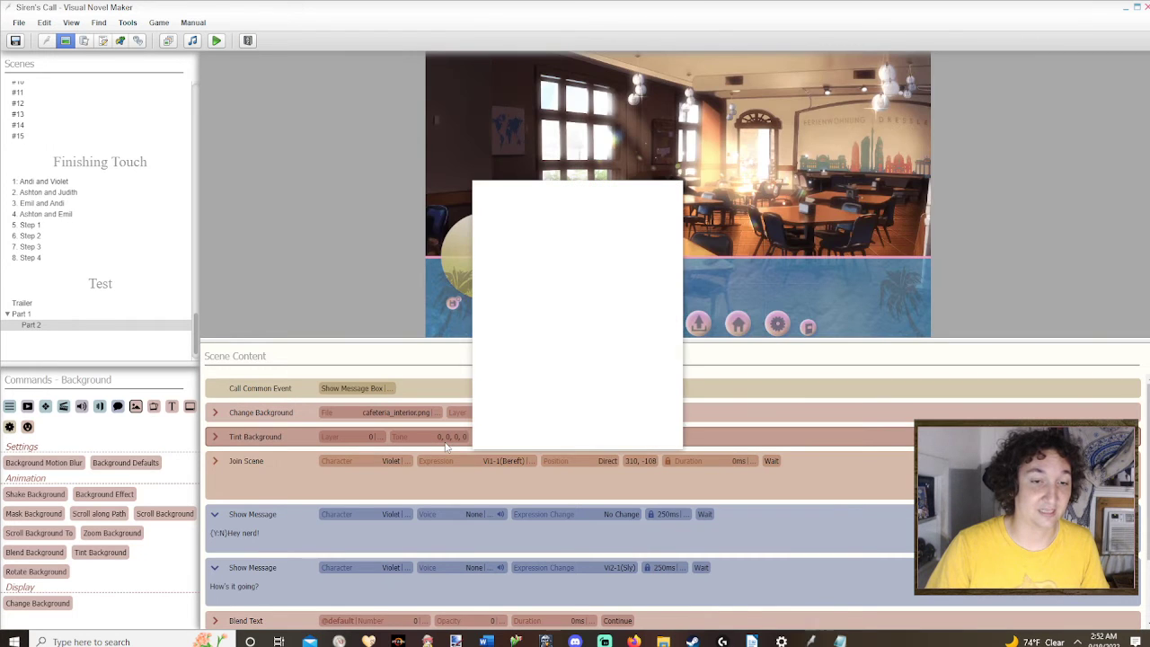
{"action": "left_click", "coordinate": [542, 403]}
{"action": "left_click", "coordinate": [568, 407]}
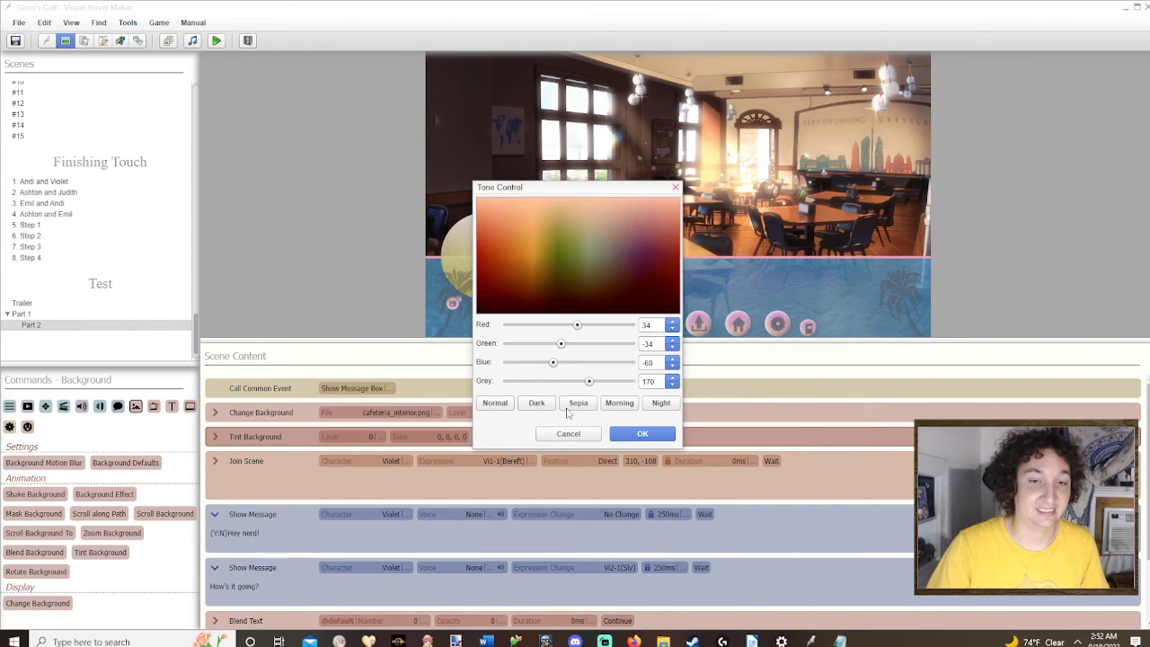
{"action": "left_click", "coordinate": [618, 436]}
Step: Replay the scene from the message box call with the sepia tint, and delete the Tint Background command
{"action": "left_click", "coordinate": [272, 389]}
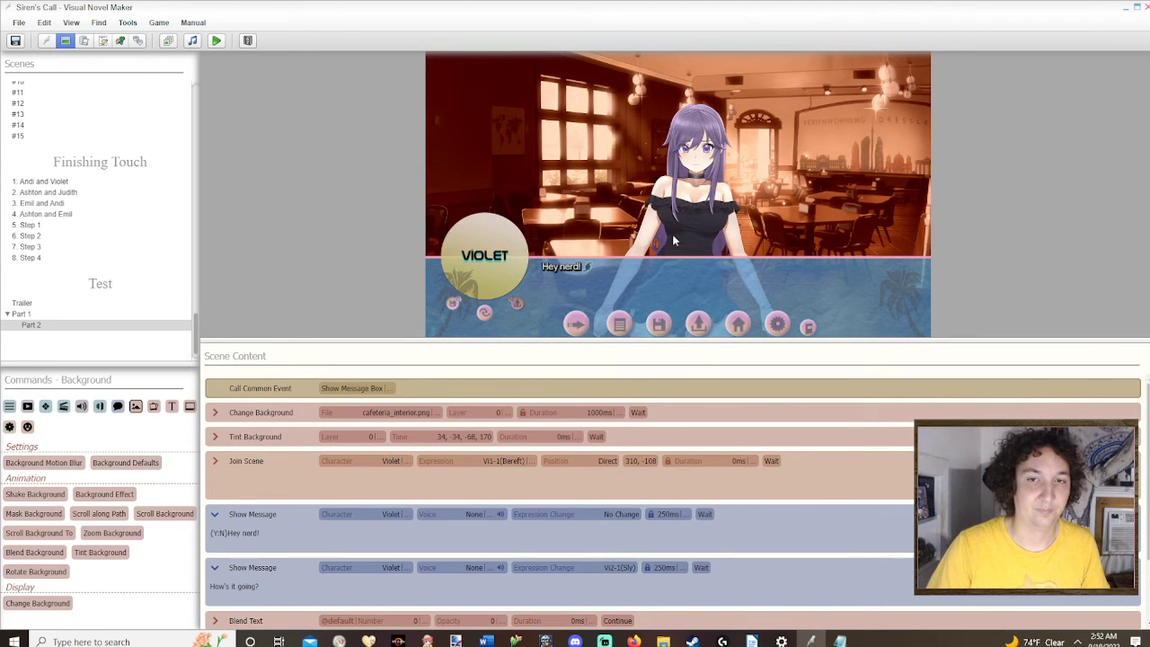
{"action": "left_click", "coordinate": [288, 437]}
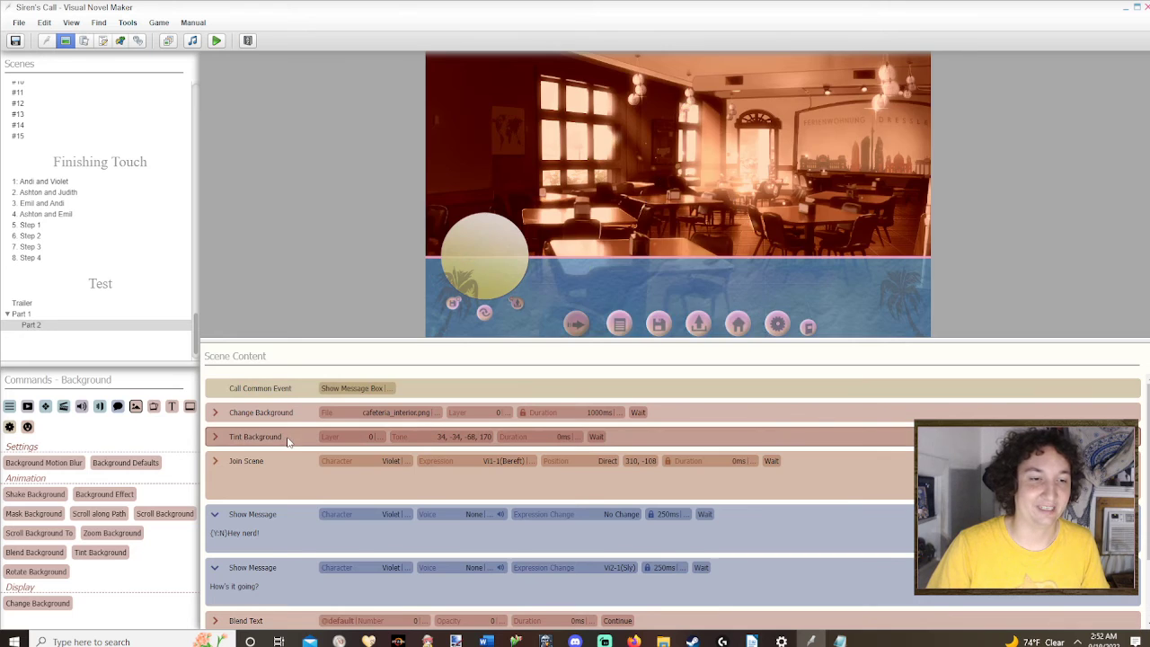
{"action": "key", "text": "Delete"}
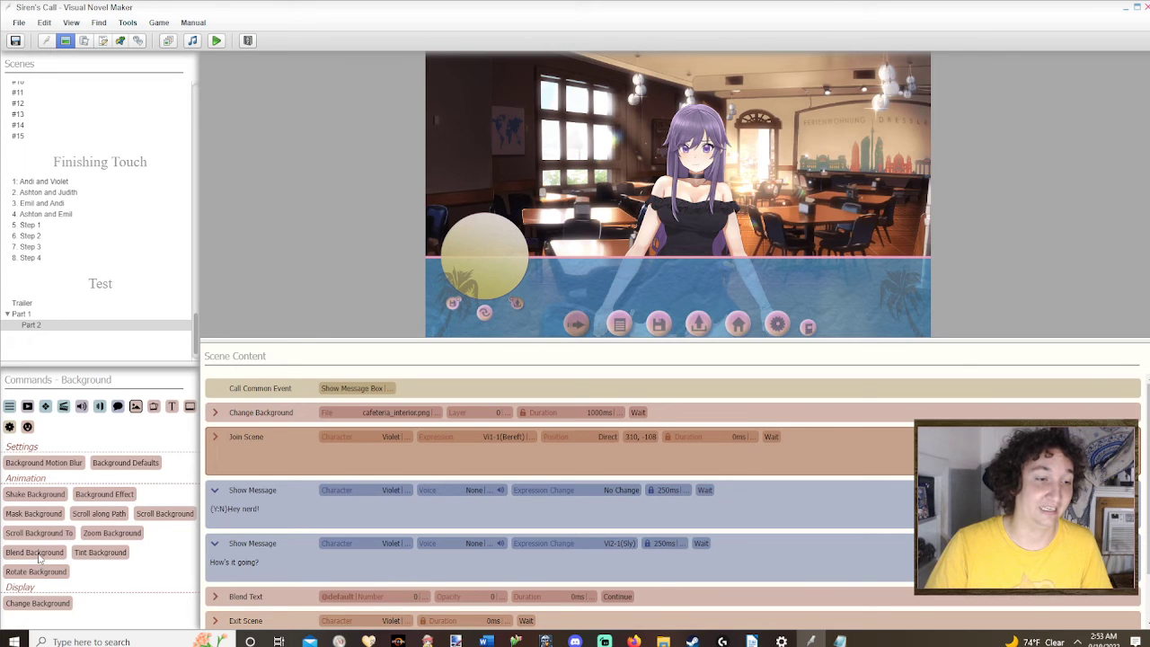
Step: Insert a Shake Background command below Change Background with Range X 5 and a duration of 2000 ms
{"action": "left_click_drag", "start_coordinate": [43, 498], "coordinate": [280, 440]}
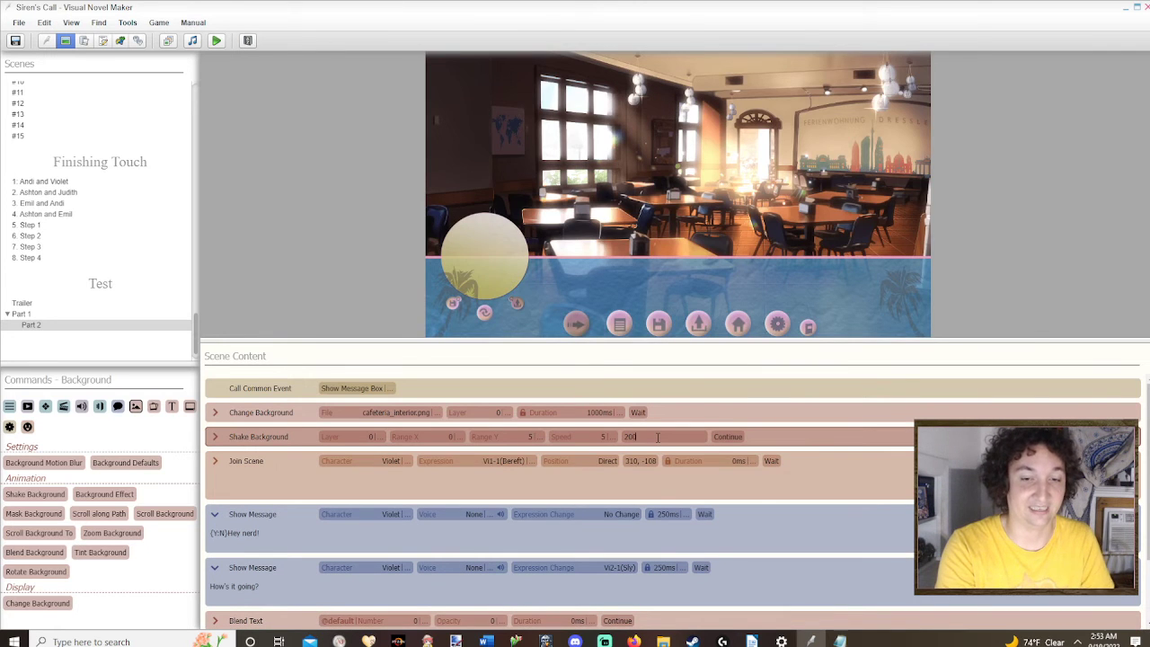
{"action": "type", "text": "2000"}
{"action": "key", "text": "Return"}
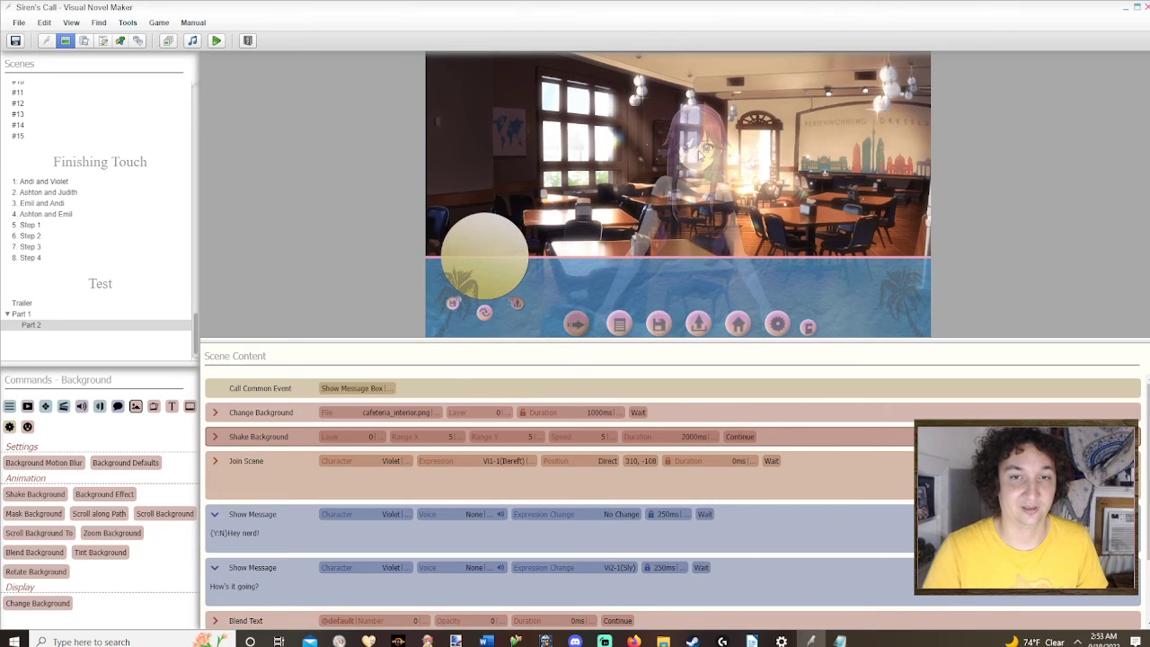
Step: Set the Shake Background command's speed to 5000, and delete that command
{"action": "left_click", "coordinate": [687, 436]}
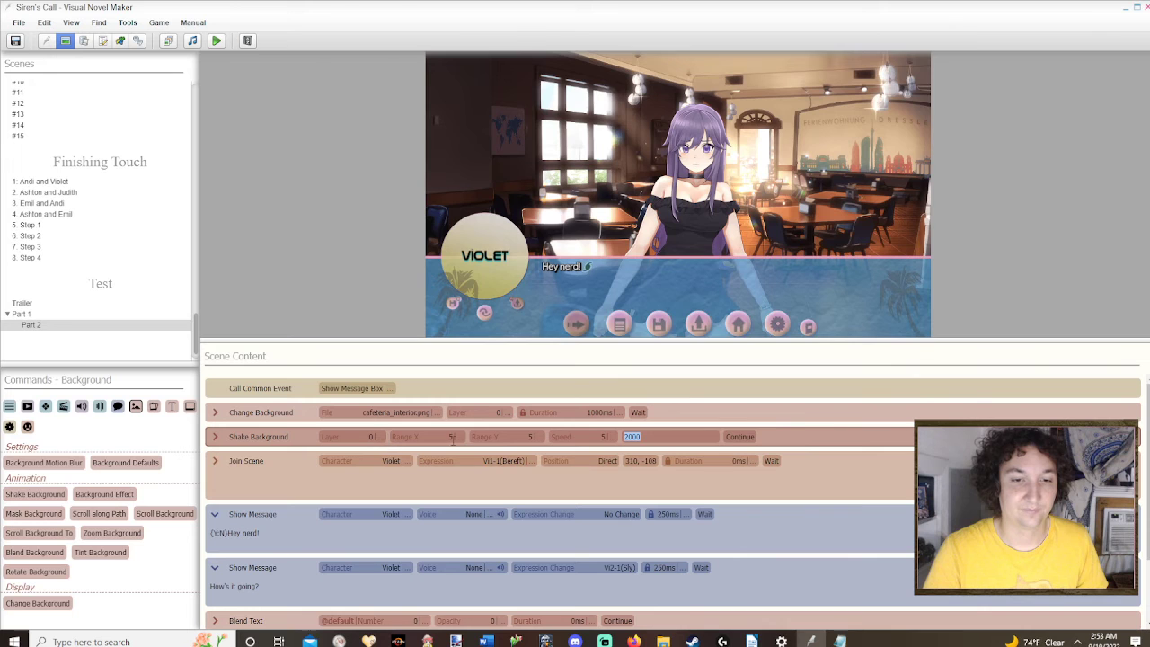
{"action": "left_click", "coordinate": [584, 436]}
{"action": "type", "text": "5000"}
{"action": "key", "text": "Return"}
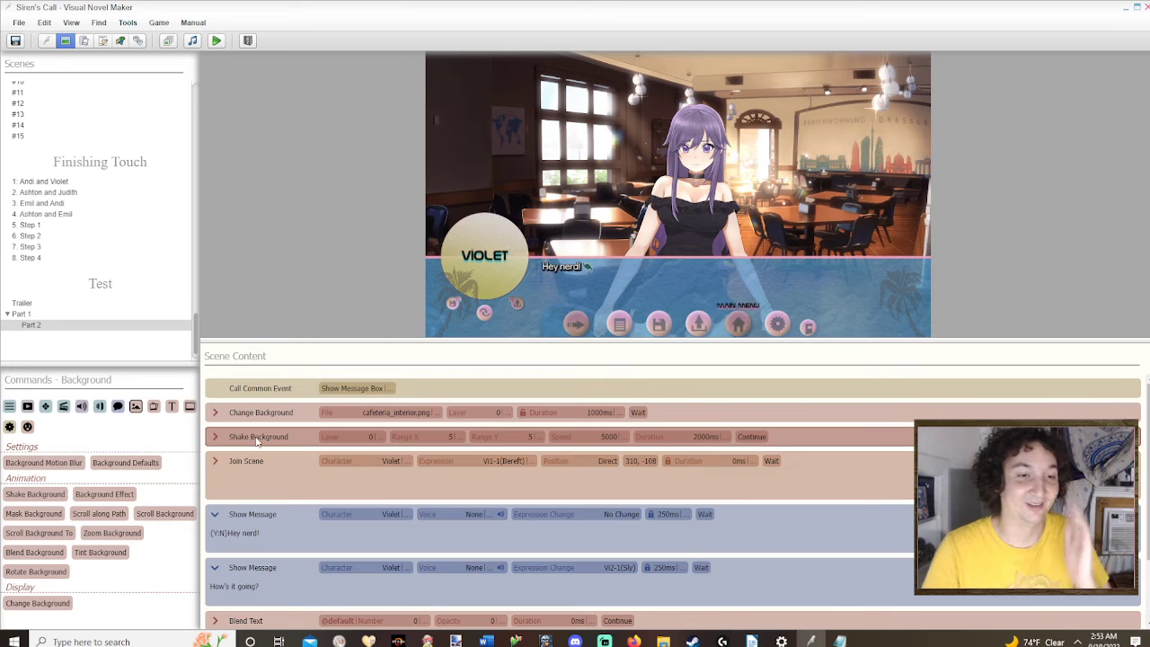
{"action": "key", "text": "Delete"}
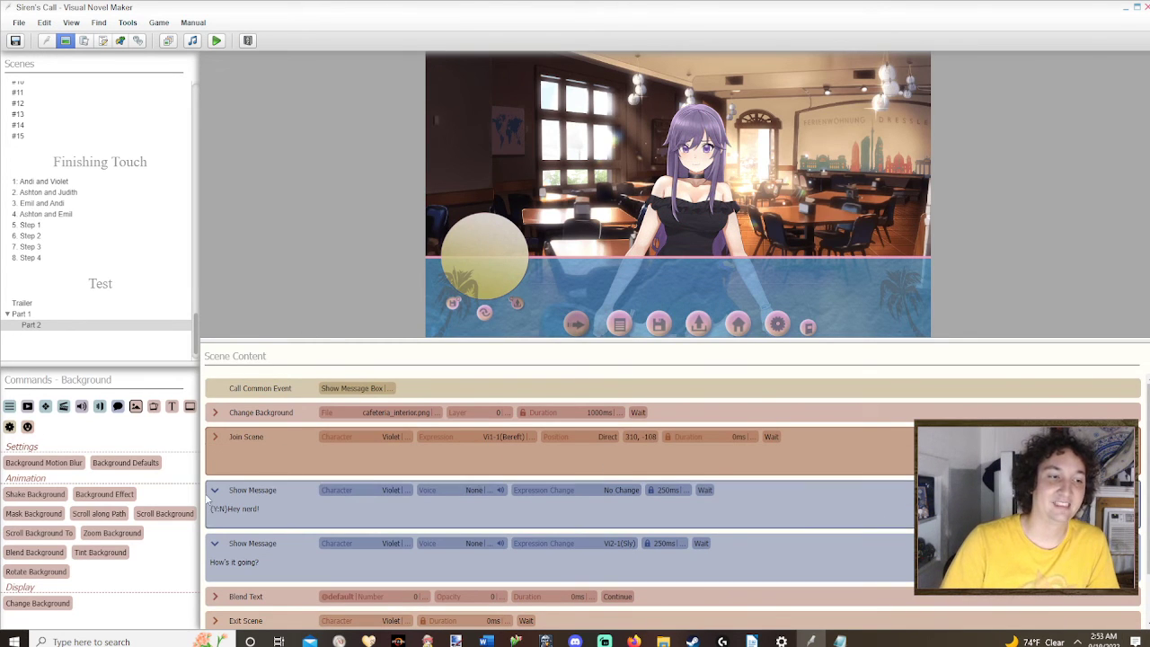
Step: Look through the List, Basic, Scene and Background command categories
{"action": "left_click", "coordinate": [9, 406]}
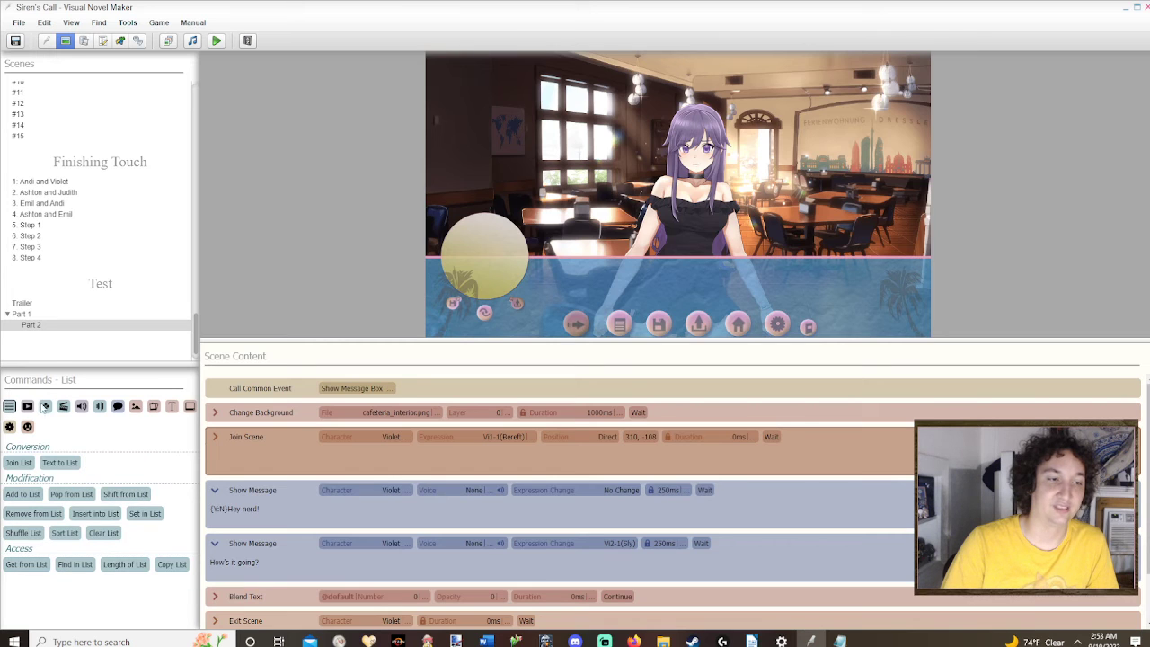
{"action": "left_click", "coordinate": [45, 406]}
{"action": "left_click", "coordinate": [63, 407]}
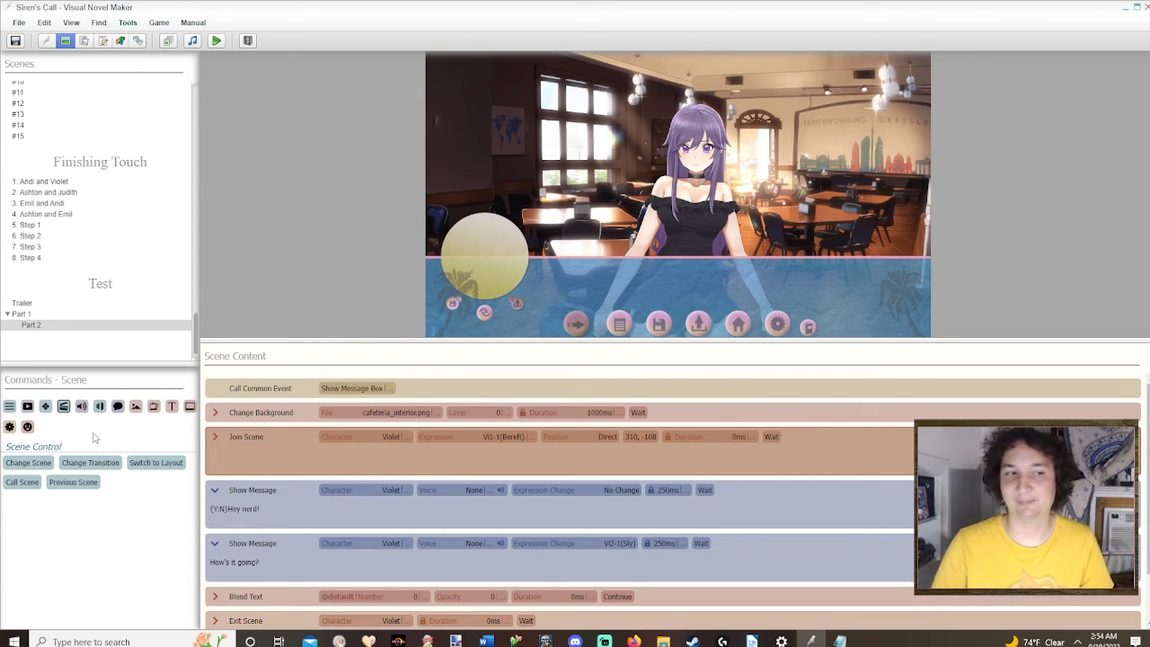
{"action": "left_click", "coordinate": [135, 408]}
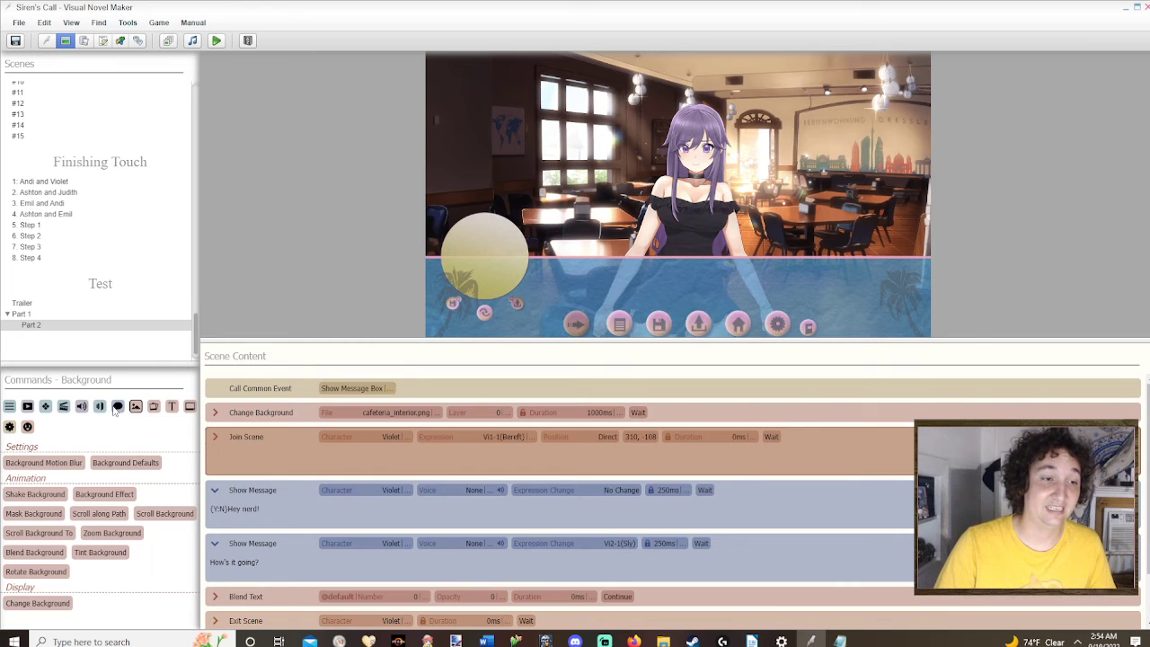
Step: Preview Violet's "Hey nerd!" message and look through the scene list up to the SplashScreen & Menu section
{"action": "left_click", "coordinate": [284, 492]}
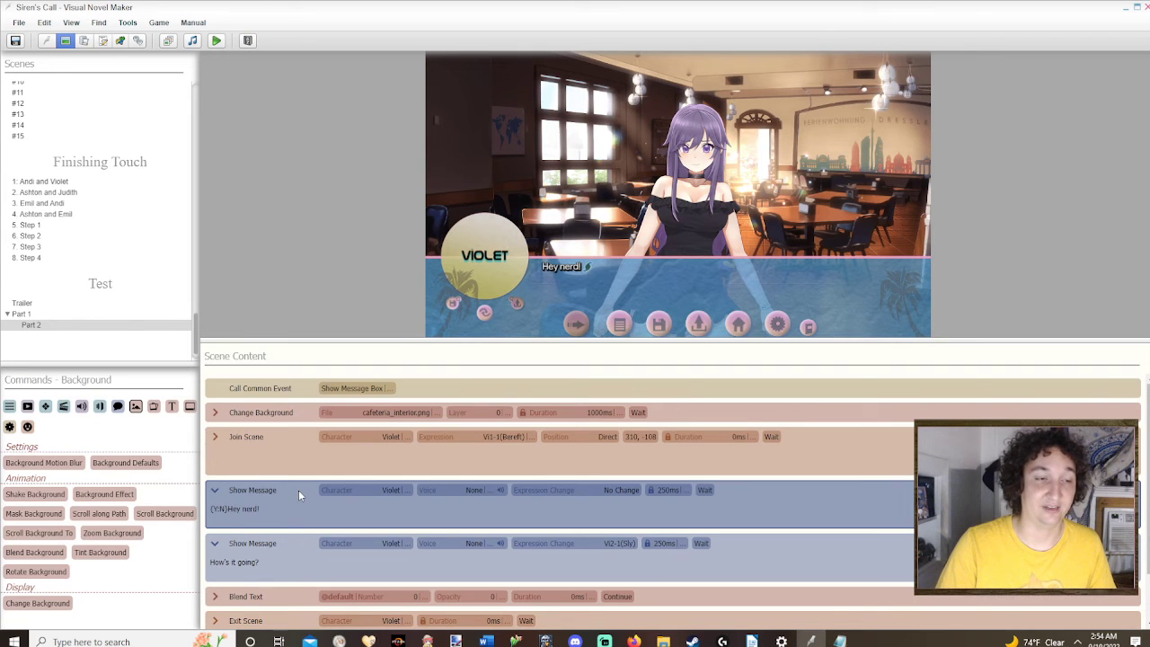
{"action": "scroll", "coordinate": [60, 342], "scroll_direction": "up", "scroll_amount": 5}
{"action": "scroll", "coordinate": [135, 170], "scroll_direction": "up", "scroll_amount": 15}
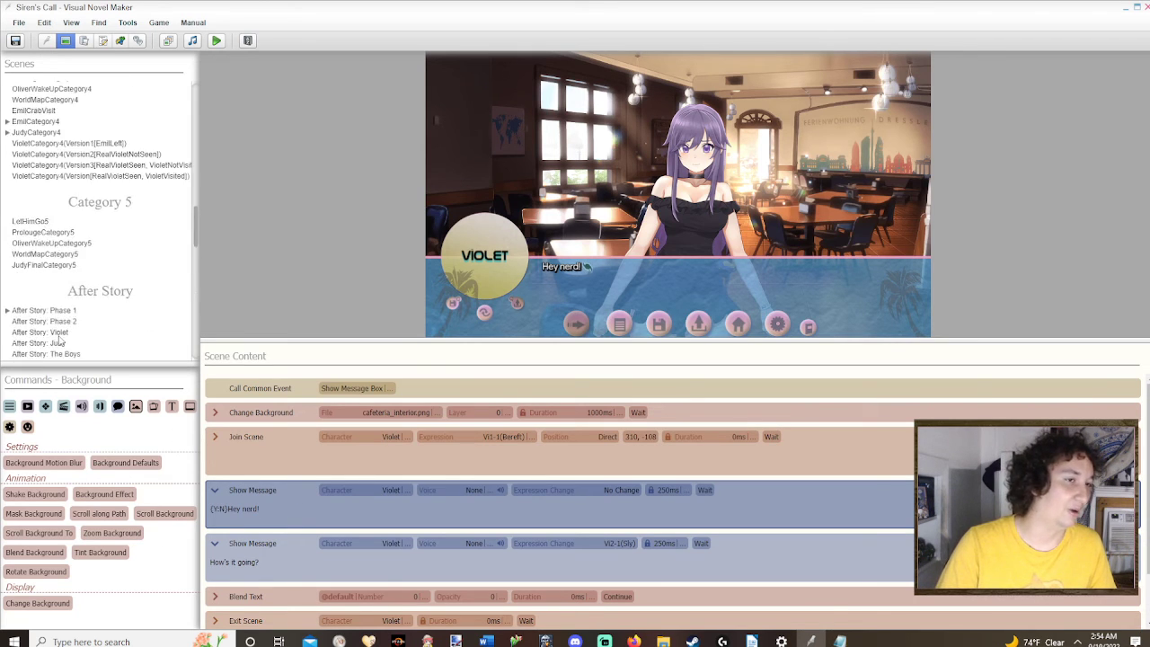
{"action": "scroll", "coordinate": [162, 238], "scroll_direction": "up", "scroll_amount": 3}
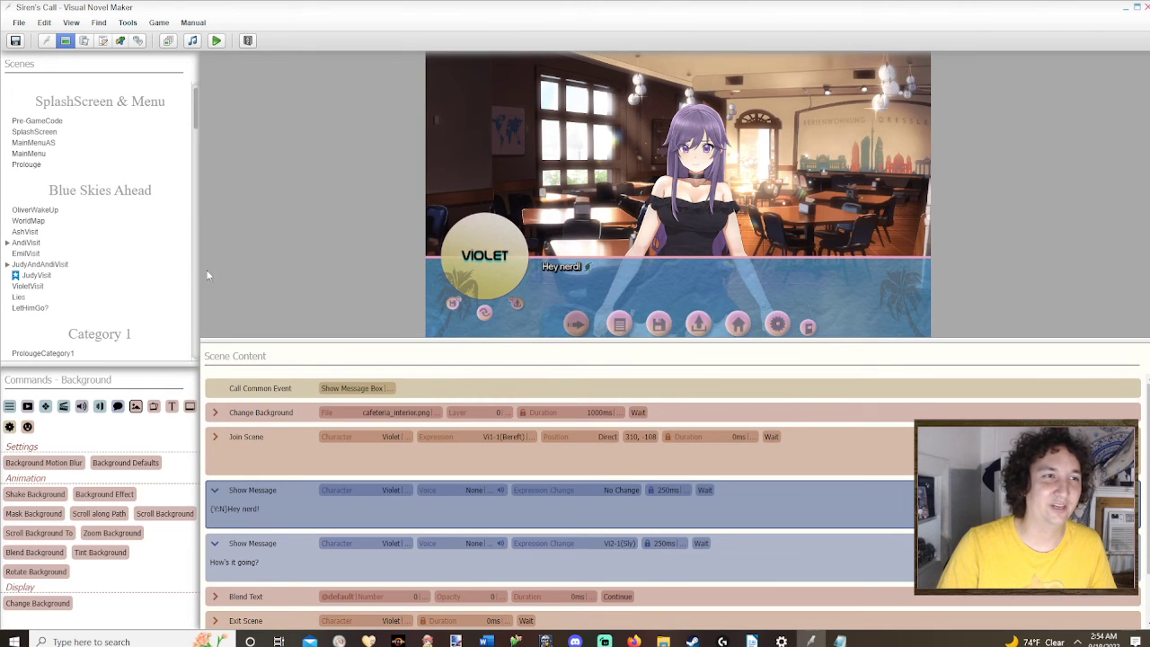
Step: Replay the Part 2 preview from the message box call through Violet's entrance to her "Hey nerd!" message
{"action": "left_click", "coordinate": [345, 388]}
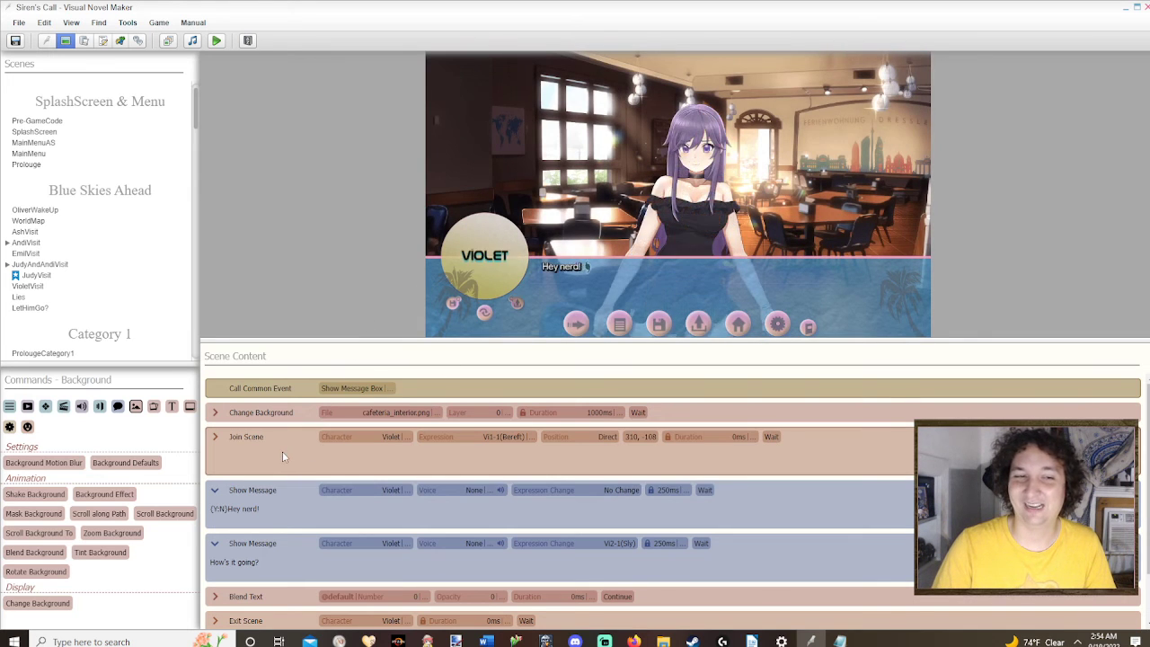
{"action": "left_click", "coordinate": [282, 451]}
{"action": "left_click", "coordinate": [278, 486]}
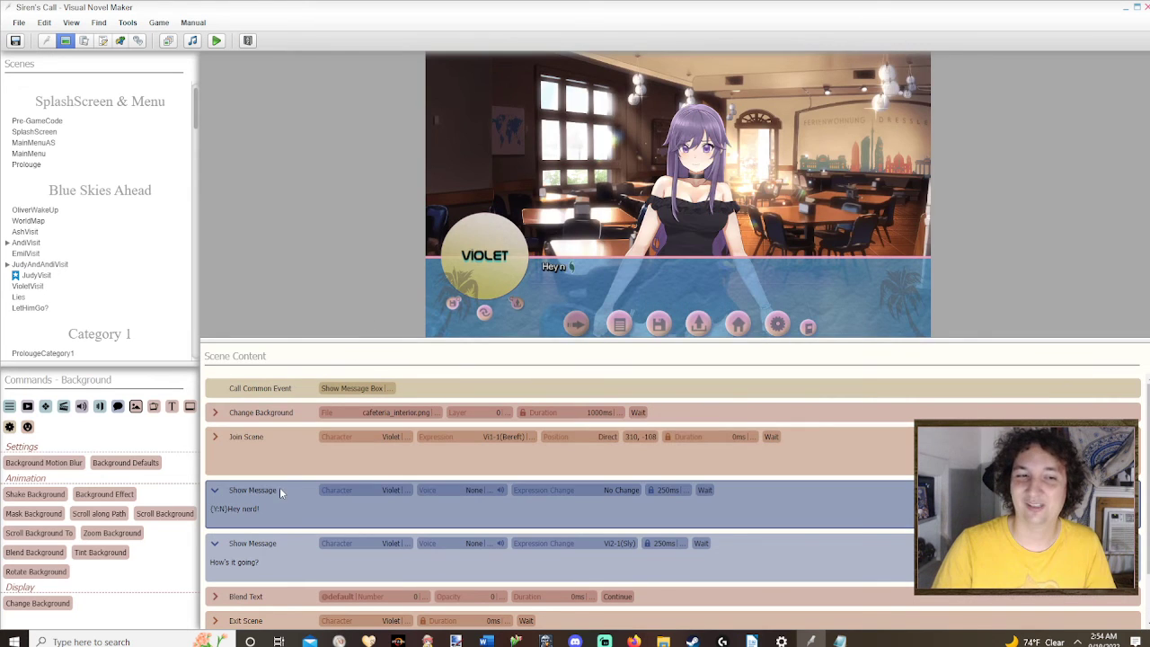
Step: Advance the preview from Violet's "Hey nerd!" message through her "How's it going?" message, and replay the latter
{"action": "left_click", "coordinate": [573, 264]}
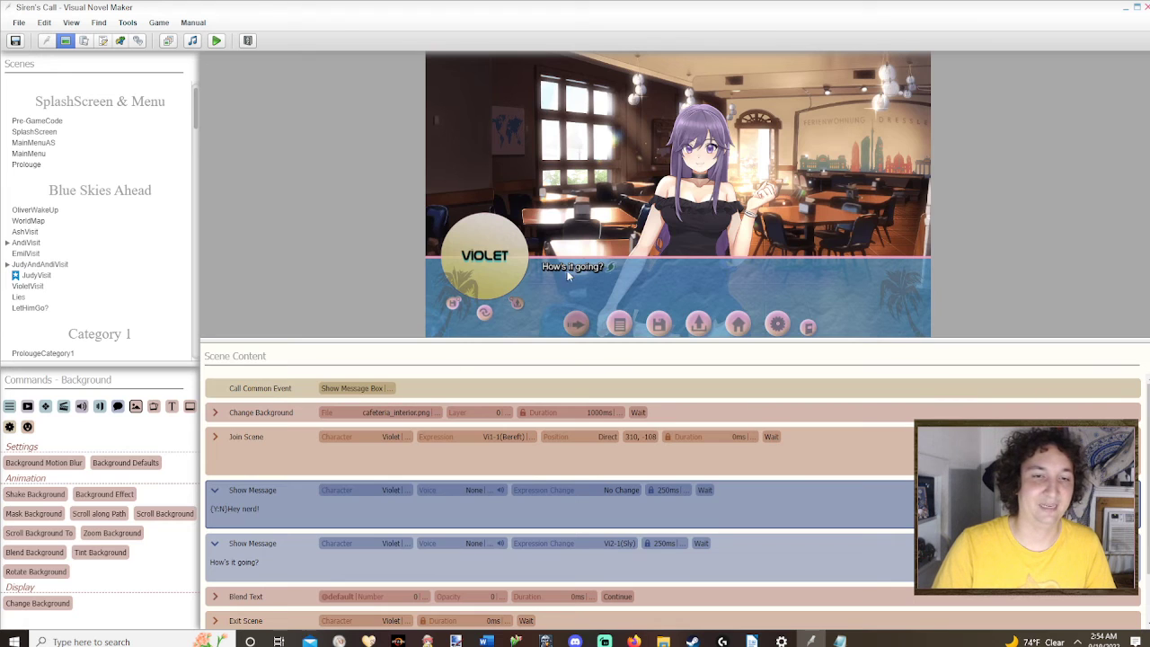
{"action": "left_click", "coordinate": [587, 259]}
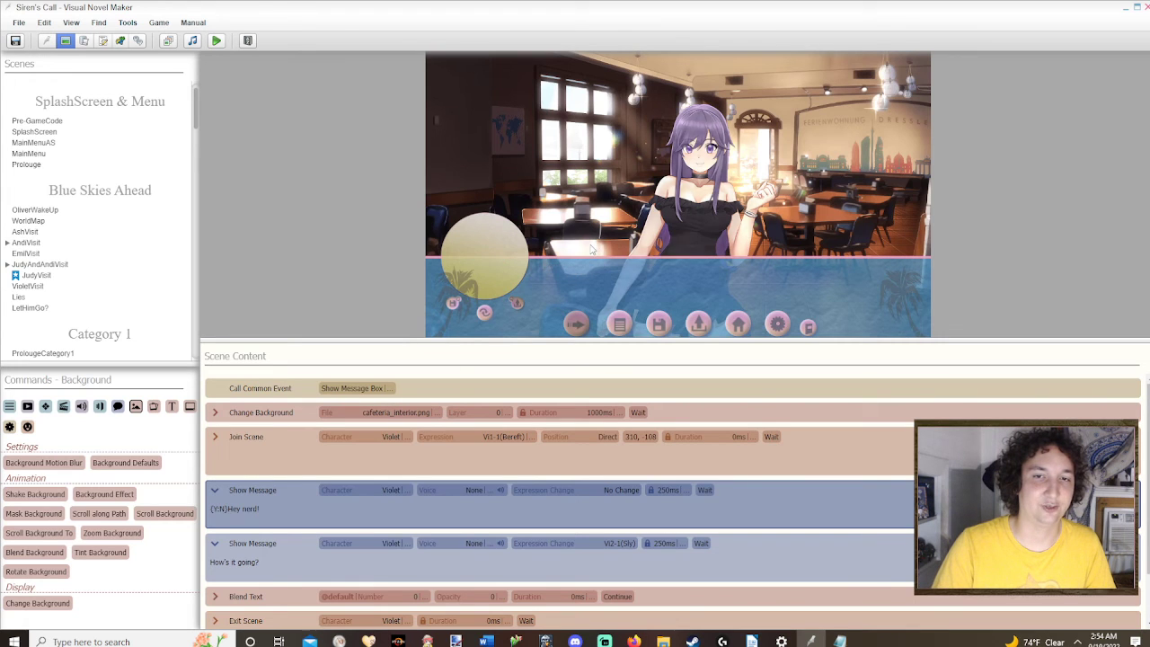
{"action": "scroll", "coordinate": [308, 484], "scroll_direction": "down", "scroll_amount": 2}
{"action": "left_click", "coordinate": [301, 483]}
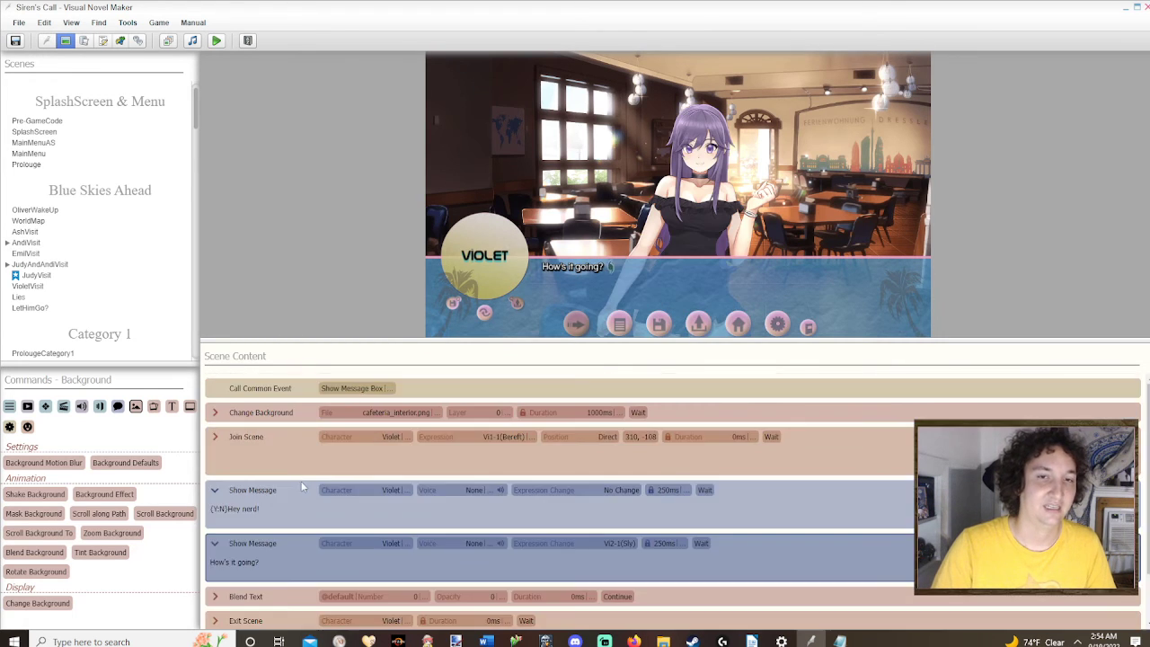
{"action": "scroll", "coordinate": [301, 483], "scroll_direction": "up", "scroll_amount": 2}
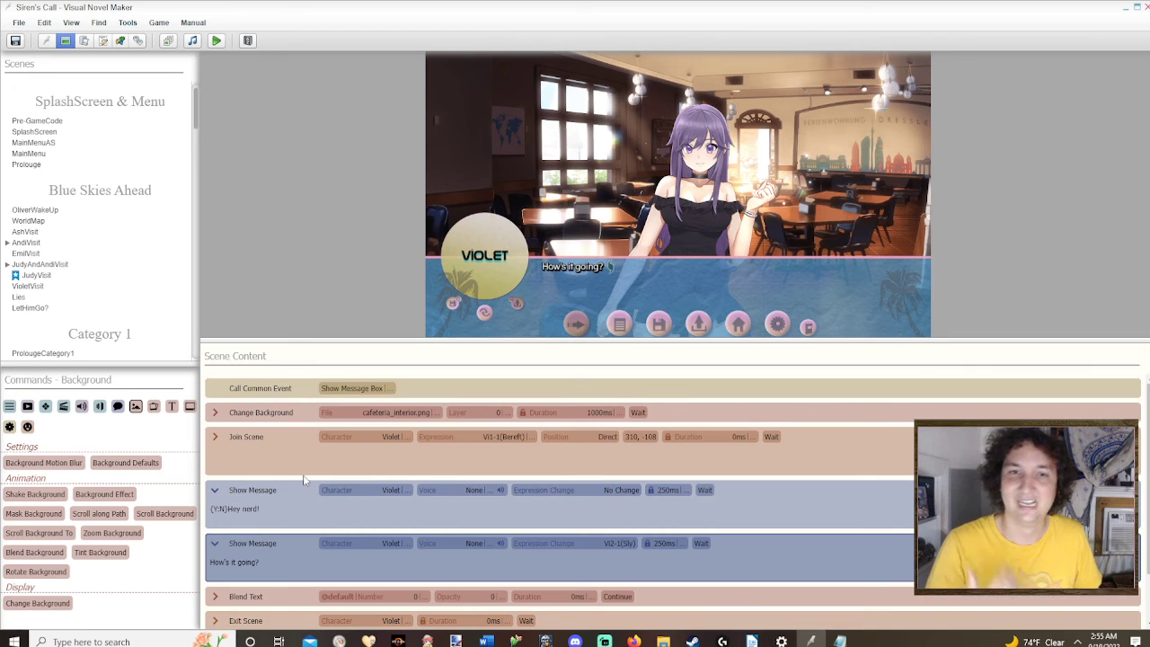
Step: Change the expression in Violet's Join Scene command to Vi1-2(Angry)
{"action": "left_click", "coordinate": [292, 462]}
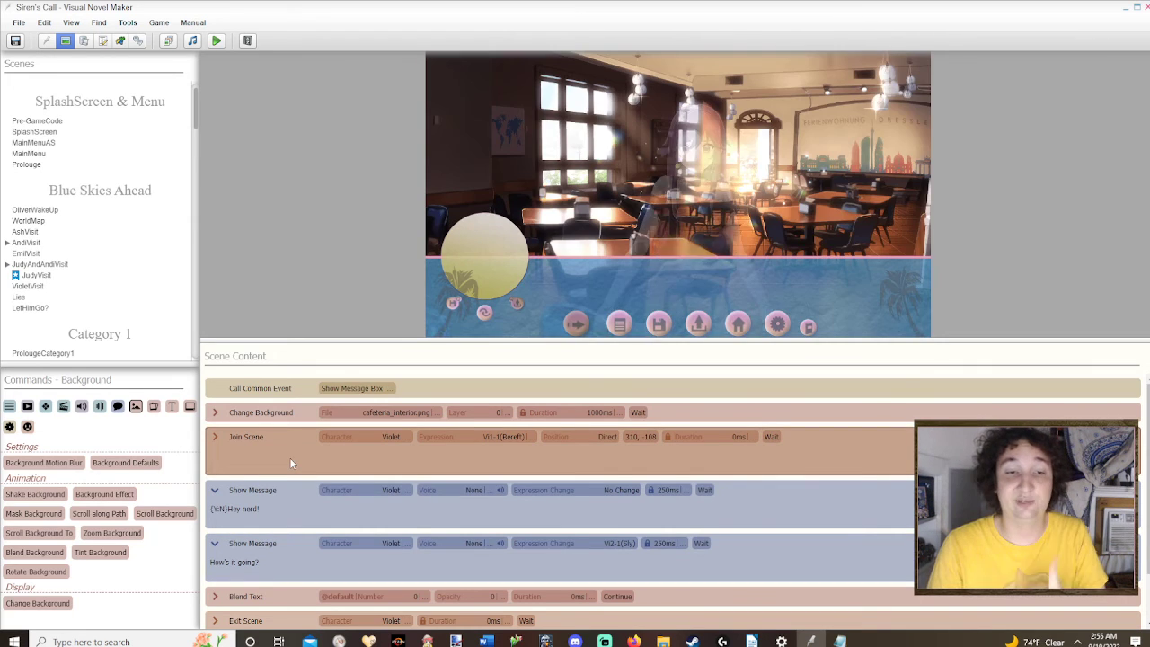
{"action": "left_click", "coordinate": [488, 435]}
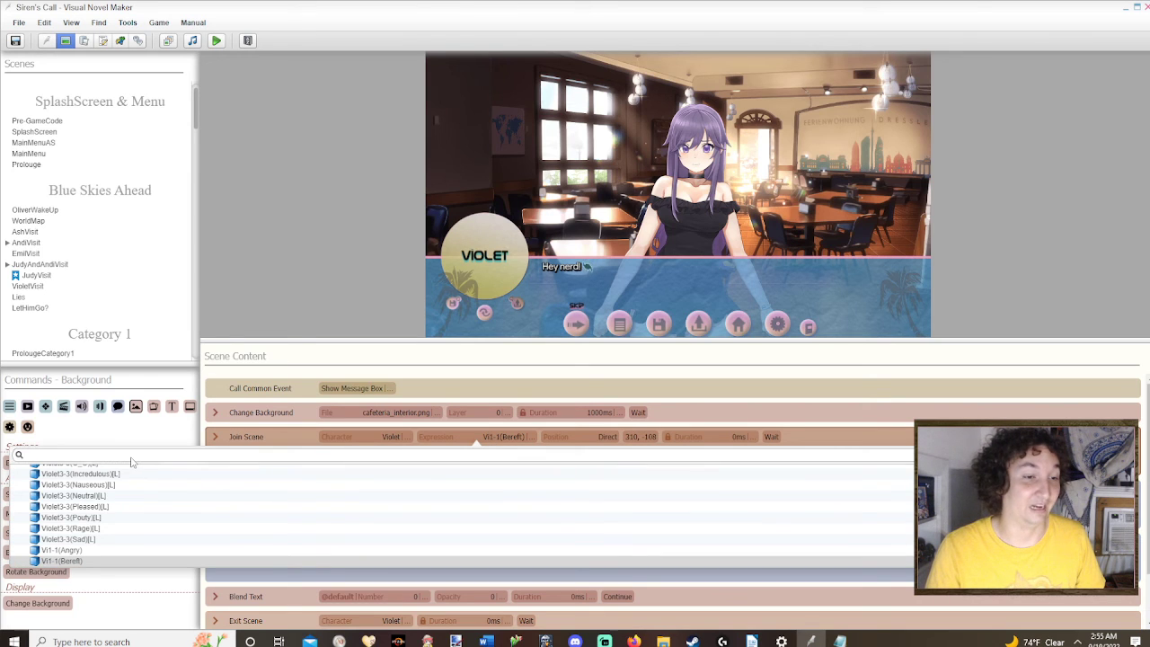
{"action": "type", "text": "vi"}
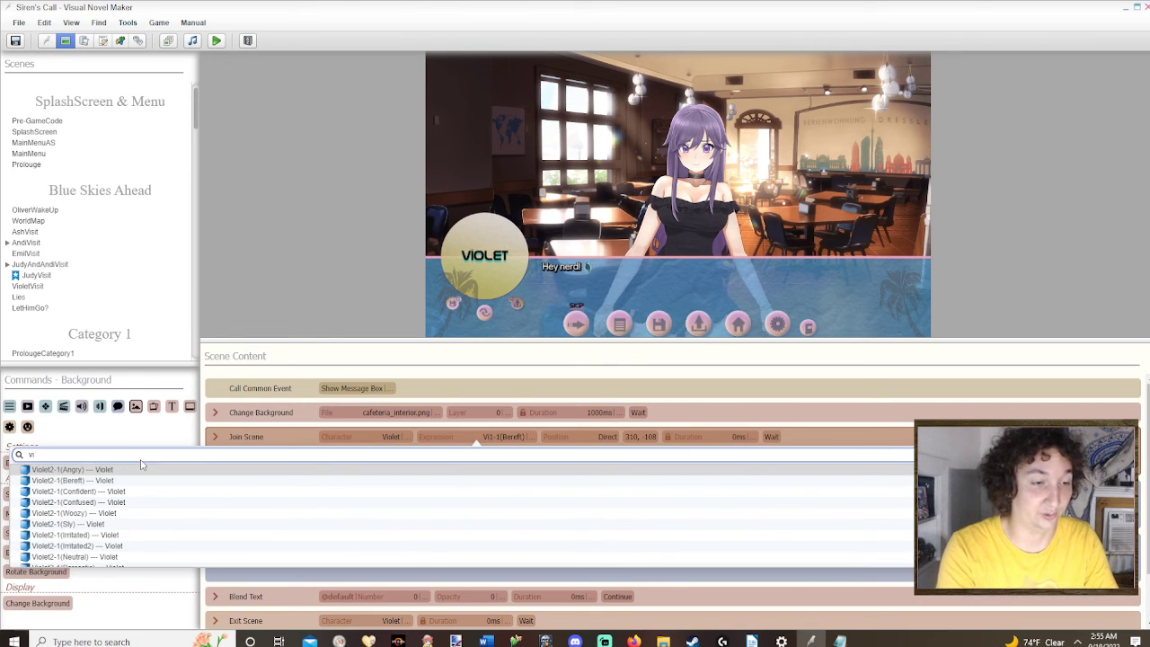
{"action": "type", "text": "1-2(A"}
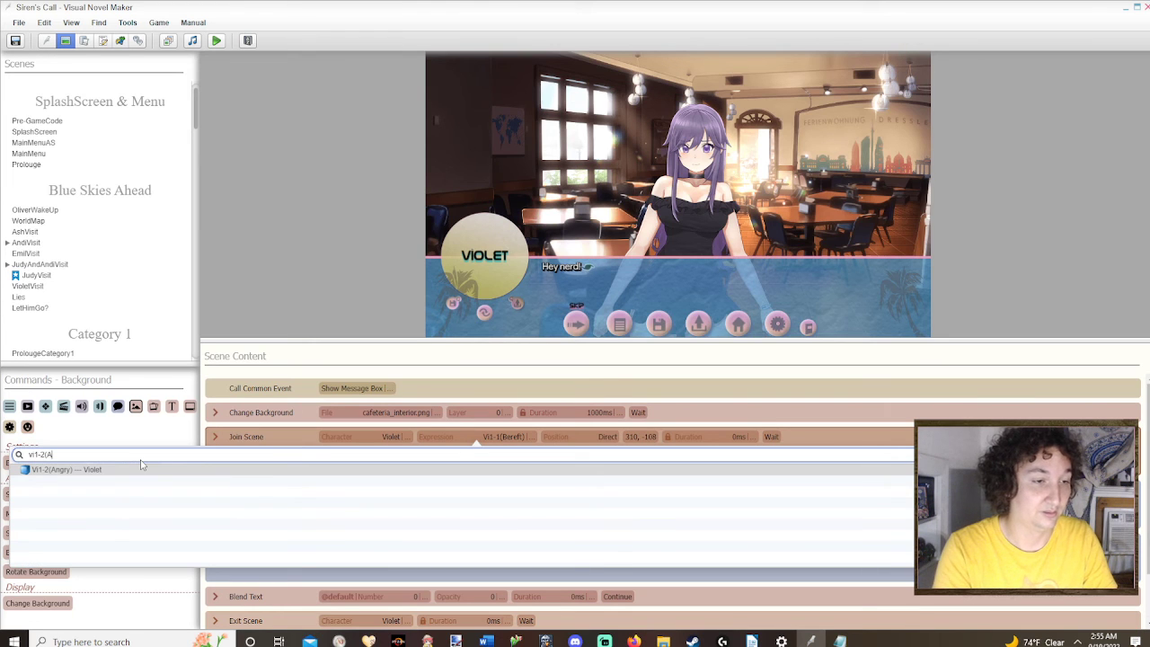
{"action": "key", "text": "Down"}
{"action": "key", "text": "Return"}
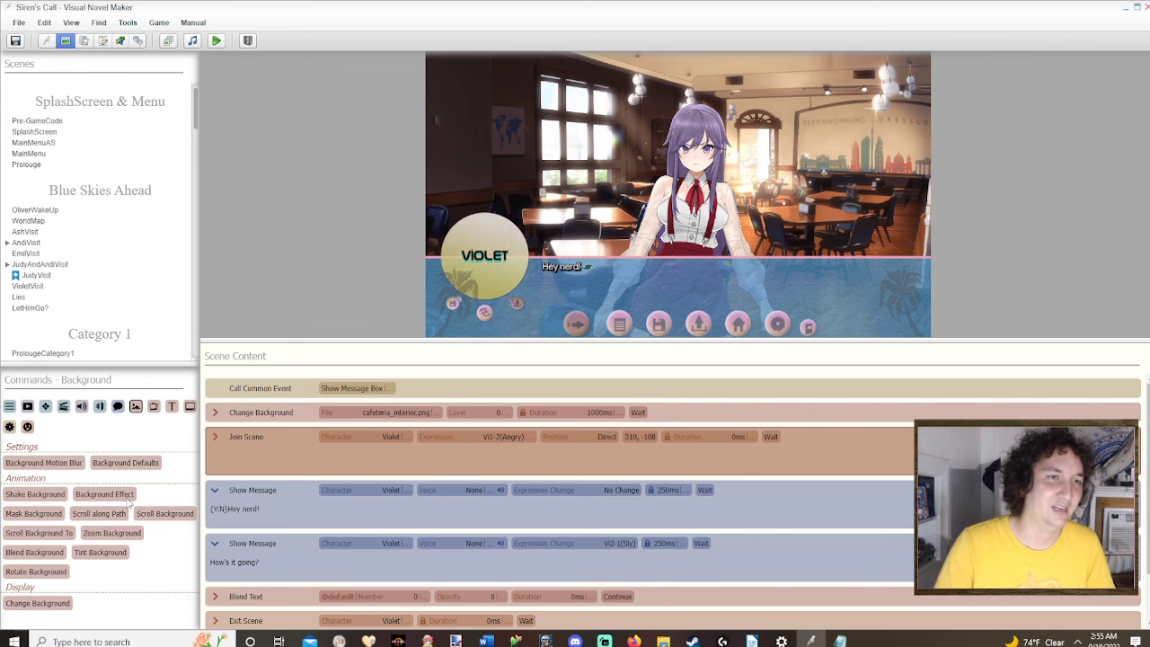
Step: Replay the preview from the message box call, and look through the List, Basic and Audio Playback command categories
{"action": "left_click", "coordinate": [279, 388]}
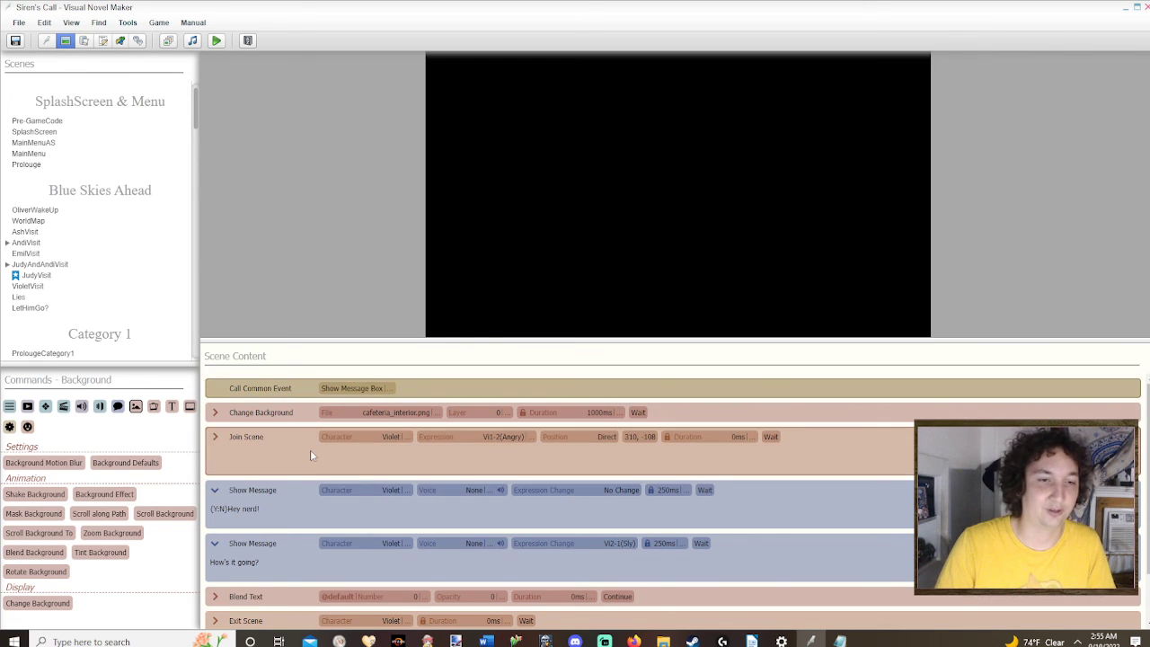
{"action": "scroll", "coordinate": [310, 449], "scroll_direction": "down", "scroll_amount": 1}
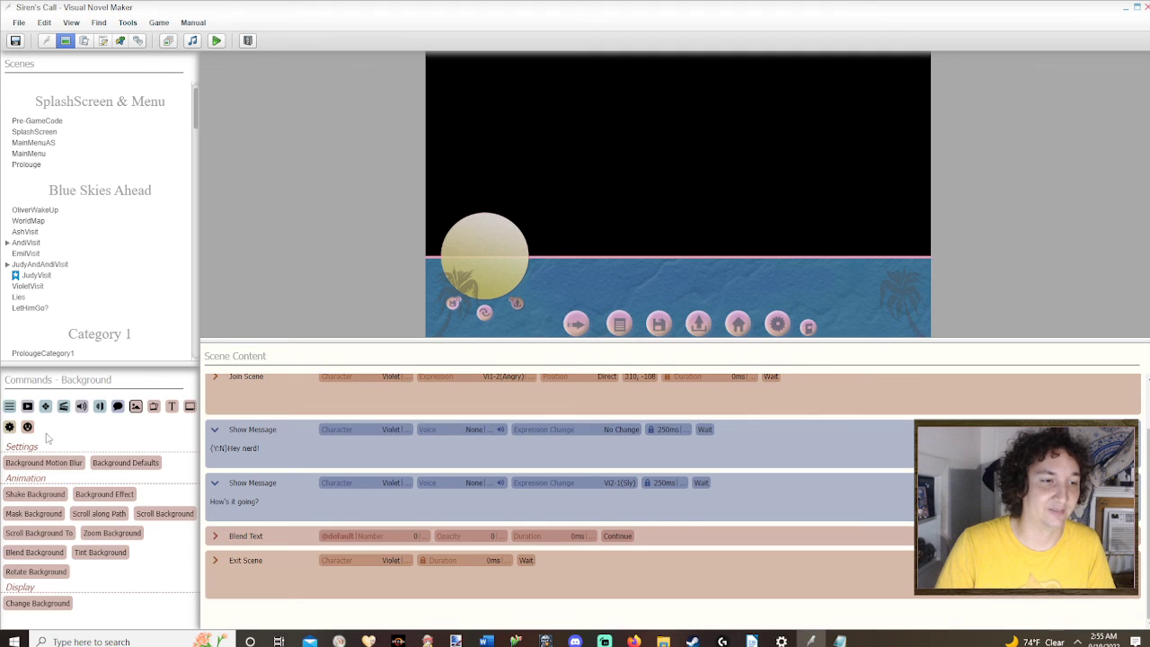
{"action": "left_click", "coordinate": [10, 406]}
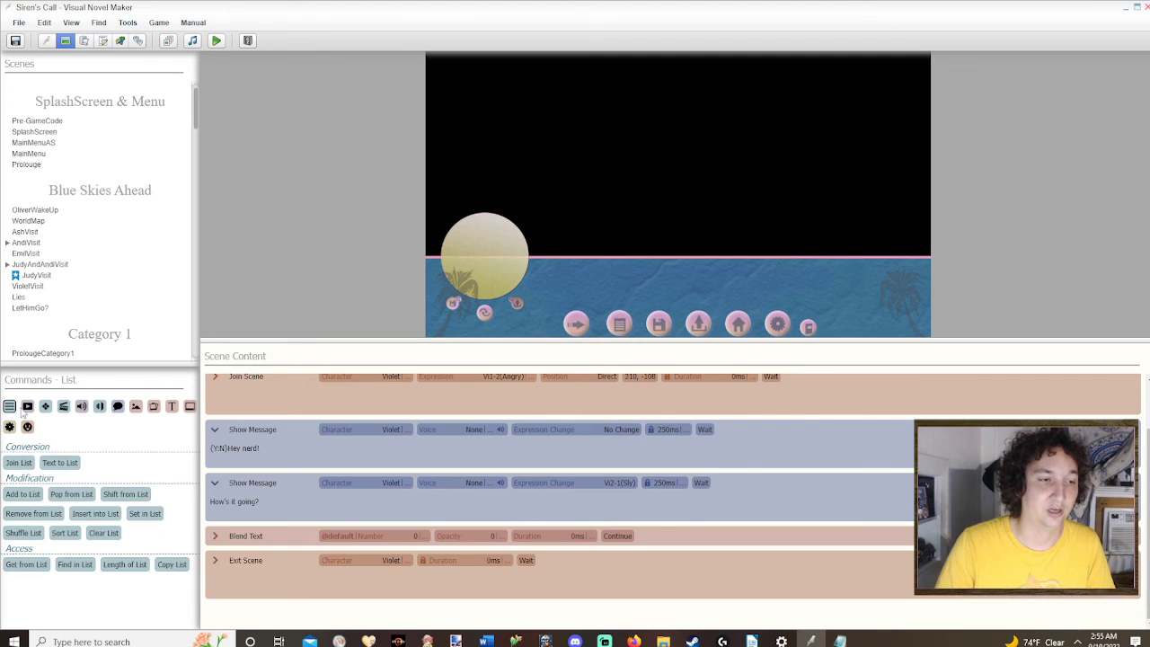
{"action": "left_click", "coordinate": [28, 406]}
{"action": "left_click", "coordinate": [45, 406]}
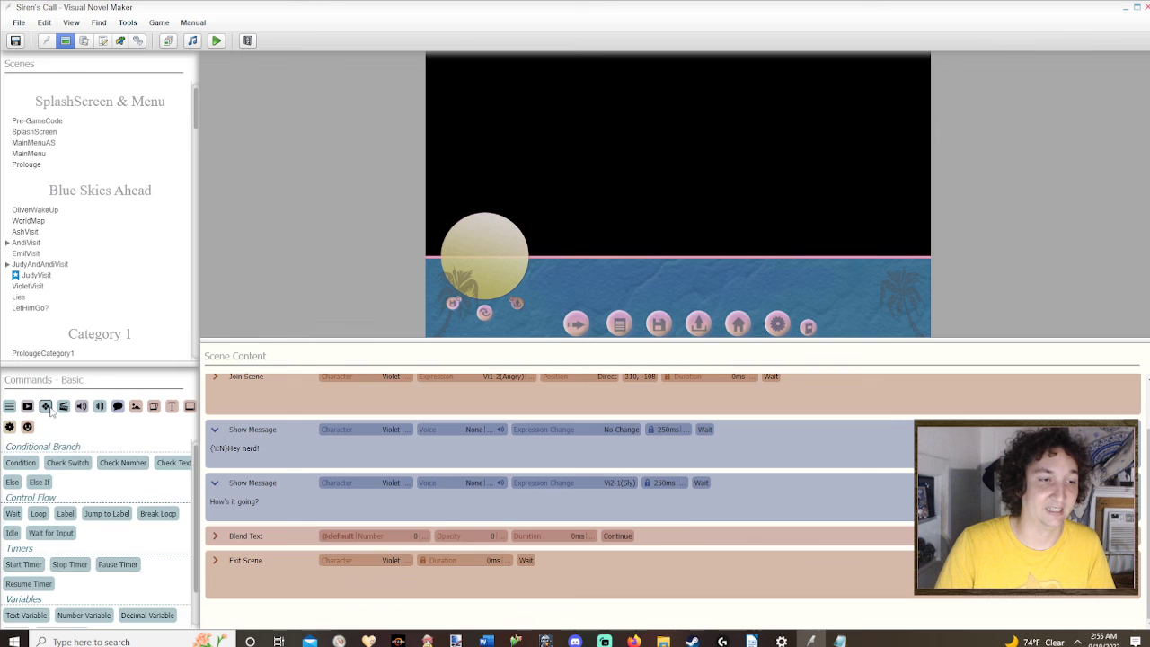
{"action": "left_click", "coordinate": [64, 407]}
{"action": "left_click", "coordinate": [82, 407]}
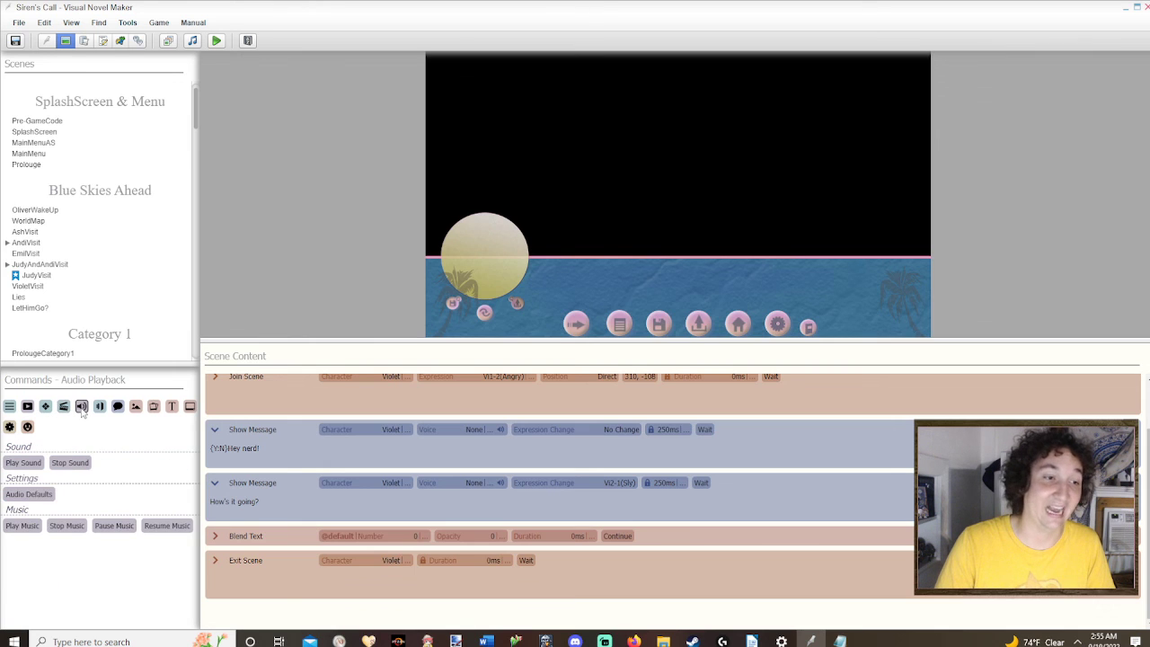
Step: Insert a Wait command between Violet's Join Scene and "Hey nerd!" message, with a duration of 2000 ms
{"action": "left_click", "coordinate": [46, 406]}
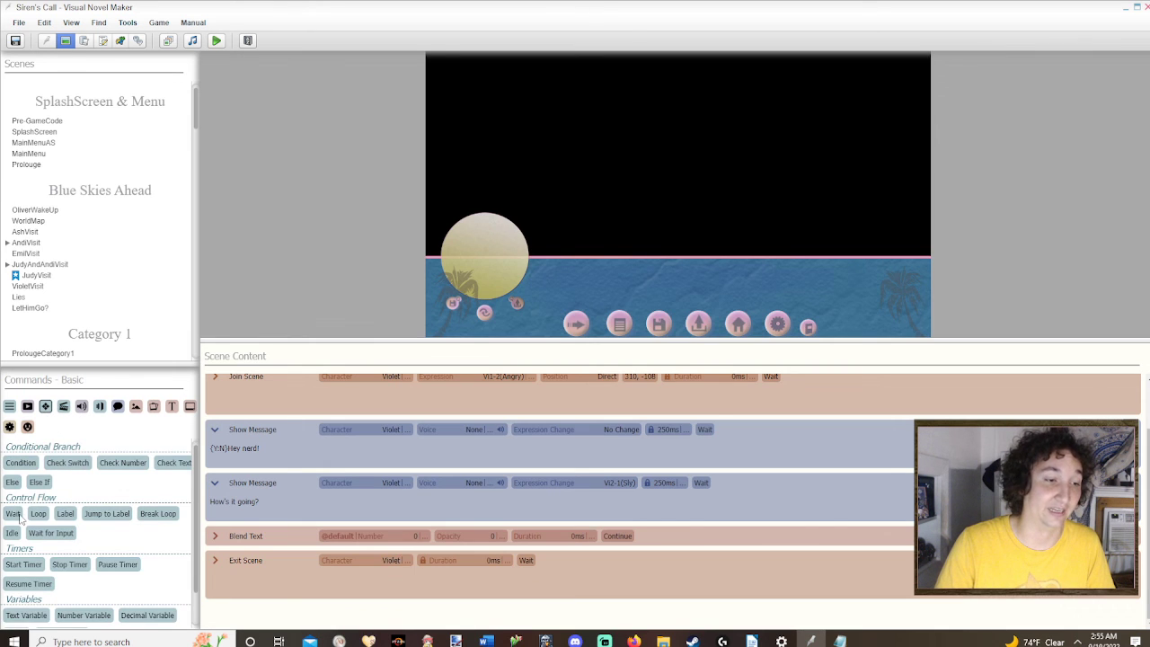
{"action": "left_click_drag", "start_coordinate": [13, 513], "coordinate": [294, 460]}
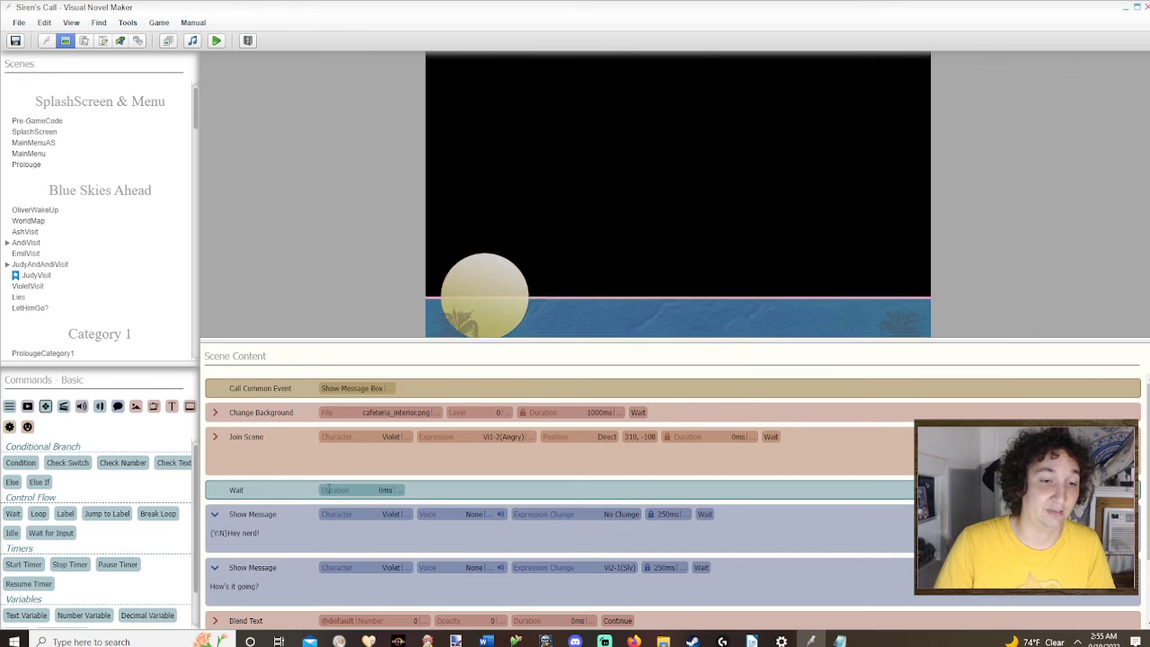
{"action": "left_click", "coordinate": [329, 489]}
{"action": "type", "text": "50"}
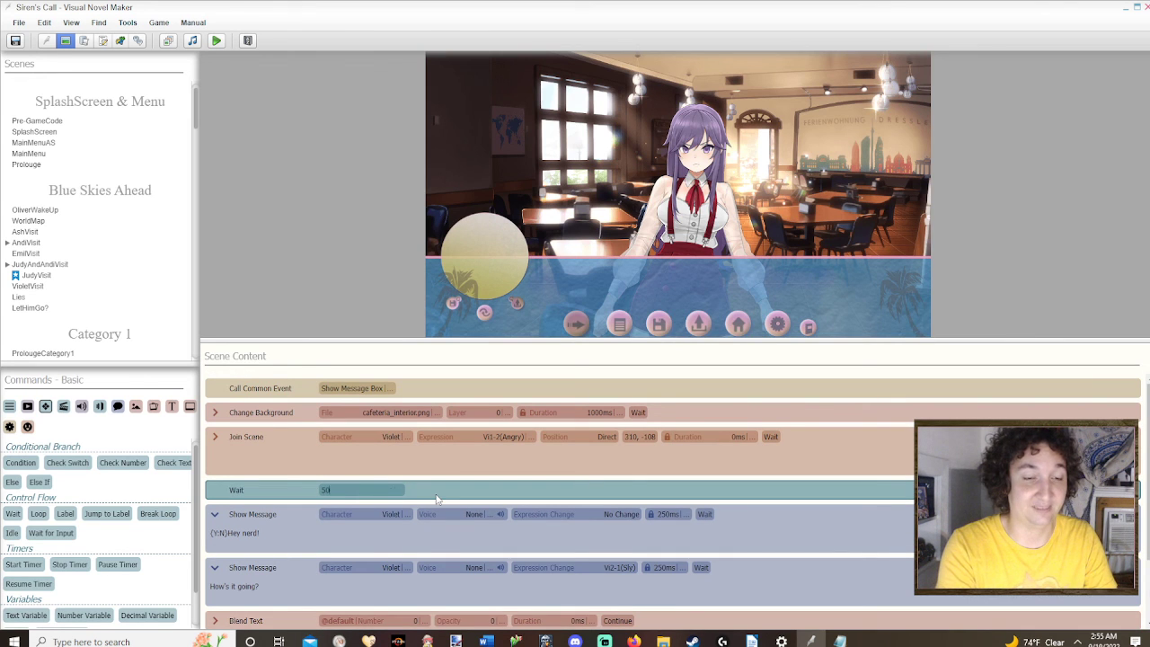
{"action": "type", "text": "000"}
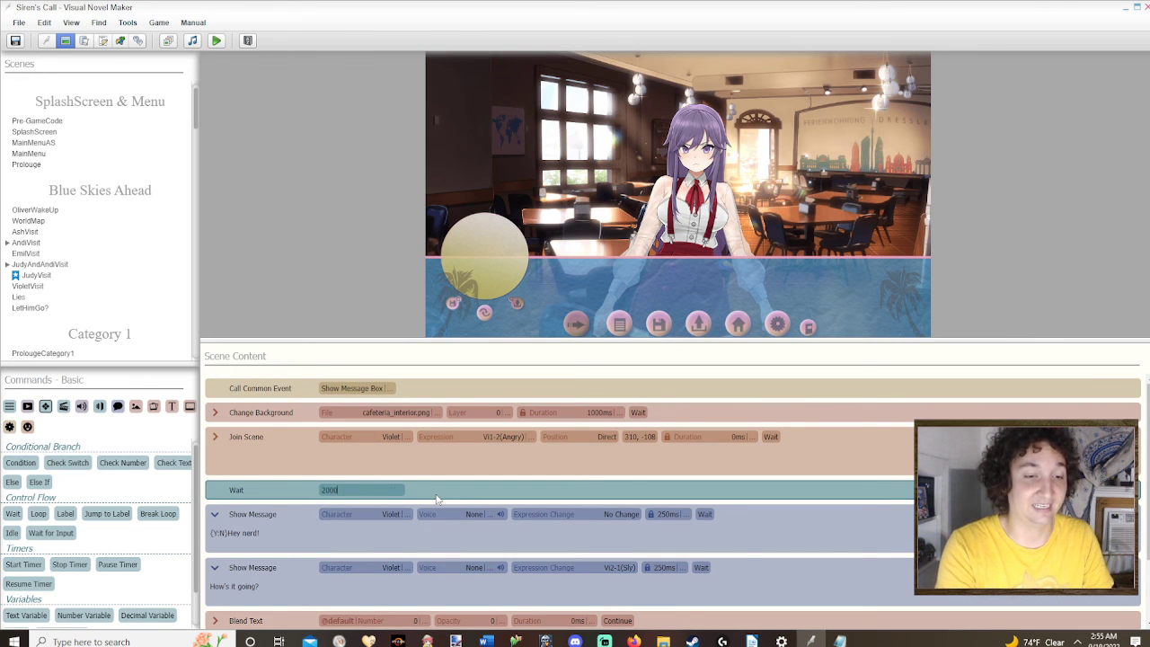
{"action": "key", "text": "Return"}
Step: Preview the wait from the message box call through Violet's messages, and delete the Wait command after her Join Scene
{"action": "left_click", "coordinate": [297, 415]}
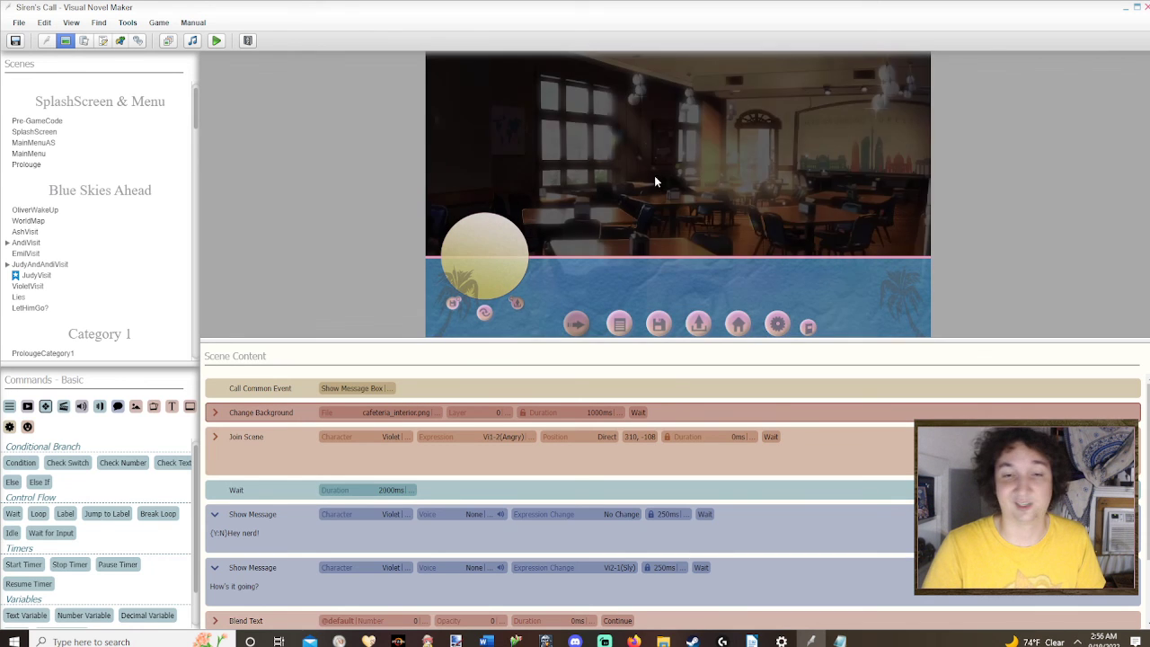
{"action": "left_click", "coordinate": [281, 456]}
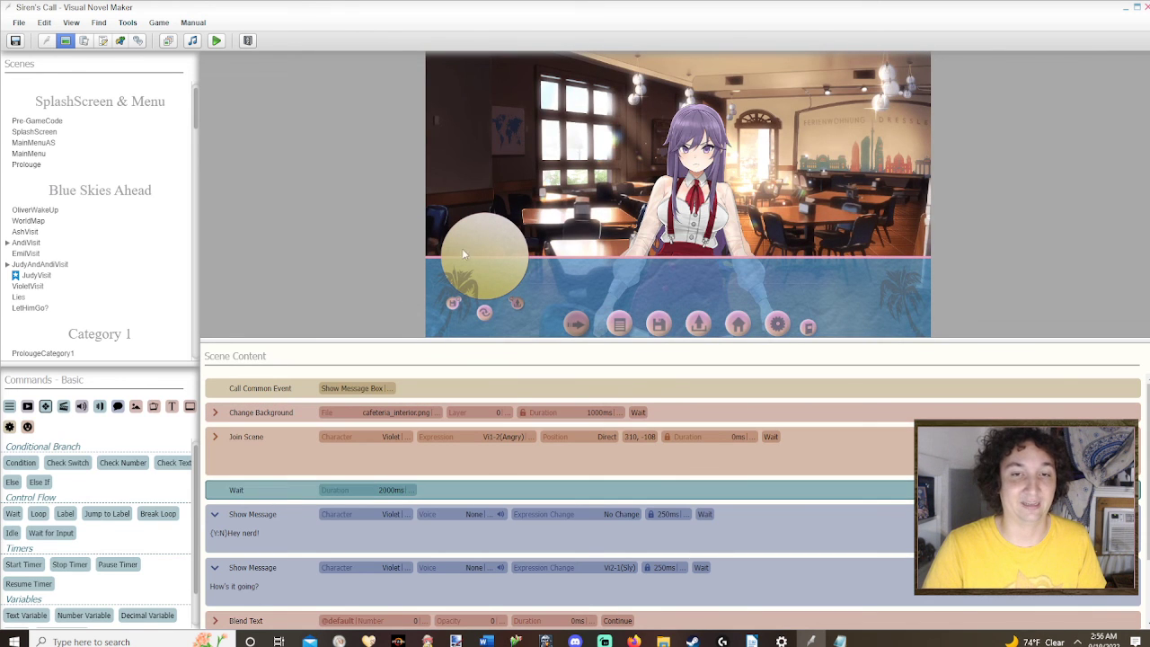
{"action": "left_click", "coordinate": [296, 390]}
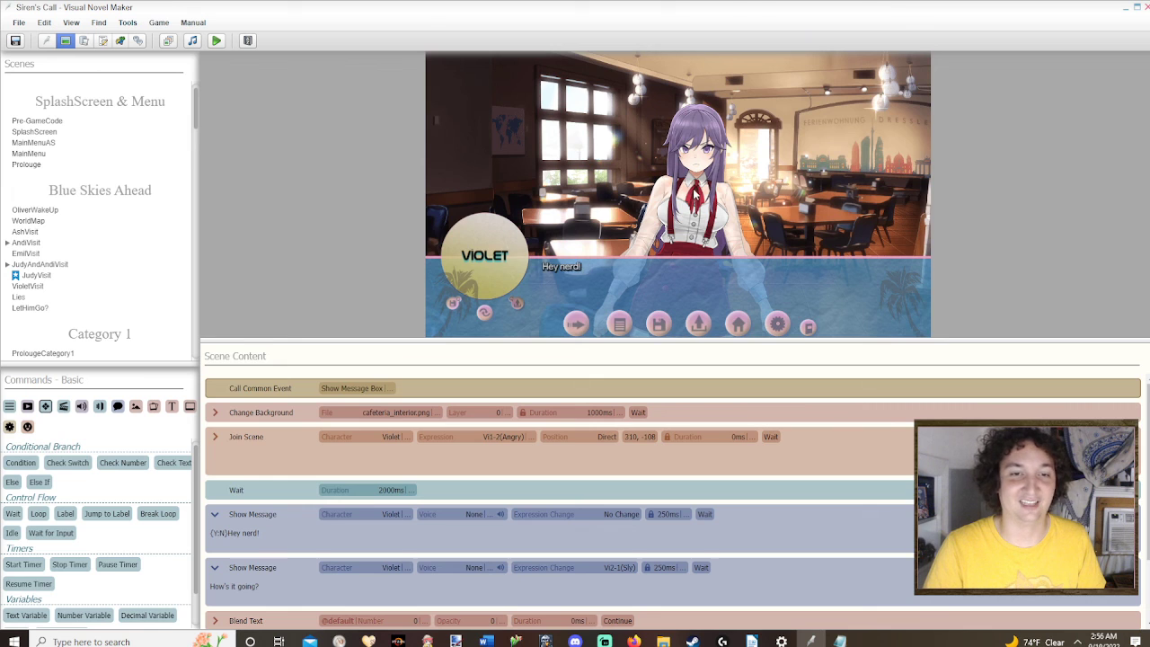
{"action": "left_click", "coordinate": [697, 195]}
{"action": "left_click", "coordinate": [261, 489]}
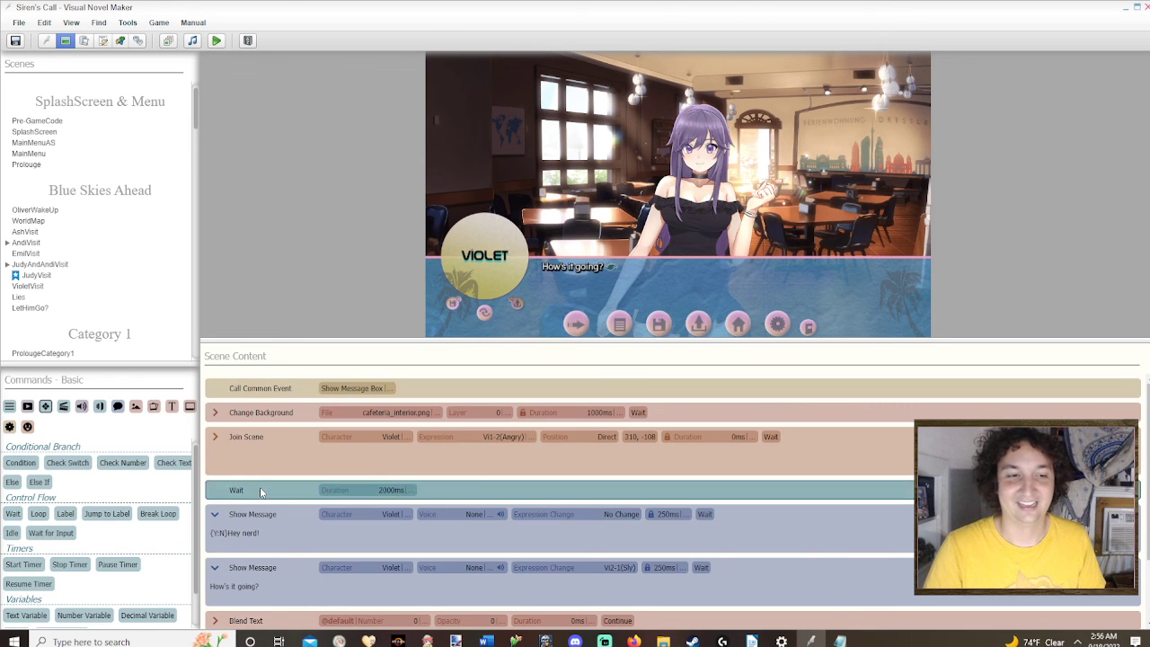
{"action": "key", "text": "Delete"}
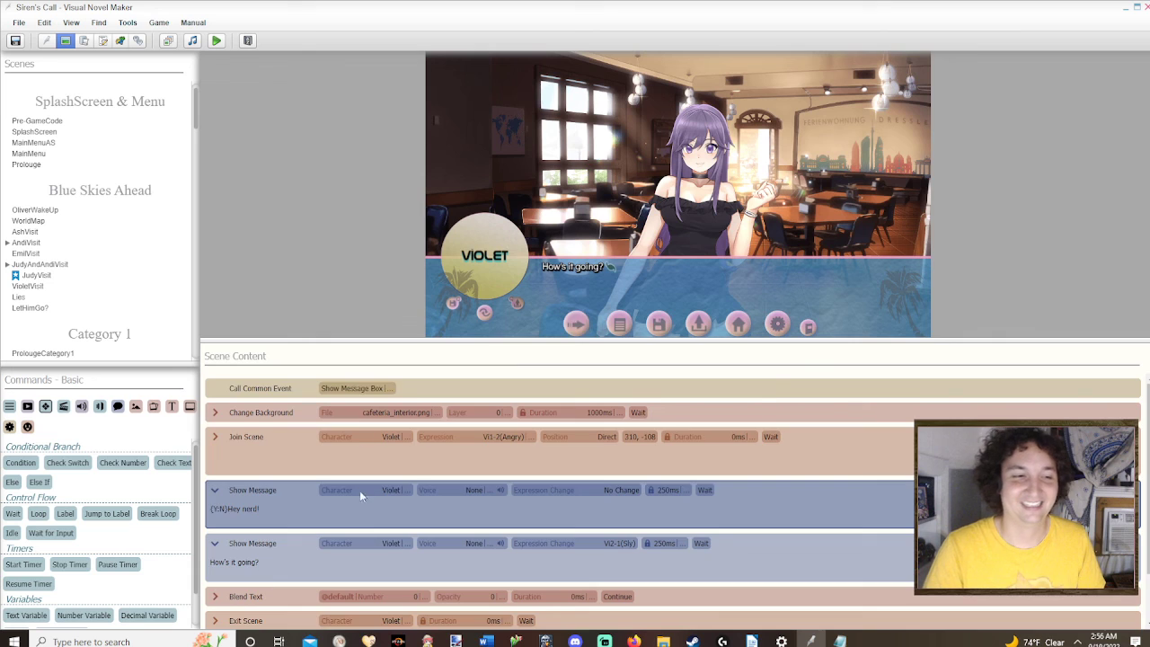
Step: Show the commands in the Scene category
{"action": "scroll", "coordinate": [362, 500], "scroll_direction": "down", "scroll_amount": 2}
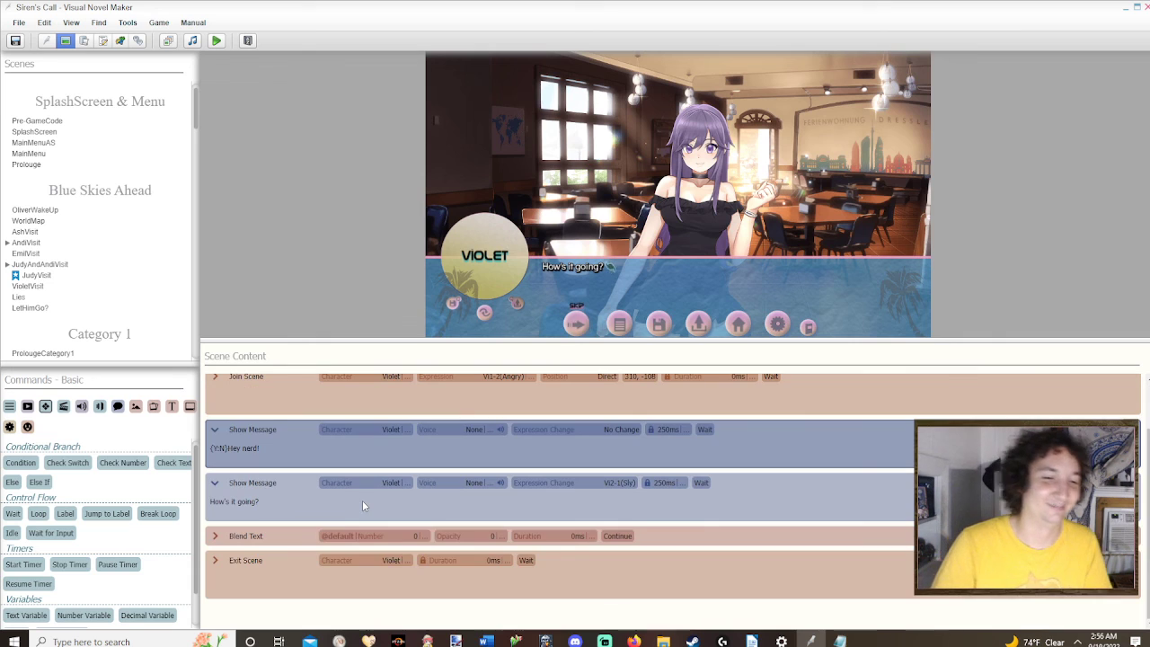
{"action": "left_click", "coordinate": [67, 410]}
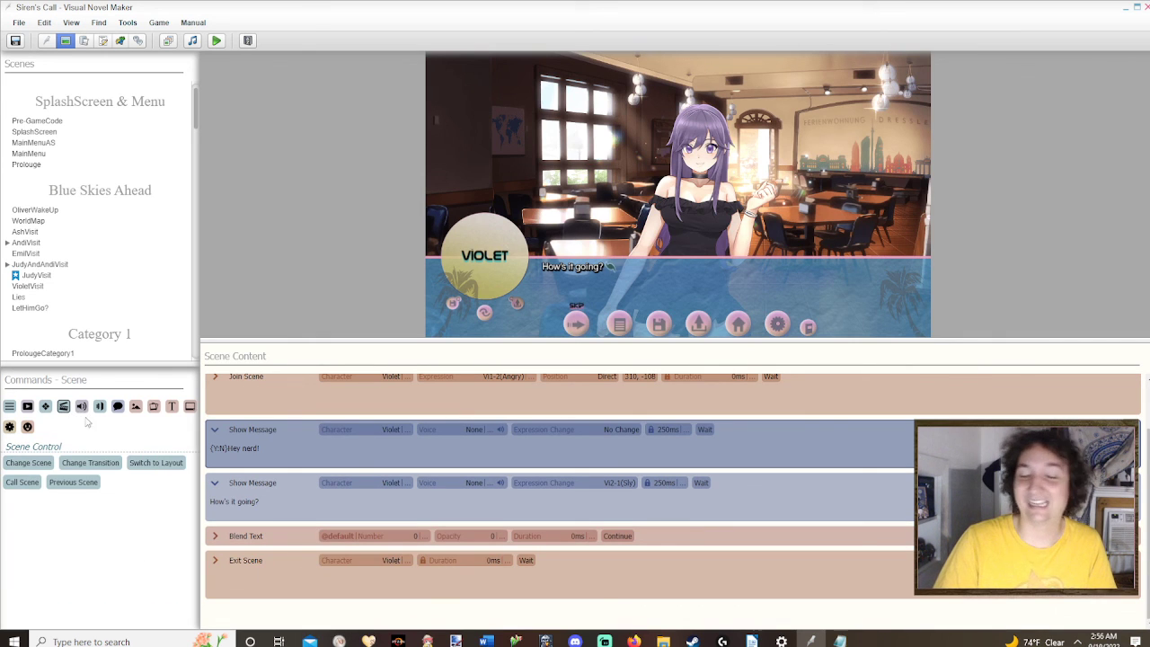